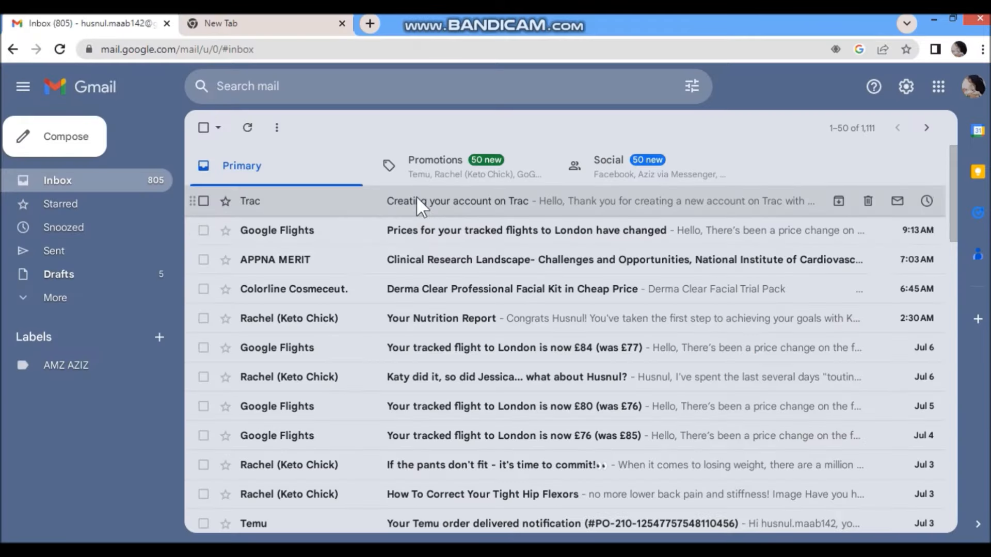
# Open the Trac account-creation email and follow its link to confirm the email address.
pyautogui.click(416, 200)
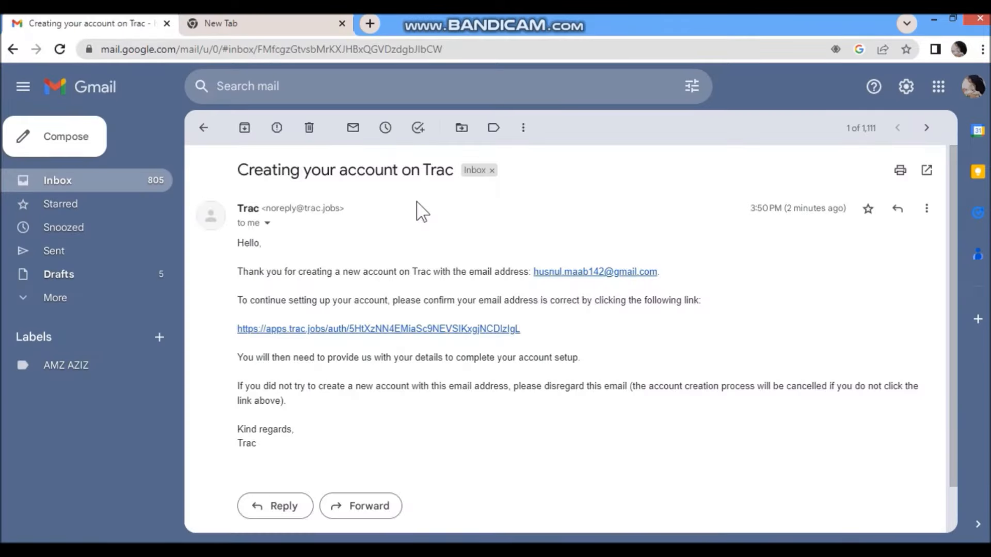
pyautogui.moveTo(247, 271); pyautogui.dragTo(587, 272)
pyautogui.moveTo(243, 300); pyautogui.dragTo(710, 308)
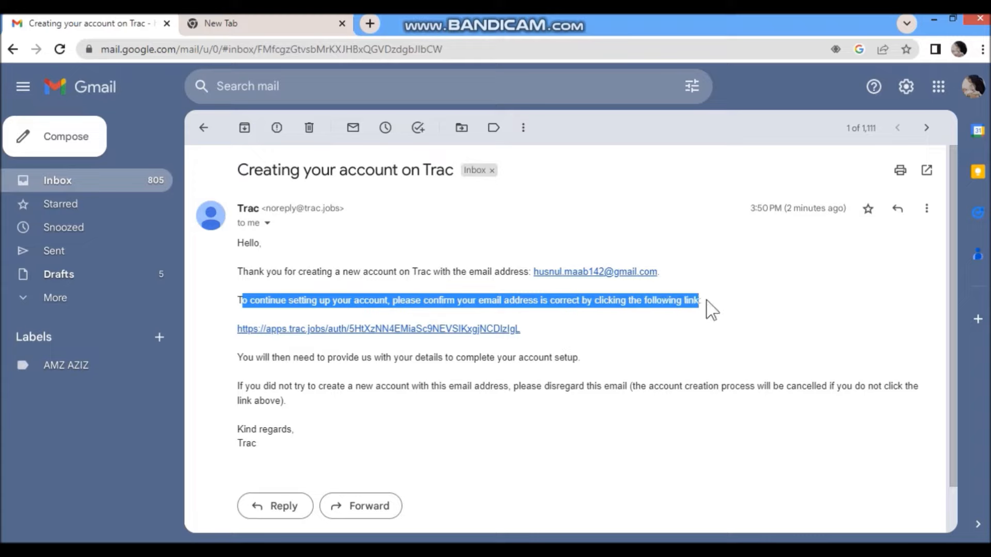
pyautogui.click(309, 334)
# Look over the account section of the Complete your account form, including the password and confirm password fields.
pyautogui.moveTo(375, 516); pyautogui.dragTo(439, 516)
pyautogui.moveTo(360, 170); pyautogui.dragTo(597, 183)
pyautogui.click(265, 398)
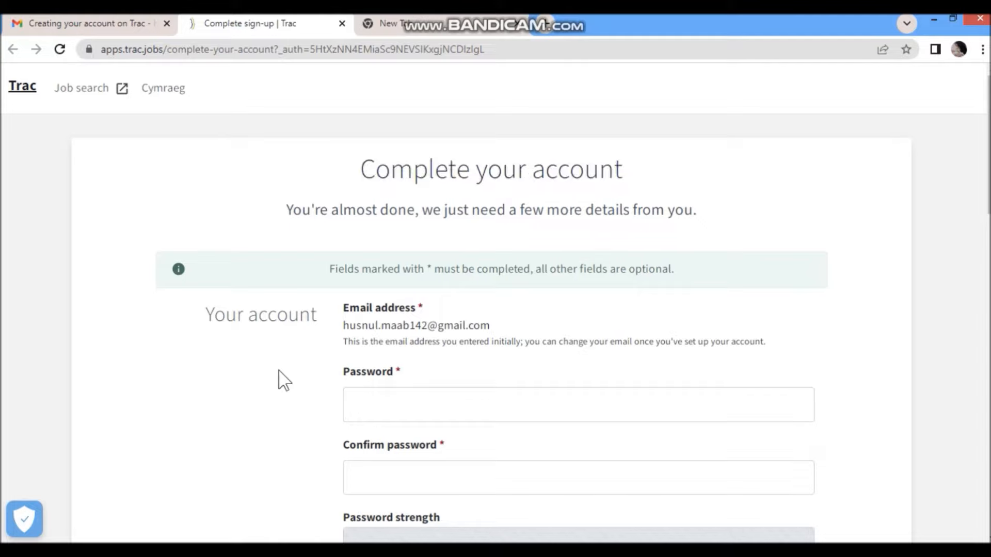
pyautogui.scroll(-4, 274, 382)
pyautogui.moveTo(351, 86); pyautogui.dragTo(468, 105)
pyautogui.click(382, 176)
pyautogui.click(360, 267)
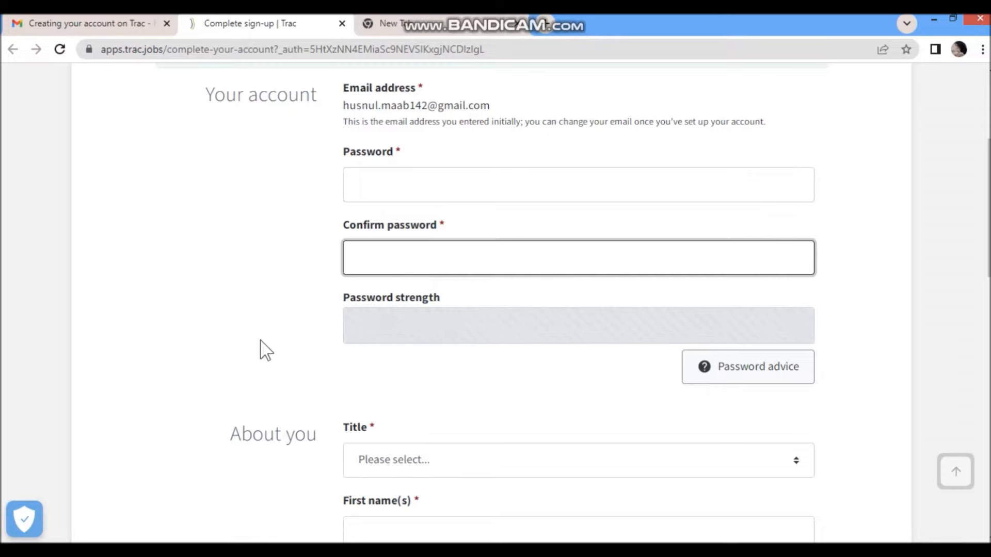
# Review the personal details part of the sign-up form, covering title, names, country, address, telephone numbers and preferred language.
pyautogui.scroll(-5, 259, 349)
pyautogui.click(384, 175)
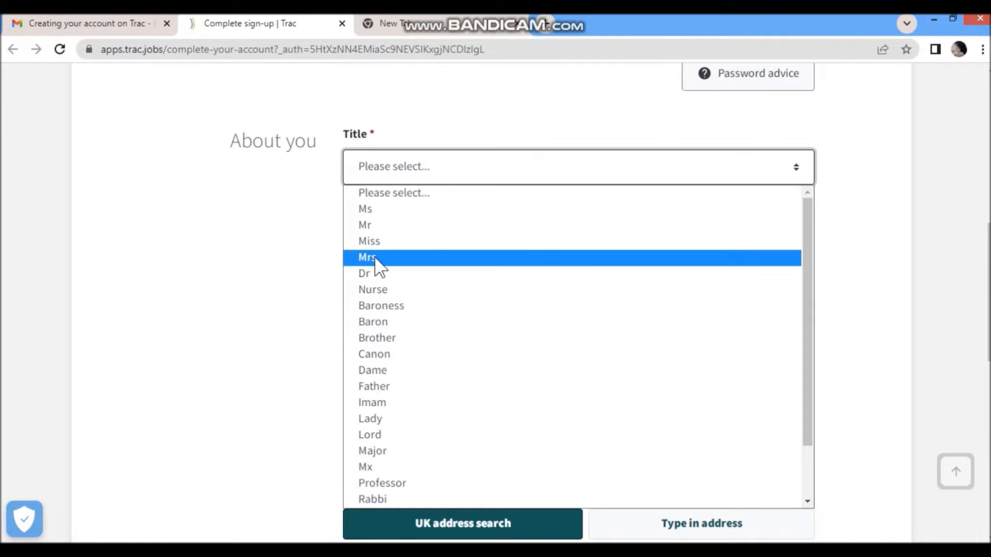
pyautogui.click(346, 268)
pyautogui.click(377, 392)
pyautogui.scroll(-3, 266, 403)
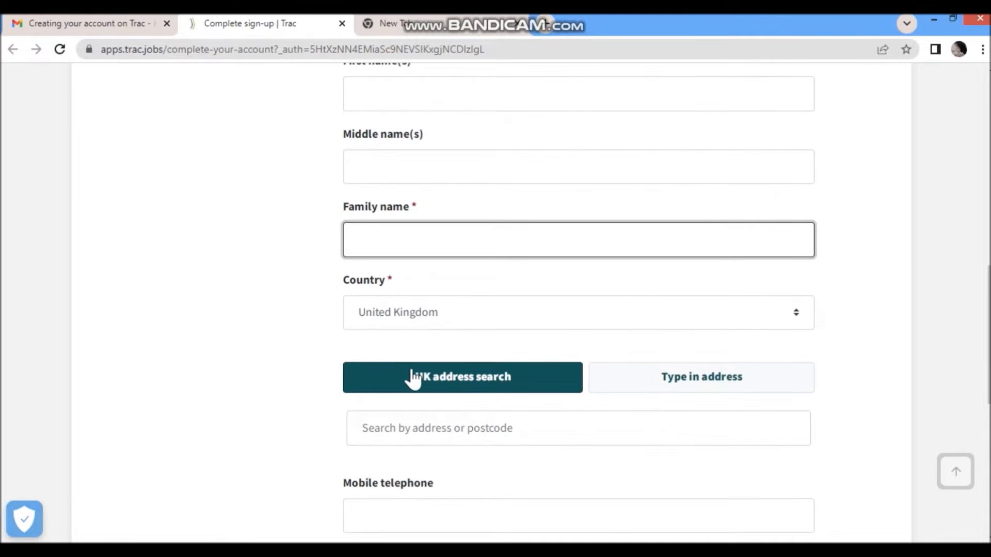
pyautogui.scroll(-3, 418, 381)
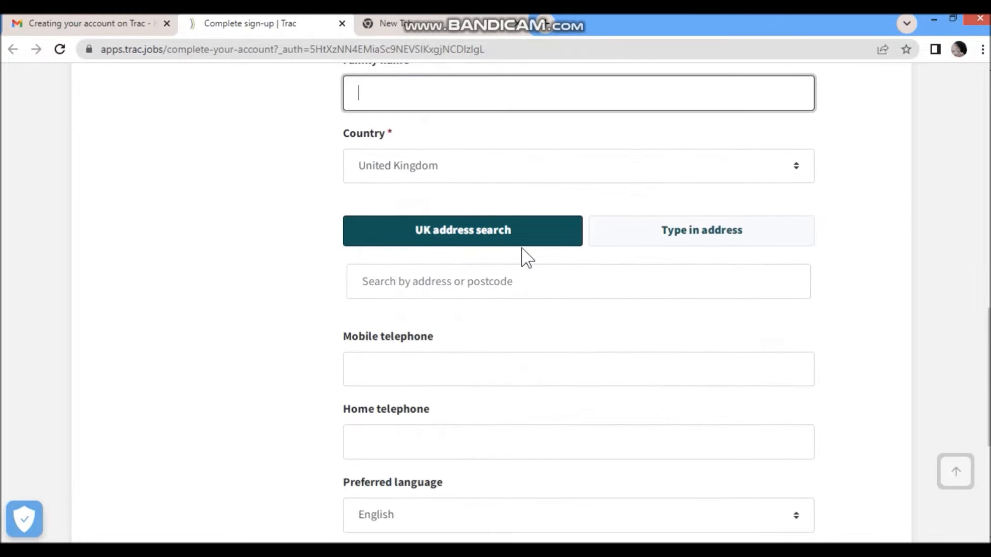
pyautogui.scroll(-2, 376, 323)
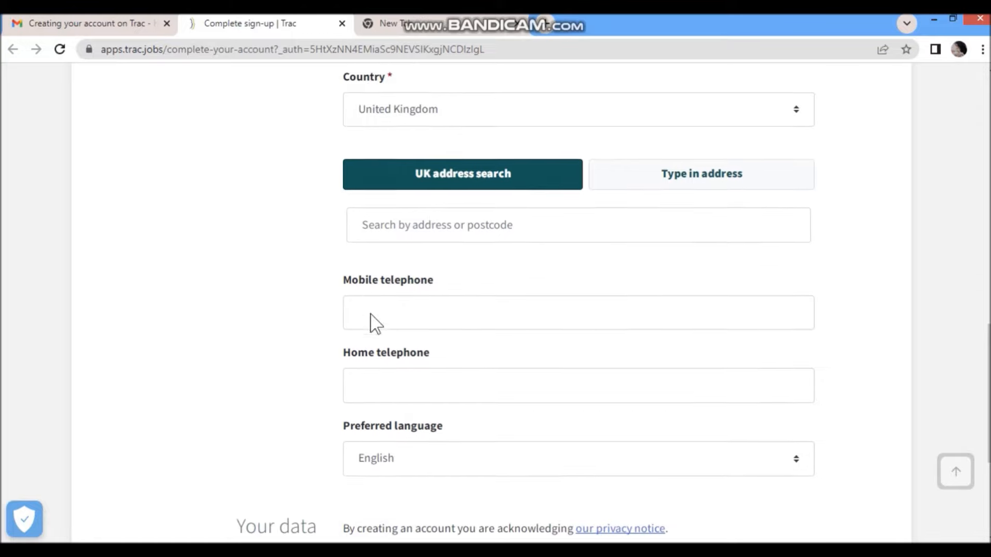
pyautogui.moveTo(337, 265); pyautogui.dragTo(449, 274)
pyautogui.scroll(-4, 449, 274)
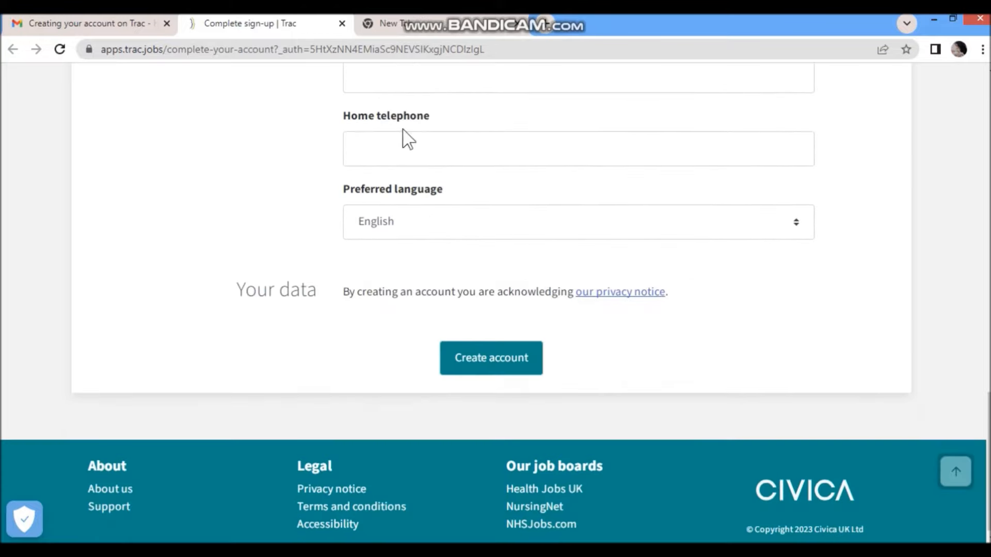
pyautogui.moveTo(343, 119); pyautogui.dragTo(440, 127)
pyautogui.moveTo(344, 202); pyautogui.dragTo(409, 223)
# Submit the completed sign-up form to create the account, and save the address and password in the browser.
pyautogui.click(473, 364)
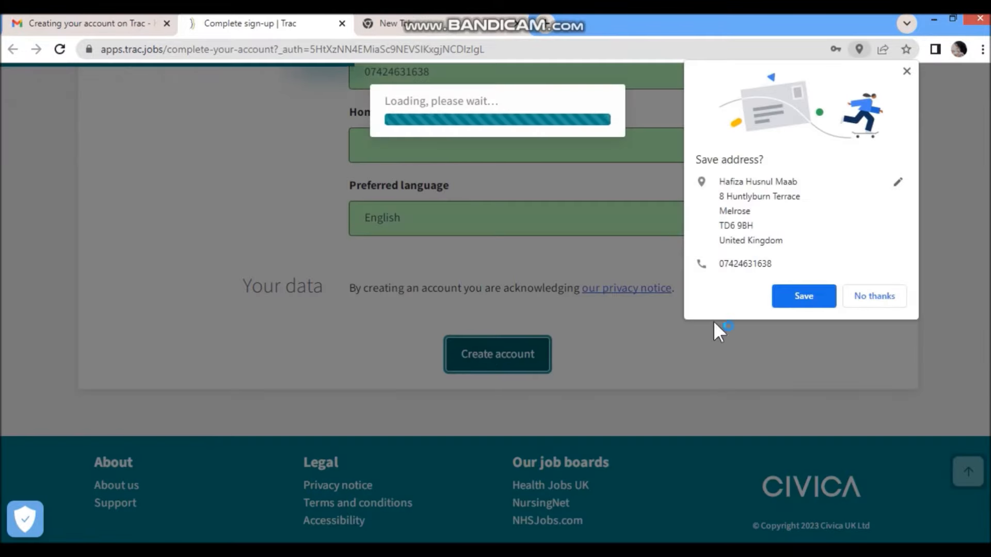
pyautogui.click(811, 293)
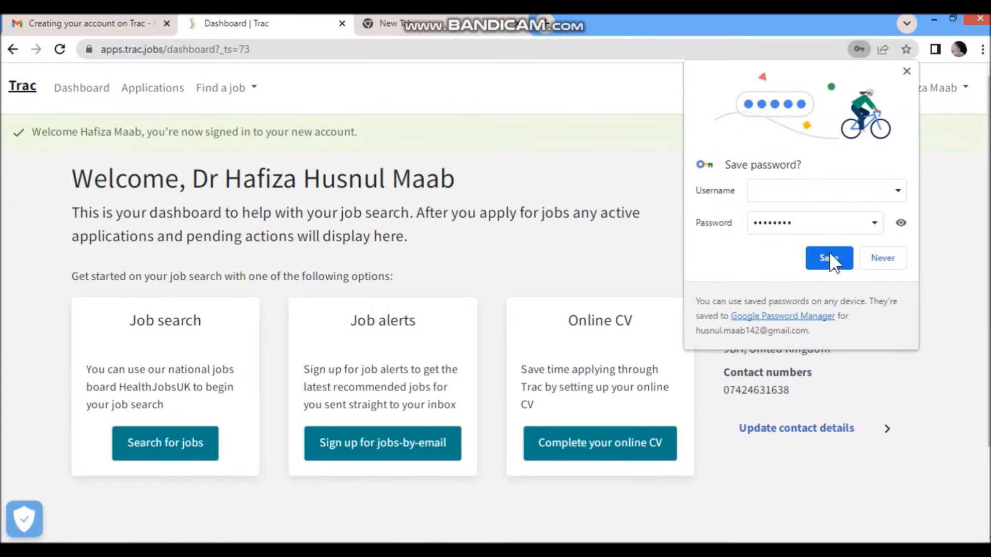
pyautogui.click(829, 257)
# Look over the new account's dashboard options and open the online CV for completion.
pyautogui.moveTo(73, 178); pyautogui.dragTo(453, 177)
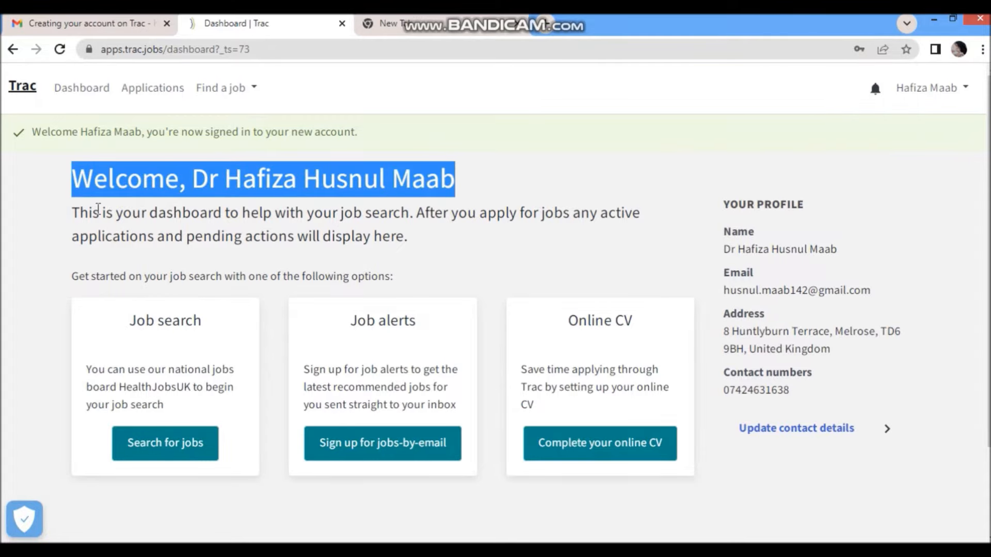
pyautogui.click(98, 207)
pyautogui.scroll(-2, 95, 264)
pyautogui.moveTo(133, 213); pyautogui.dragTo(438, 219)
pyautogui.moveTo(567, 211); pyautogui.dragTo(642, 267)
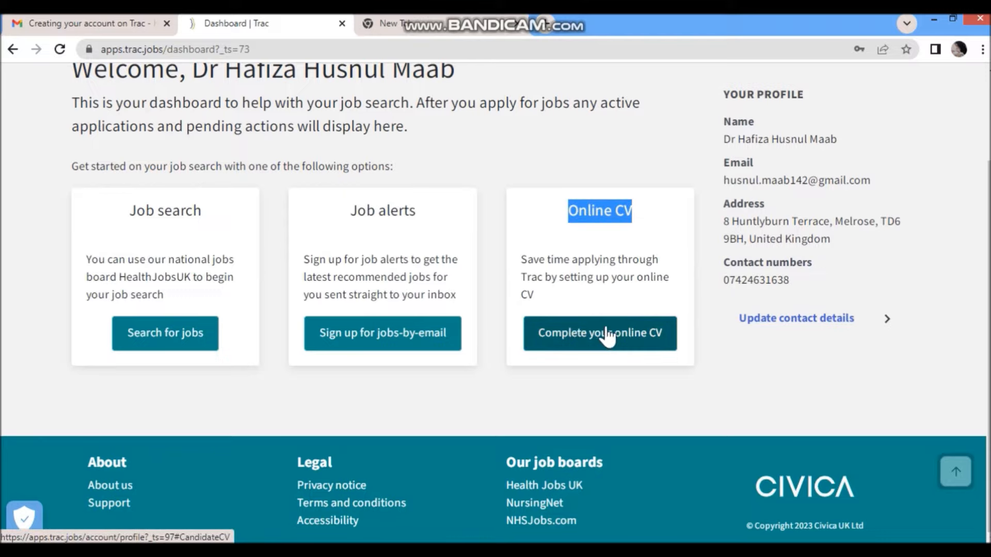
pyautogui.click(552, 339)
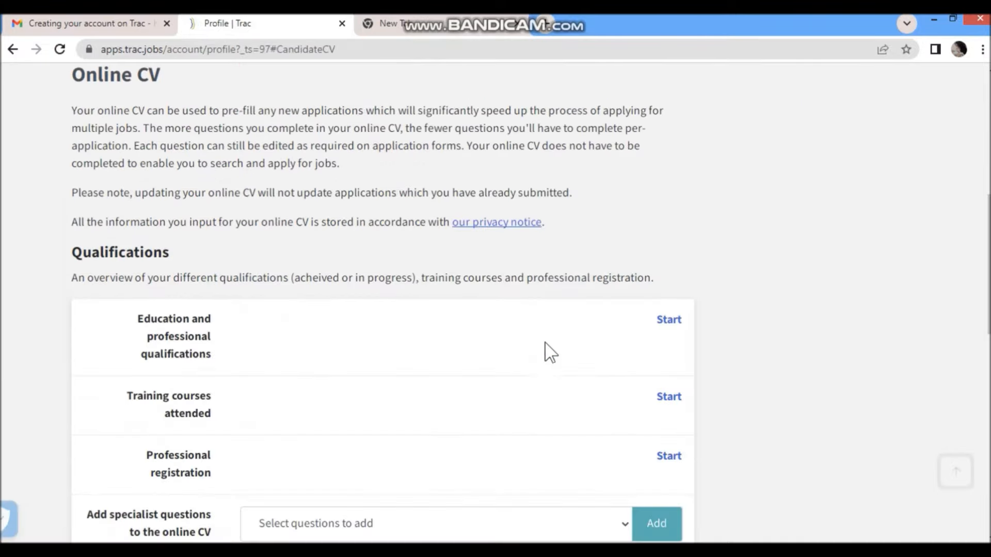
# Examine the online CV's Qualifications section, including education, training courses, professional registration and specialist questions.
pyautogui.scroll(8, 545, 349)
pyautogui.moveTo(72, 175); pyautogui.dragTo(176, 177)
pyautogui.scroll(-7, 221, 212)
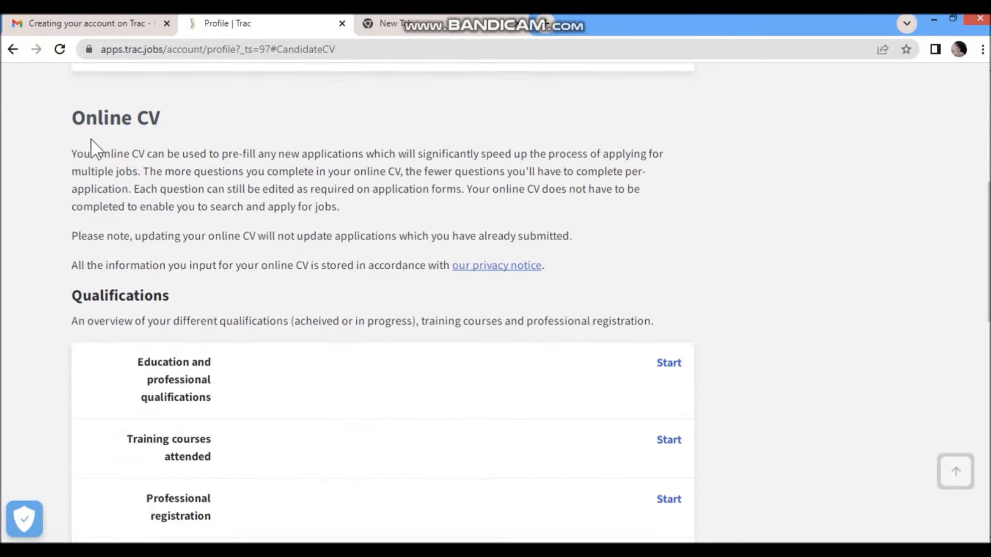
pyautogui.moveTo(96, 117); pyautogui.dragTo(168, 150)
pyautogui.click(103, 294)
pyautogui.scroll(-3, 77, 284)
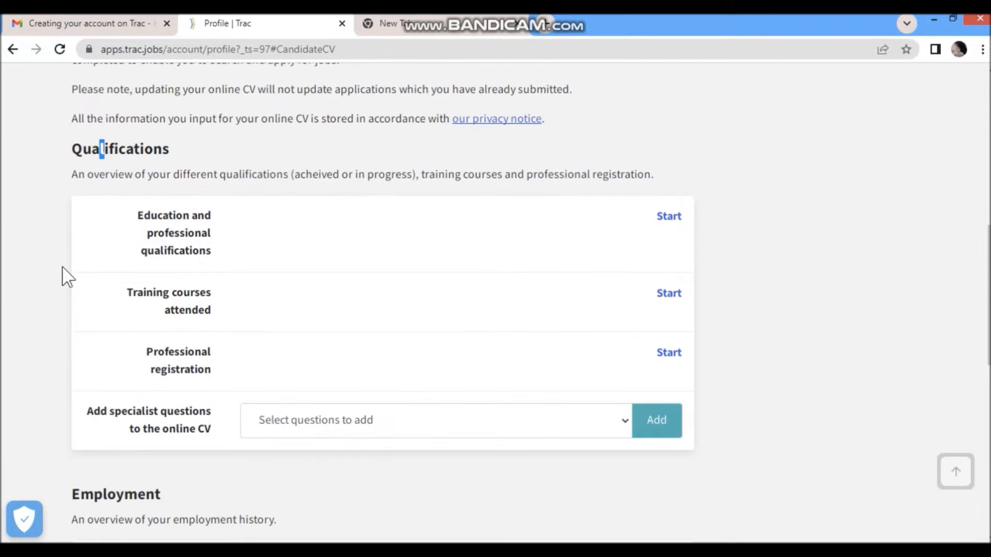
pyautogui.moveTo(75, 151); pyautogui.dragTo(165, 150)
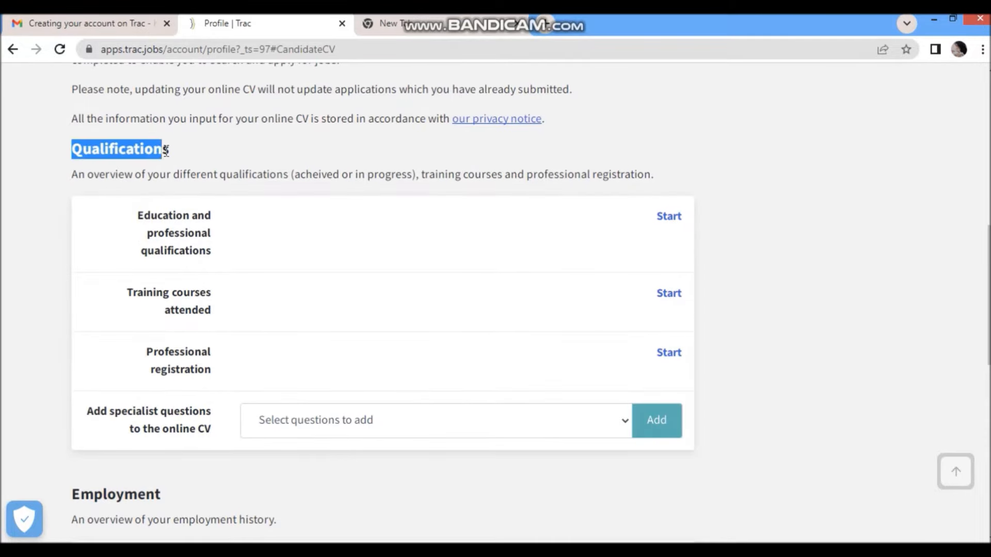
pyautogui.moveTo(137, 210); pyautogui.dragTo(209, 294)
pyautogui.moveTo(158, 352); pyautogui.dragTo(160, 413)
pyautogui.moveTo(138, 211); pyautogui.dragTo(230, 257)
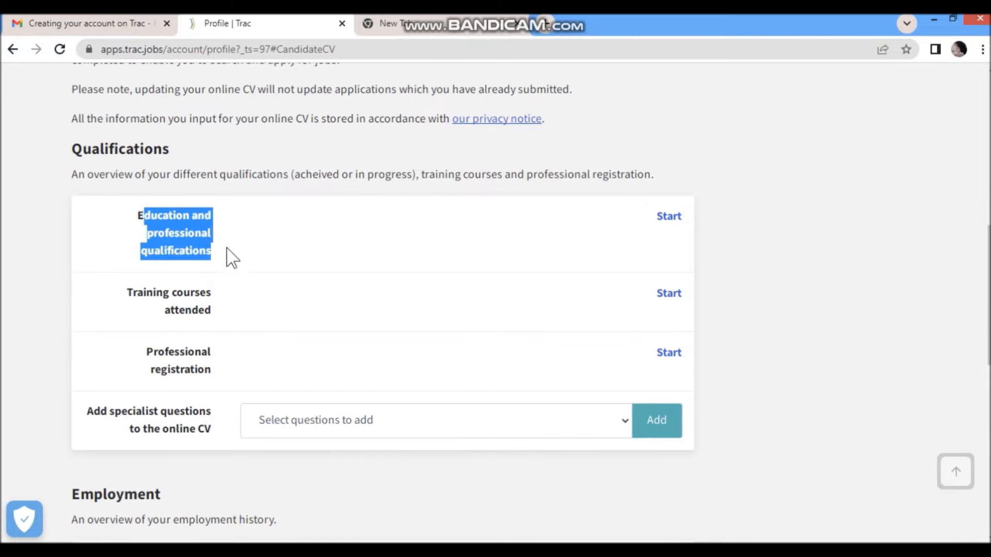
# Start the education and professional qualifications with Secondary School Certificate Examination, Misali Zakariya Higher Secondary School Muzaffargarh, grade A+, year 2009.
pyautogui.click(670, 217)
pyautogui.scroll(-3, 662, 234)
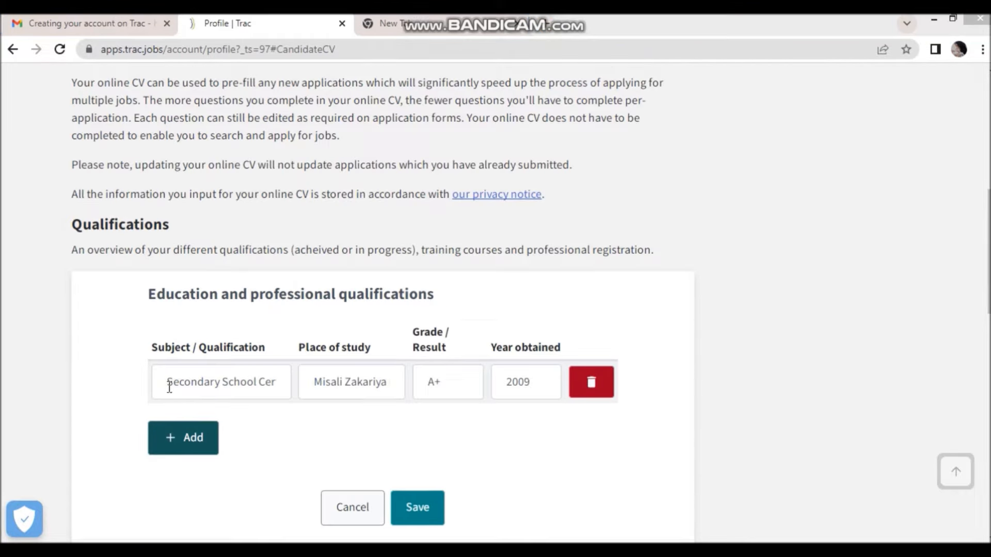
pyautogui.moveTo(167, 382); pyautogui.dragTo(447, 383)
pyautogui.moveTo(507, 384); pyautogui.dragTo(541, 384)
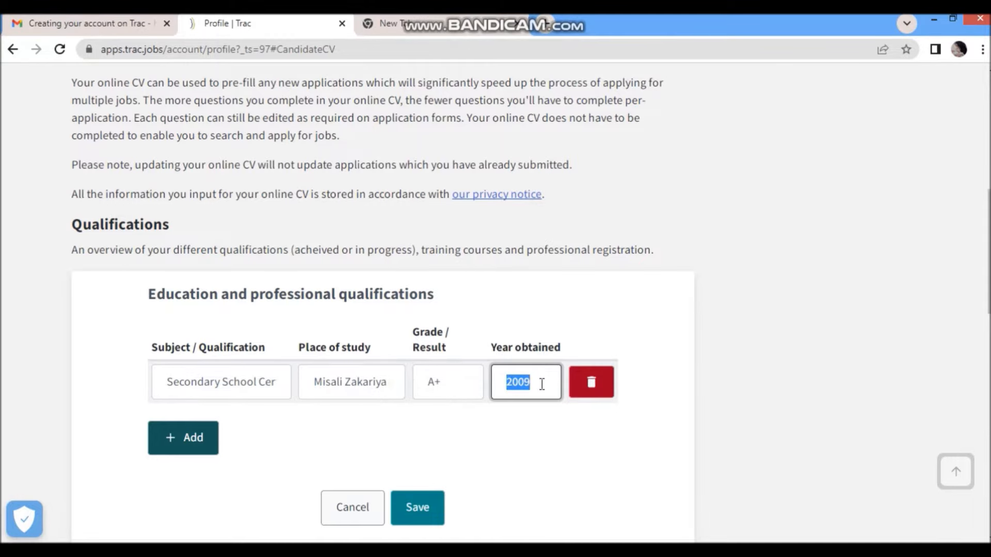
# Add a second qualification: Intermediate Examination, Punajb Public Higher Secondary School Muzaffargar, grade A+, year 2012.
pyautogui.click(193, 436)
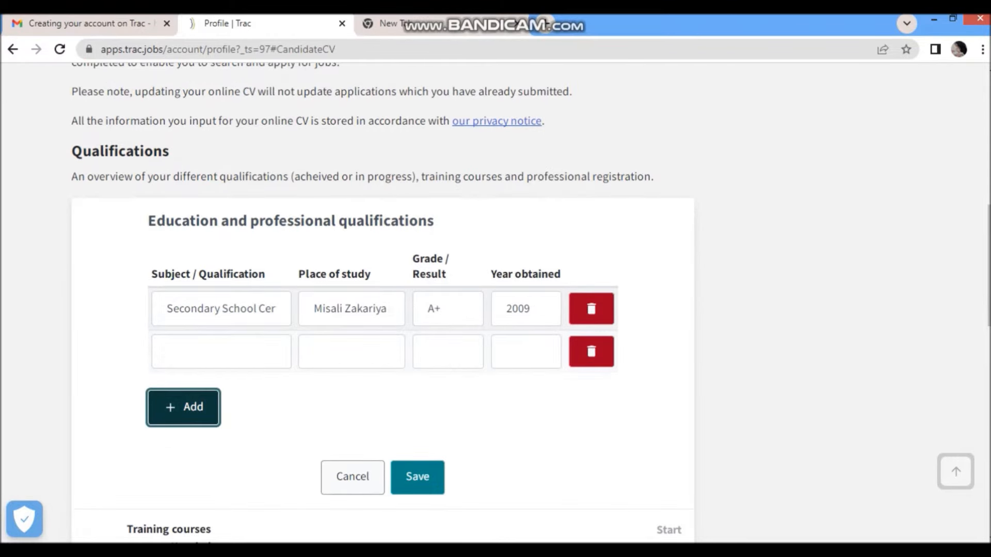
pyautogui.click(201, 357)
pyautogui.write('Intermediate Examination')
pyautogui.click(309, 352)
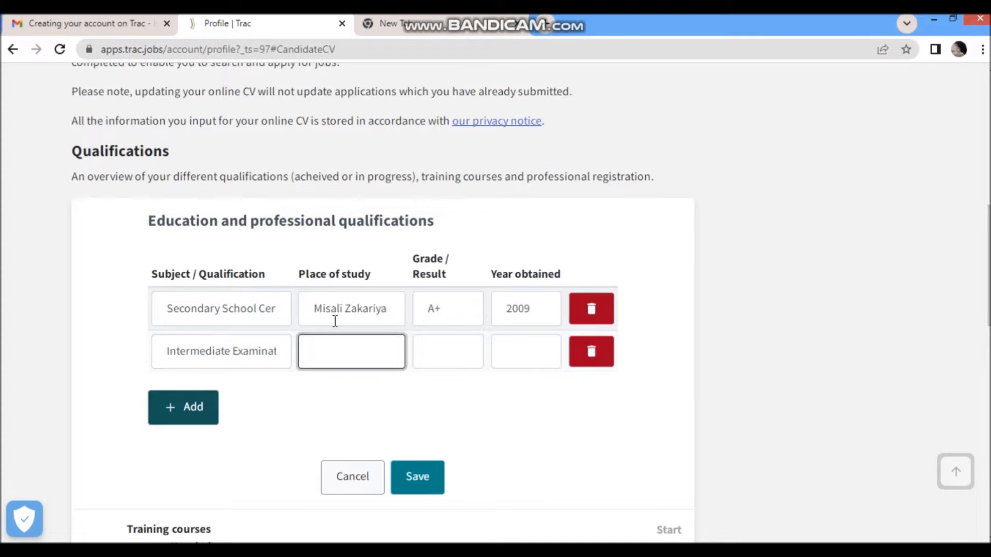
pyautogui.hotkey('ctrl', 'v')
pyautogui.click(442, 354)
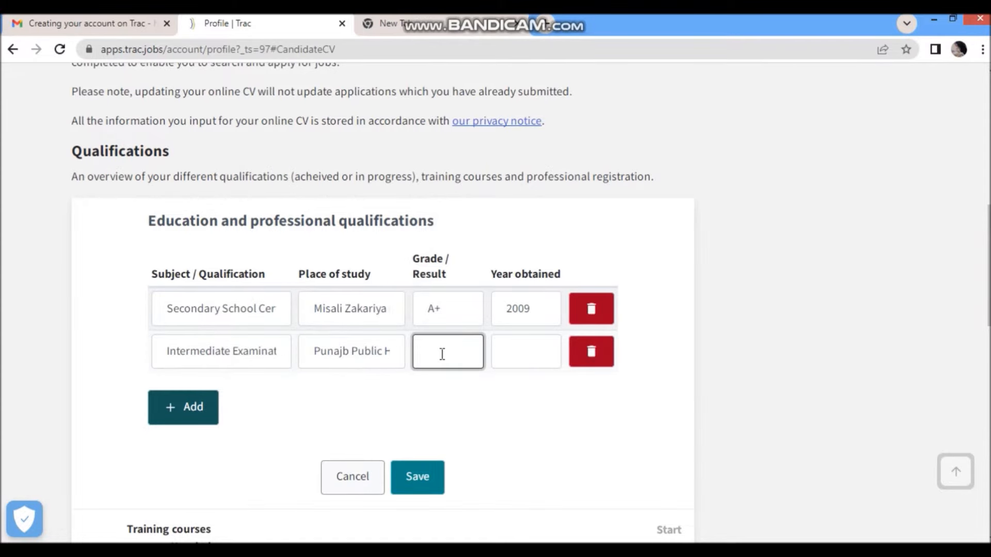
pyautogui.click(518, 351)
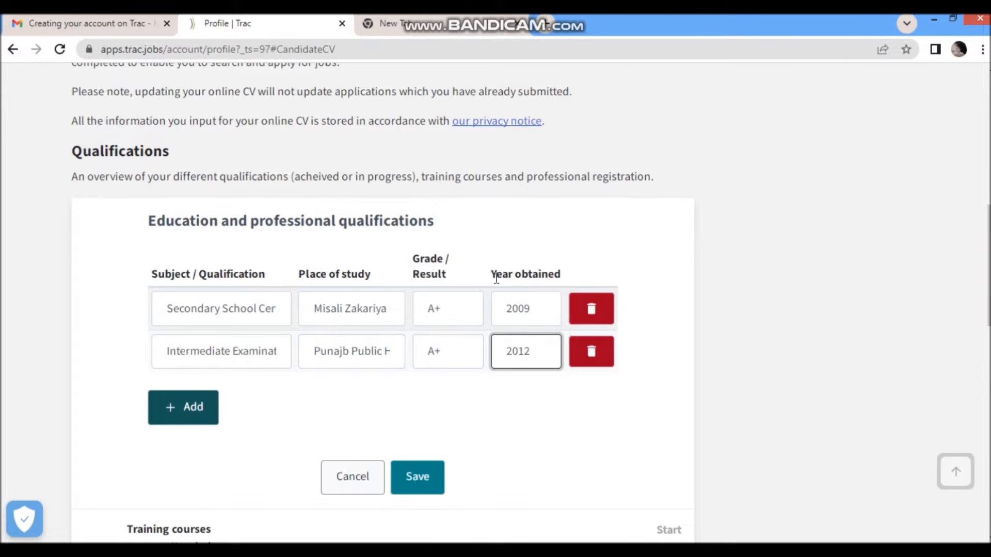
# Add qualification rows for B.Sc (Pass, 2018 September), MBBS (Pass, 2018 March), OET (B, 2020), PLAB 1 (Pass, 2021) and PLAB 2 (Pass, 2022).
pyautogui.click(171, 408)
pyautogui.scroll(-1, 201, 411)
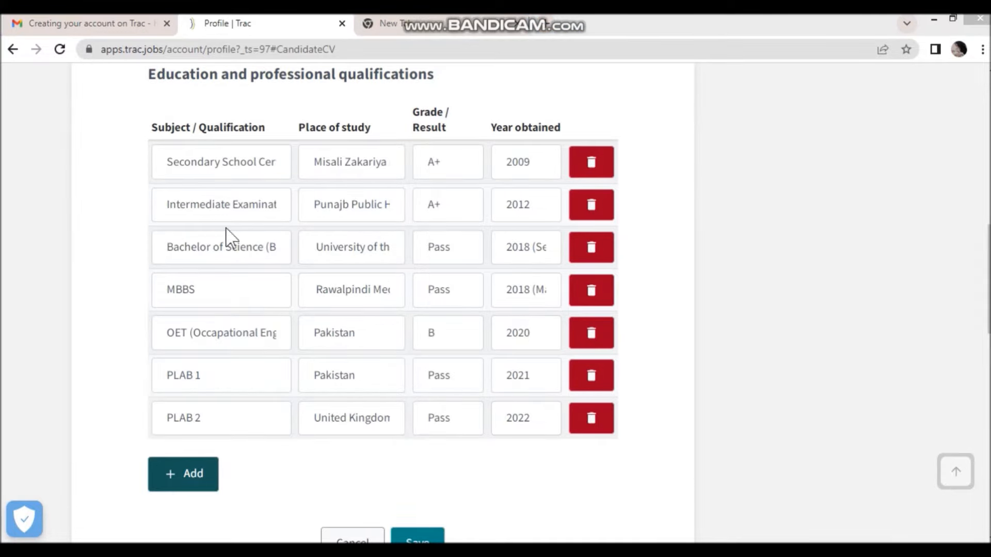
pyautogui.moveTo(166, 246); pyautogui.dragTo(282, 248)
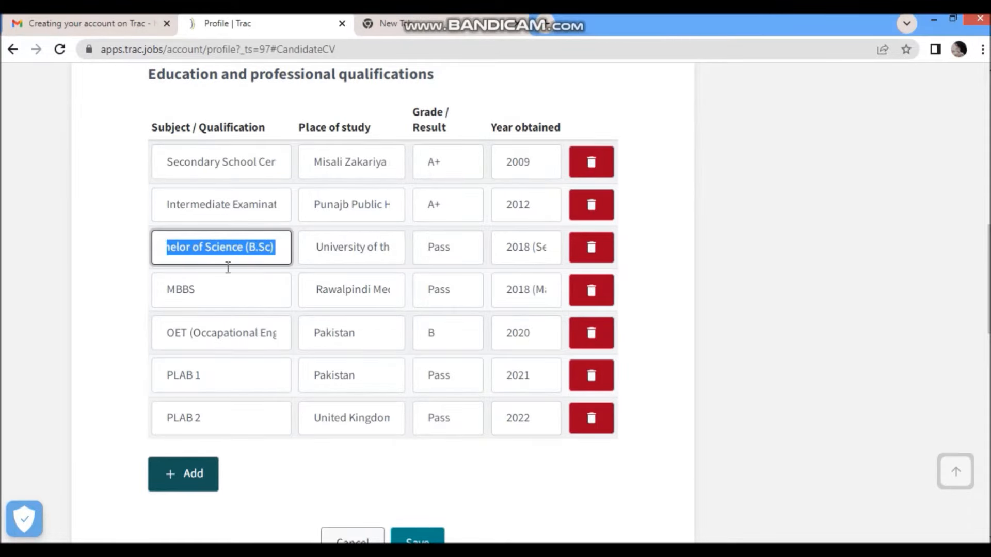
pyautogui.moveTo(166, 294); pyautogui.dragTo(199, 292)
pyautogui.moveTo(171, 333); pyautogui.dragTo(182, 332)
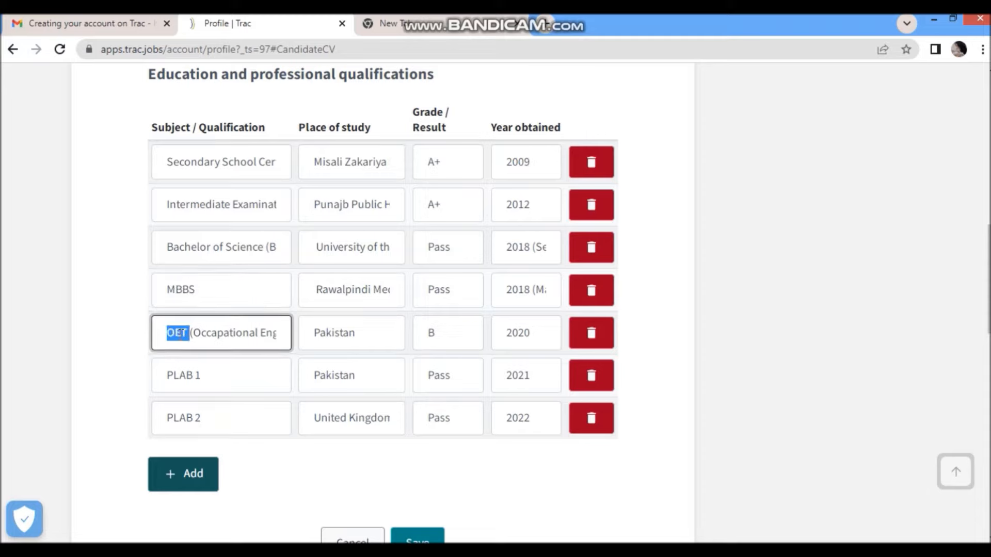
pyautogui.moveTo(167, 377); pyautogui.dragTo(201, 378)
pyautogui.moveTo(167, 410); pyautogui.dragTo(196, 416)
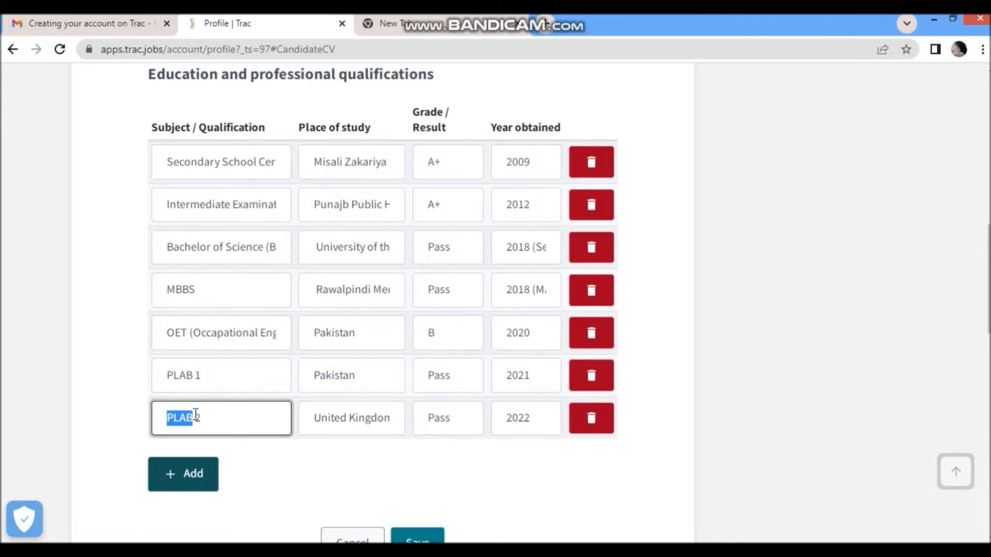
pyautogui.click(204, 413)
pyautogui.moveTo(165, 324); pyautogui.dragTo(513, 426)
pyautogui.click(535, 419)
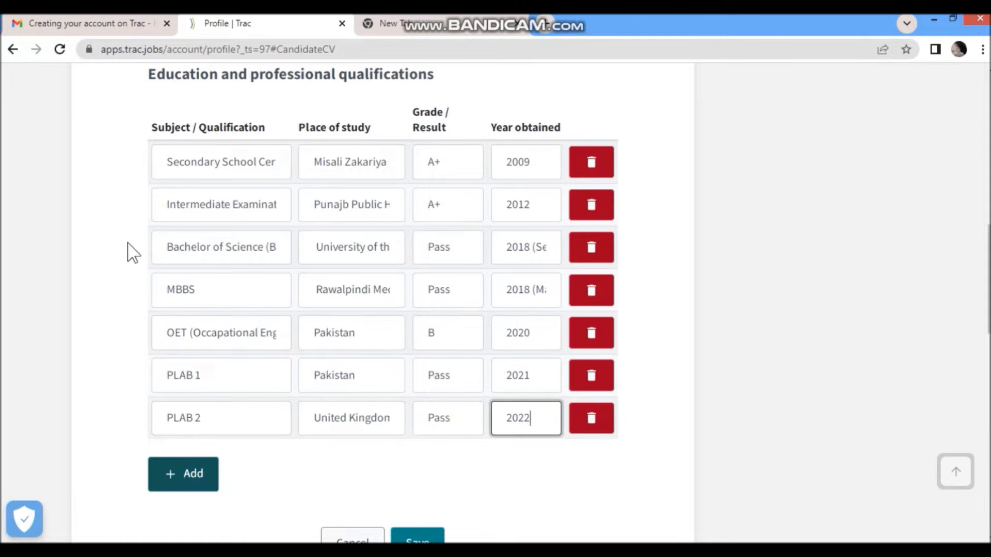
# Check the list of education and professional qualifications and save it to the online CV.
pyautogui.scroll(1, 115, 255)
pyautogui.scroll(-1, 115, 254)
pyautogui.scroll(-2, 177, 454)
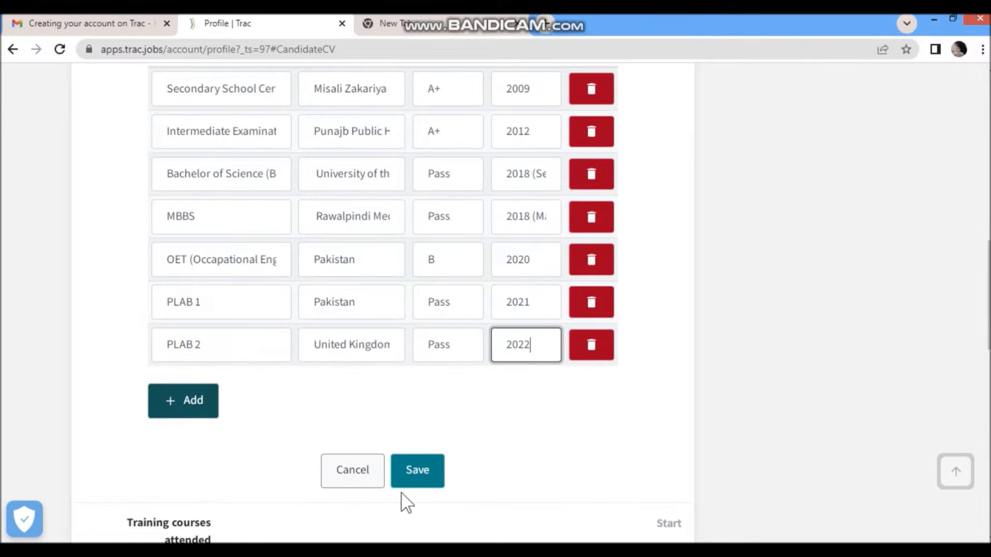
pyautogui.click(417, 482)
pyautogui.scroll(3, 362, 372)
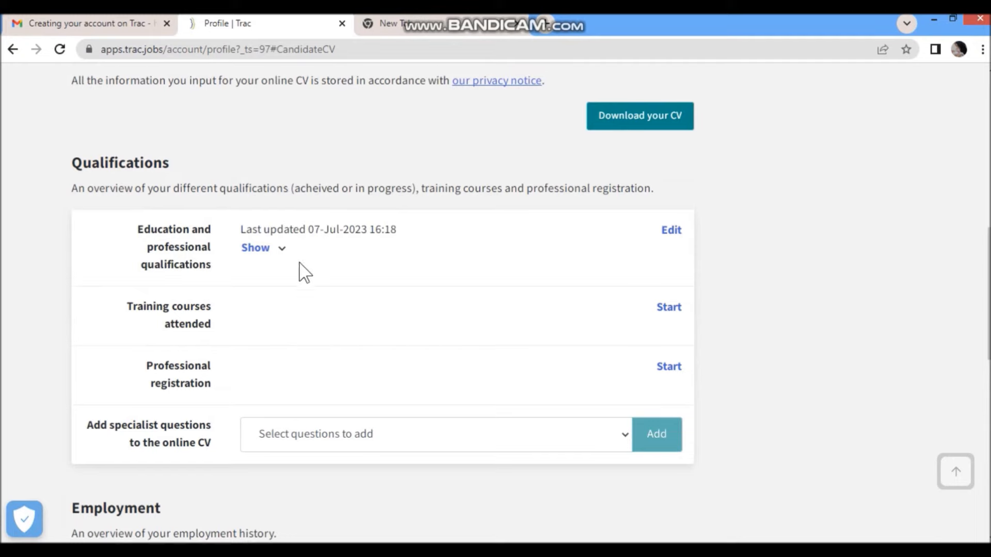
# Expand the saved education and professional qualifications and review each entry in the table.
pyautogui.click(279, 248)
pyautogui.scroll(-2, 247, 284)
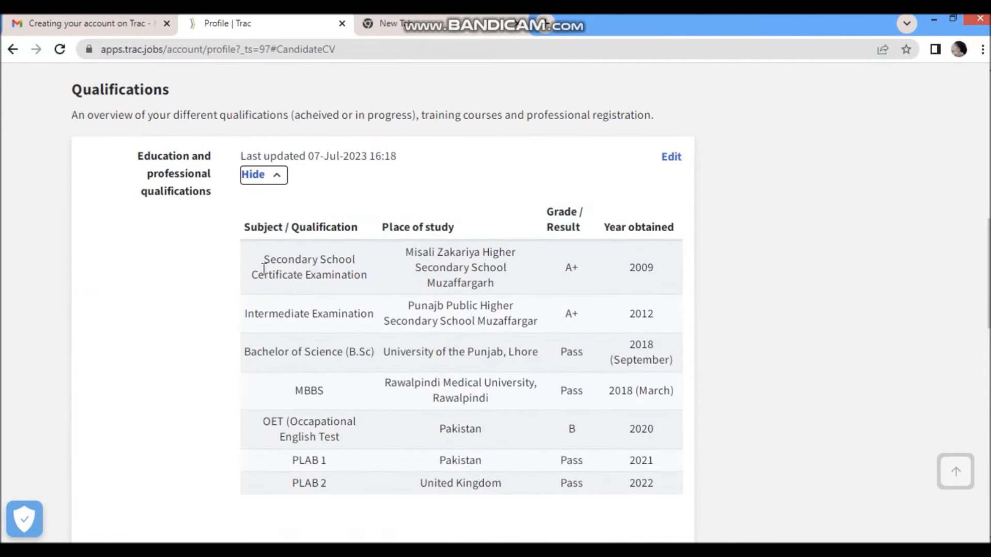
pyautogui.moveTo(275, 314); pyautogui.dragTo(323, 315)
pyautogui.moveTo(246, 349); pyautogui.dragTo(367, 352)
pyautogui.doubleClick(285, 391)
pyautogui.moveTo(263, 422); pyautogui.dragTo(318, 427)
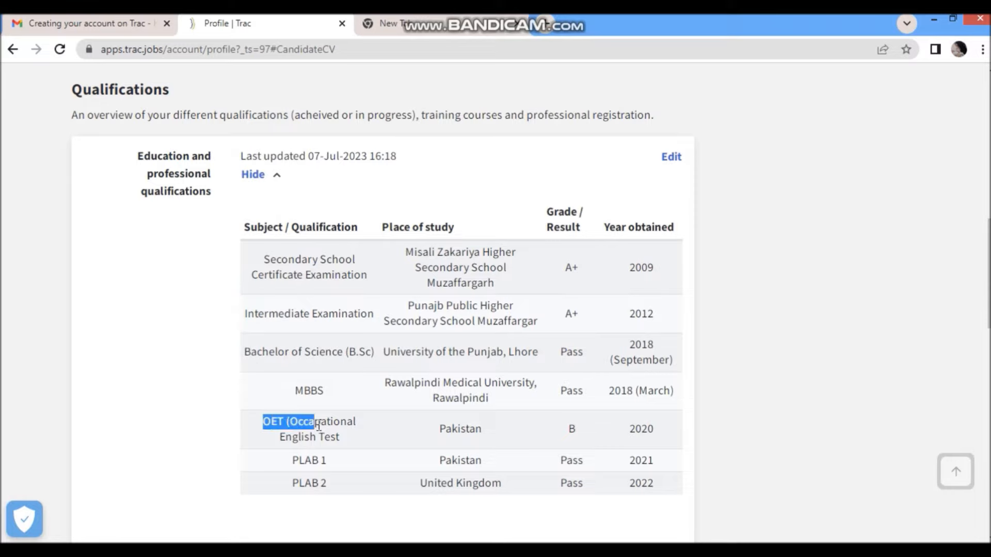
pyautogui.moveTo(291, 461); pyautogui.dragTo(324, 485)
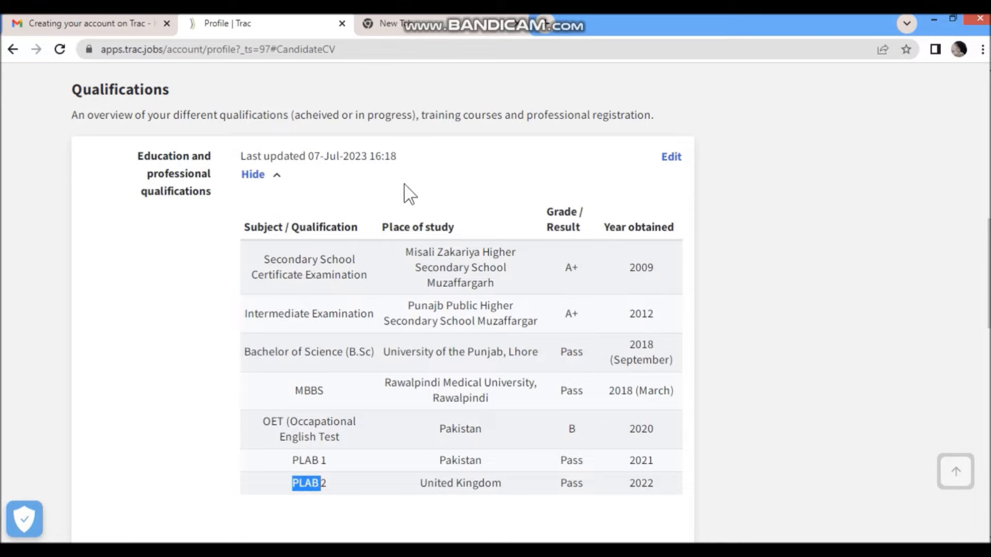
pyautogui.scroll(-2, 486, 313)
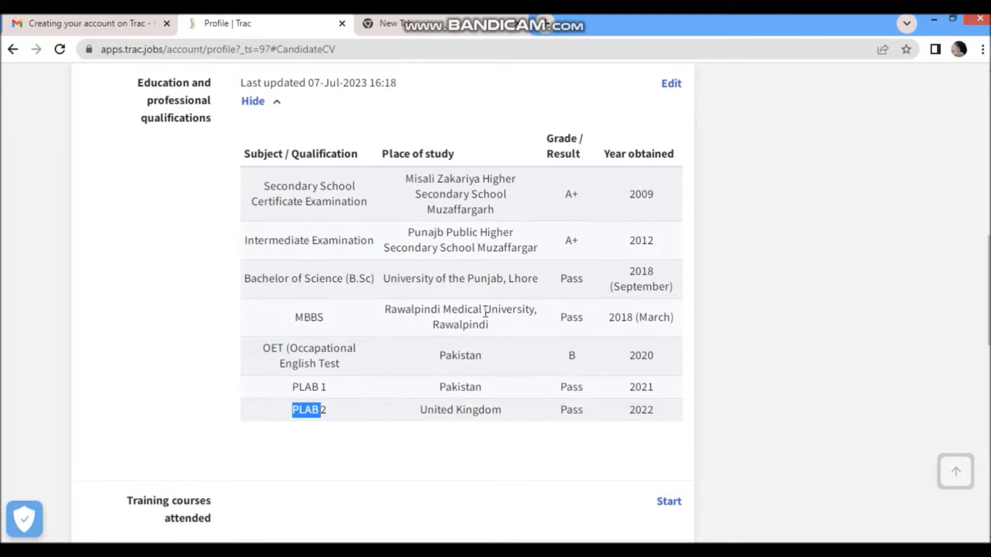
# Collapse the education and professional qualifications and start the Training courses attended section of the online CV.
pyautogui.click(279, 102)
pyautogui.moveTo(127, 159); pyautogui.dragTo(410, 172)
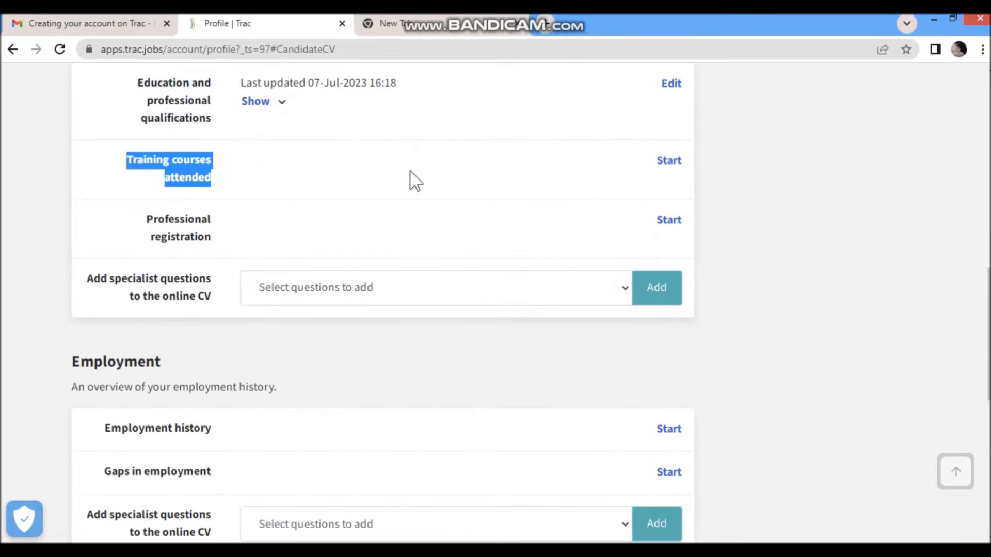
pyautogui.click(667, 162)
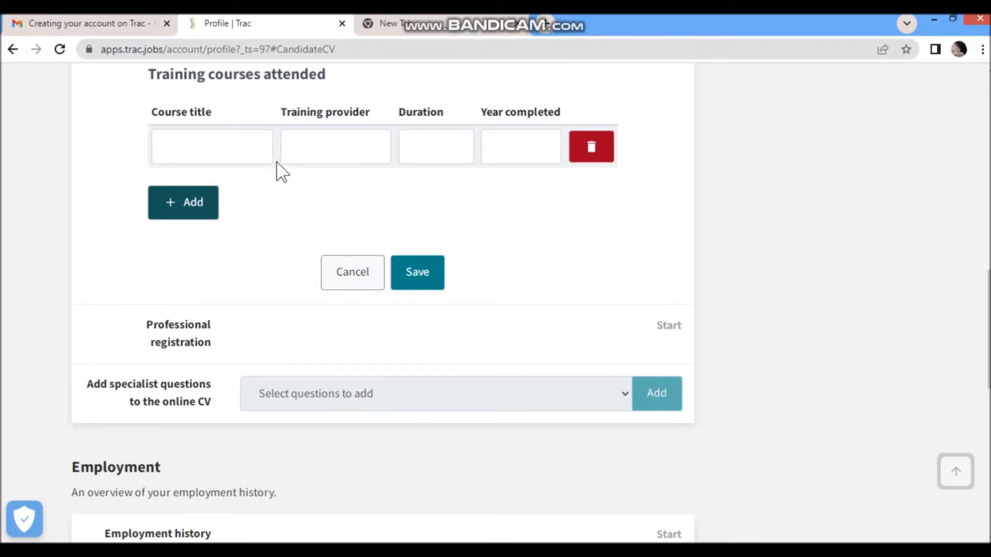
pyautogui.click(221, 154)
pyautogui.click(325, 157)
pyautogui.click(425, 159)
pyautogui.click(518, 157)
# Enter the first training course: ALS Course, provider Resus Council UK, duration 2 days, year completed 2023.
pyautogui.click(232, 159)
pyautogui.write('ALS Course')
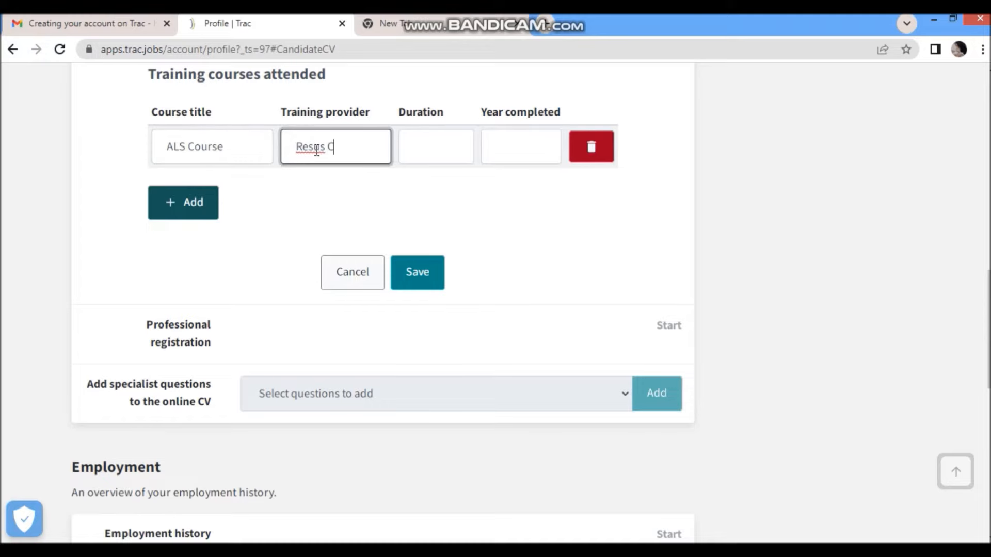
pyautogui.write('K')
pyautogui.click(418, 151)
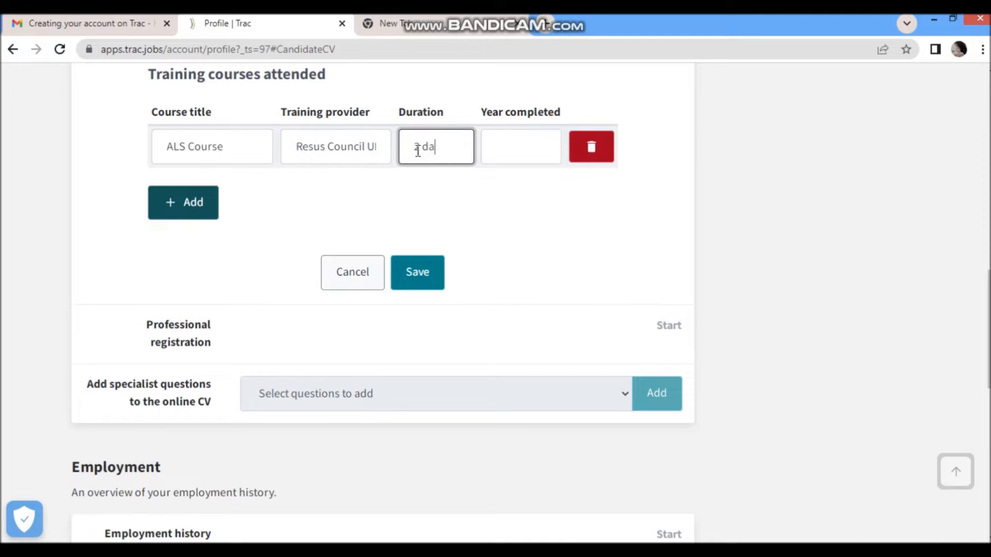
pyautogui.click(530, 147)
pyautogui.write('2023')
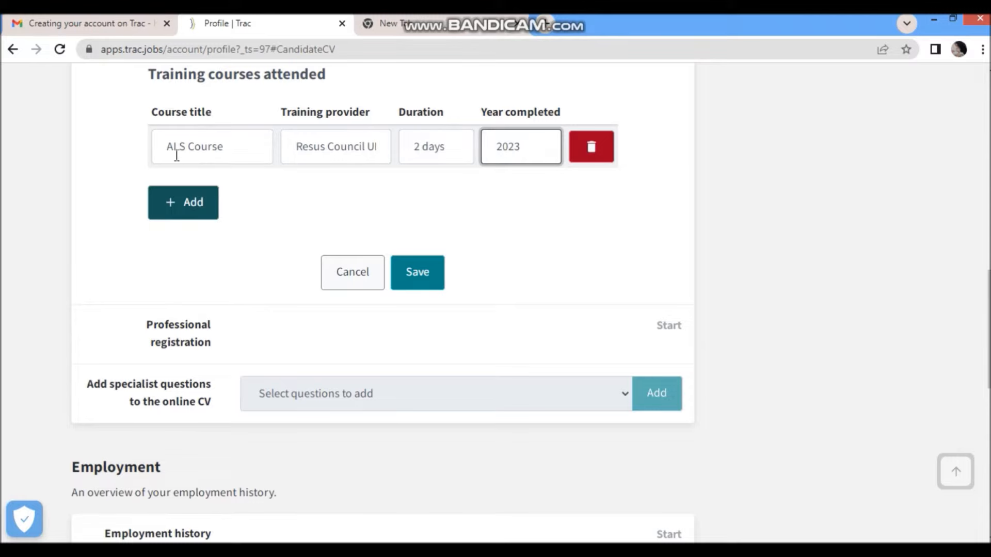
# Add the six other training courses, from the 2021 Online Course on TB to the 2018 ACLS & BLS, and save the list.
pyautogui.click(212, 216)
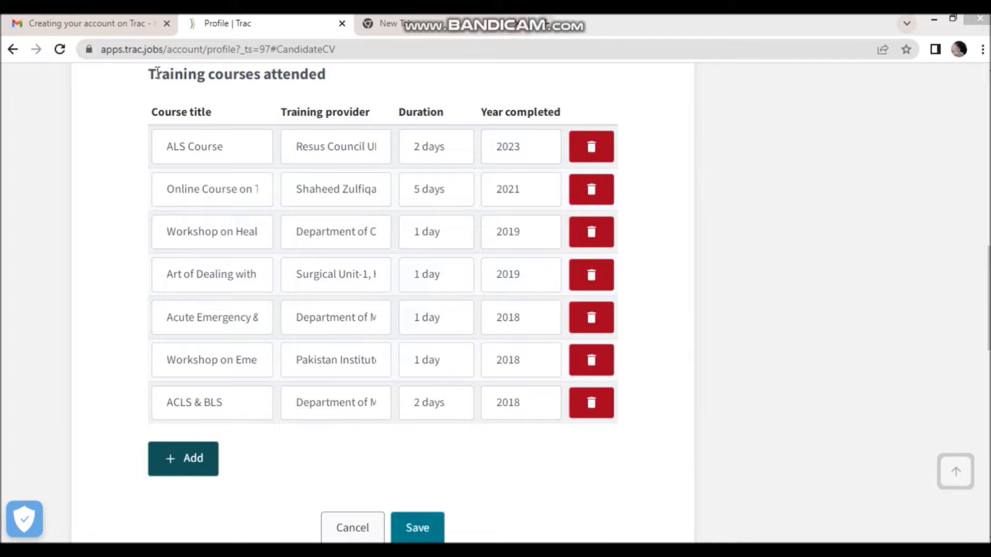
pyautogui.scroll(1, 315, 98)
pyautogui.tripleClick(316, 135)
pyautogui.moveTo(170, 209)
pyautogui.mouseDown()
pyautogui.moveTo(196, 252)
pyautogui.moveTo(243, 258)
pyautogui.moveTo(190, 305)
pyautogui.moveTo(221, 303)
pyautogui.mouseUp()
pyautogui.scroll(-5, 222, 303)
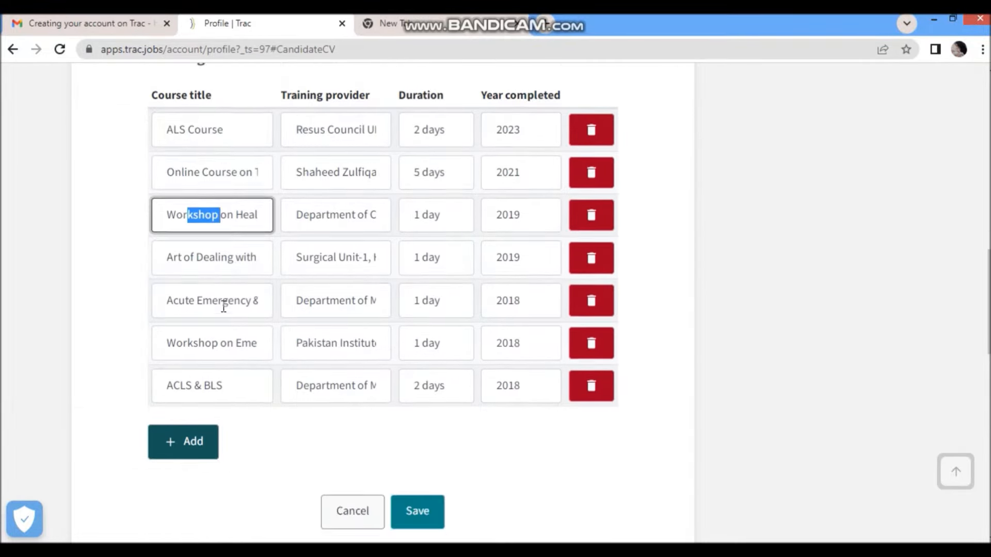
pyautogui.click(410, 376)
# Expand the saved training courses and review each course's title, provider, duration and year in the table.
pyautogui.click(282, 253)
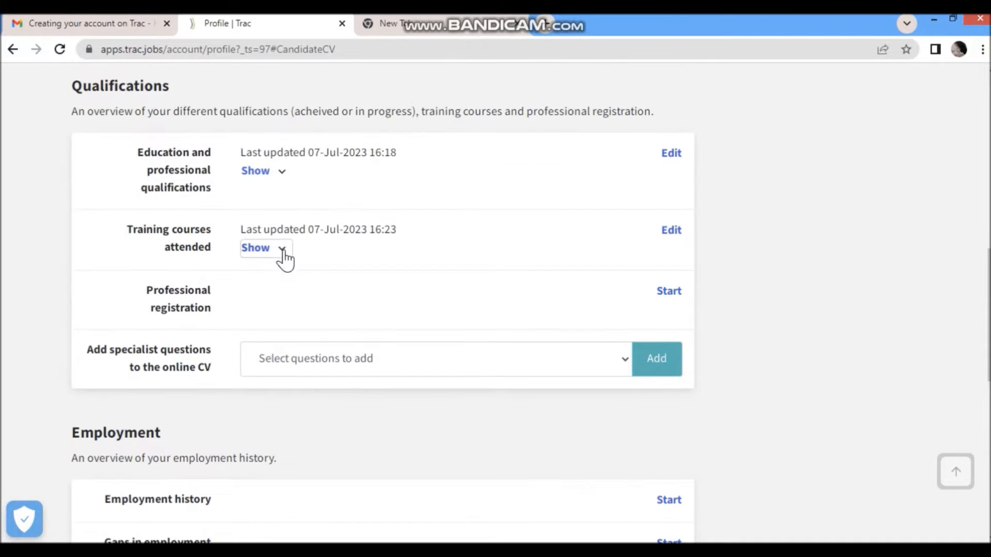
pyautogui.scroll(-3, 361, 268)
pyautogui.moveTo(289, 162); pyautogui.dragTo(358, 164)
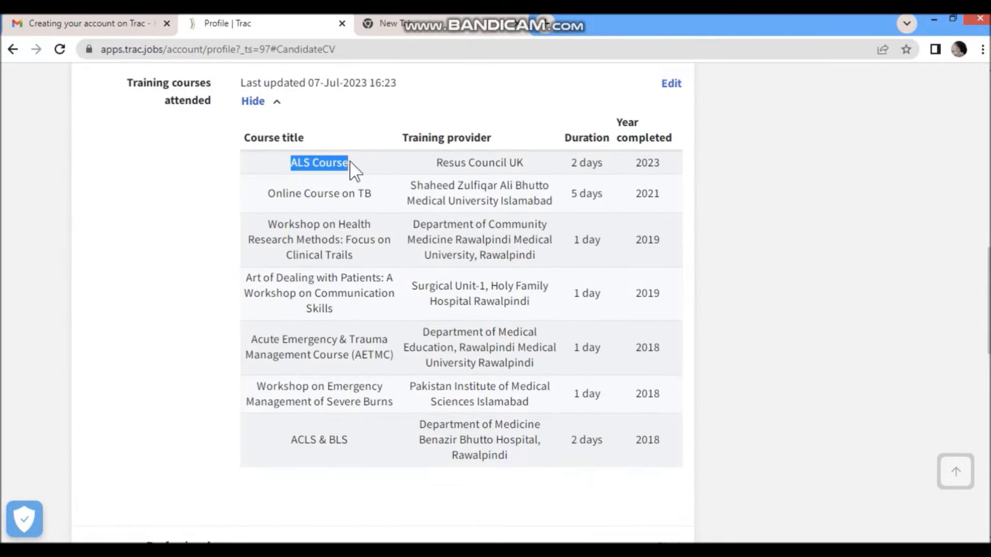
pyautogui.moveTo(435, 163); pyautogui.dragTo(679, 166)
pyautogui.moveTo(537, 224); pyautogui.dragTo(542, 224)
pyautogui.moveTo(267, 195); pyautogui.dragTo(389, 309)
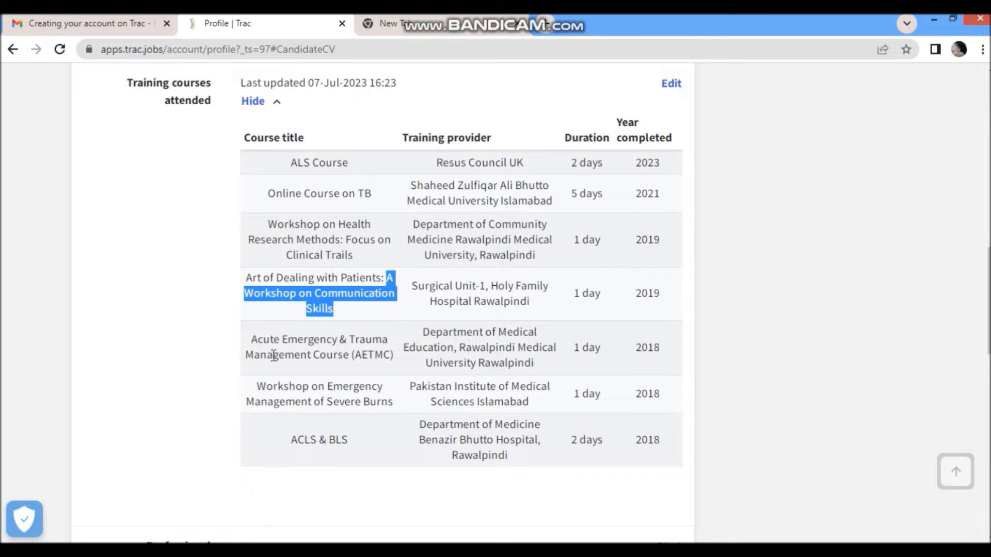
pyautogui.moveTo(251, 339); pyautogui.dragTo(391, 353)
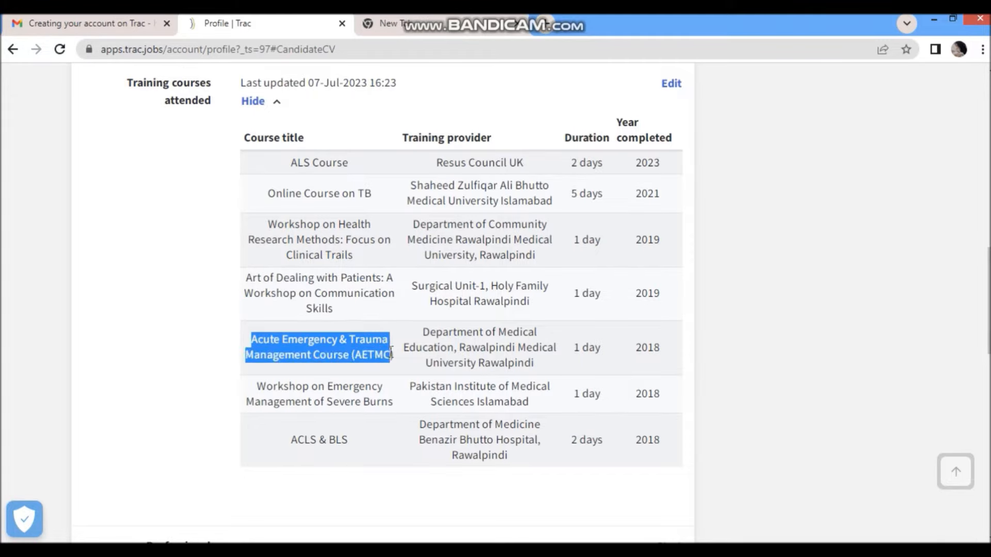
pyautogui.moveTo(256, 386); pyautogui.dragTo(398, 416)
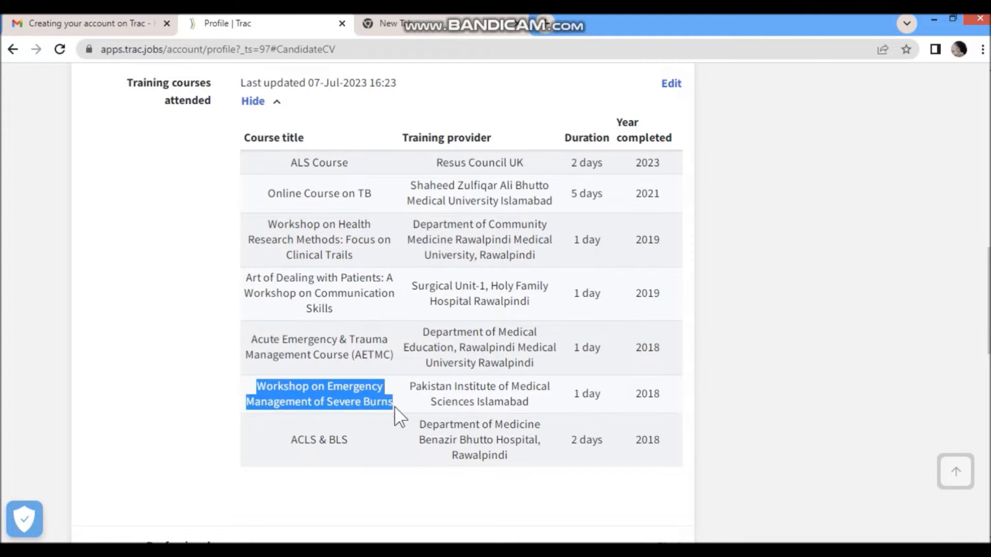
pyautogui.moveTo(291, 439); pyautogui.dragTo(349, 441)
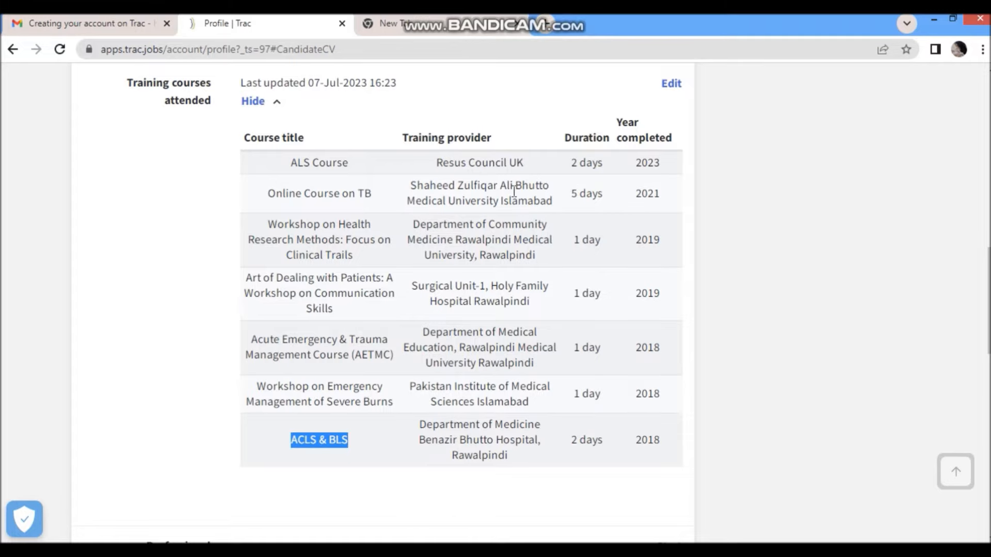
# Start the Professional registration section and set the professional body to General Medical Council ~ Registered with Licence.
pyautogui.click(276, 102)
pyautogui.moveTo(144, 149); pyautogui.dragTo(213, 163)
pyautogui.click(676, 148)
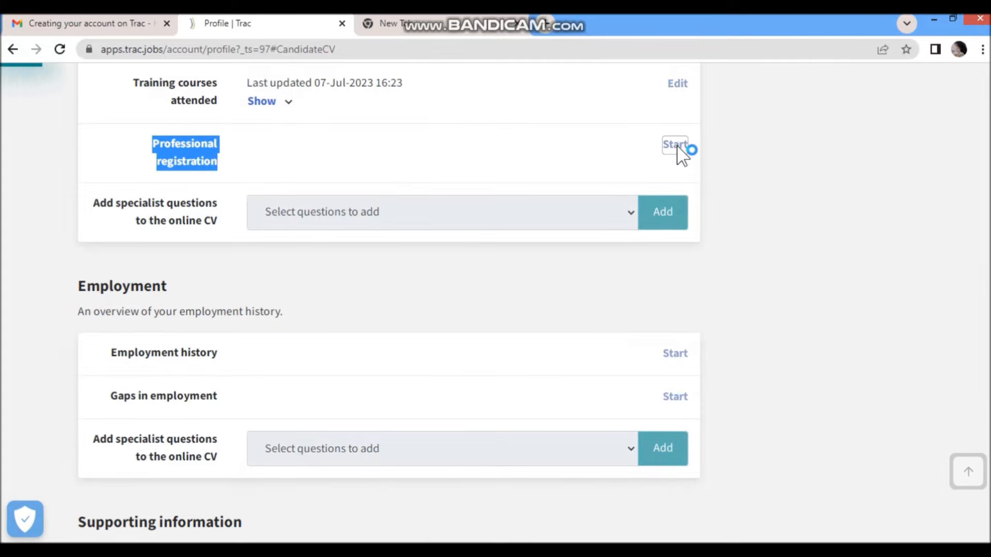
pyautogui.click(292, 137)
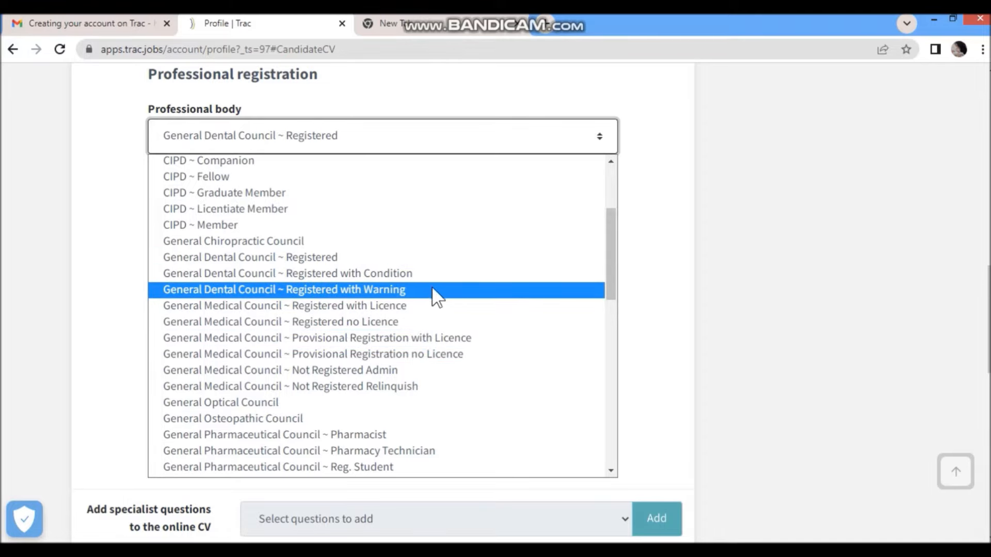
pyautogui.click(461, 309)
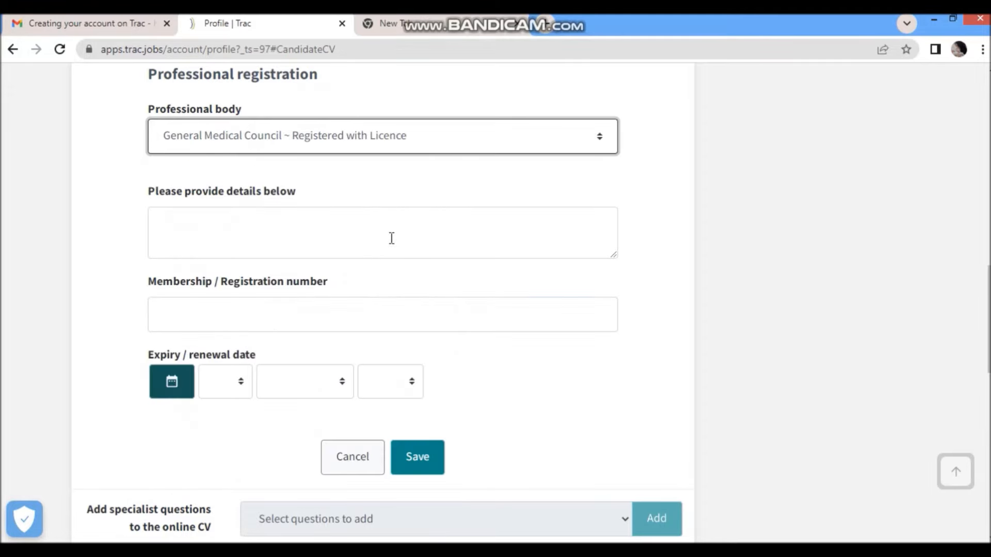
pyautogui.click(412, 141)
pyautogui.click(736, 146)
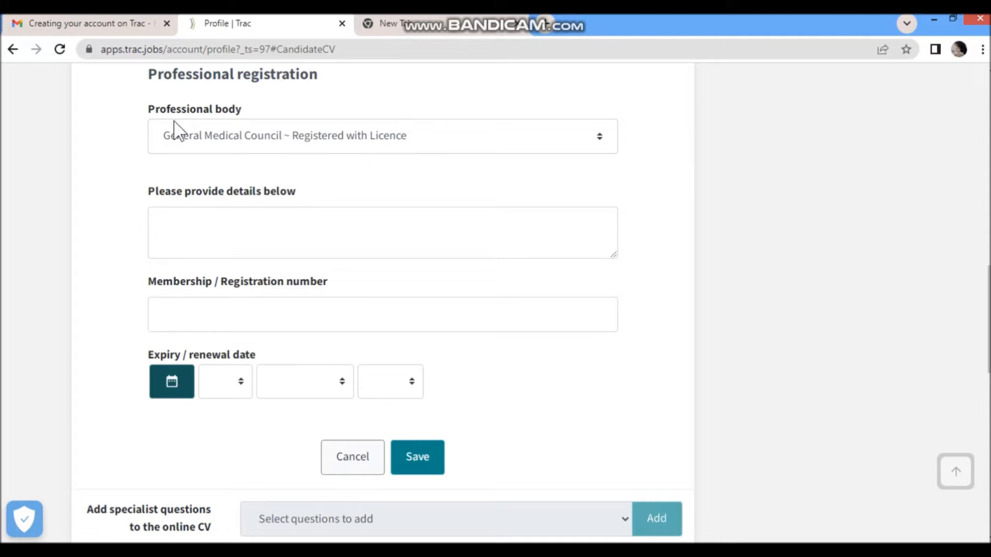
# Go through the details, registration number and expiry date fields and save the professional registration.
pyautogui.click(247, 235)
pyautogui.click(381, 317)
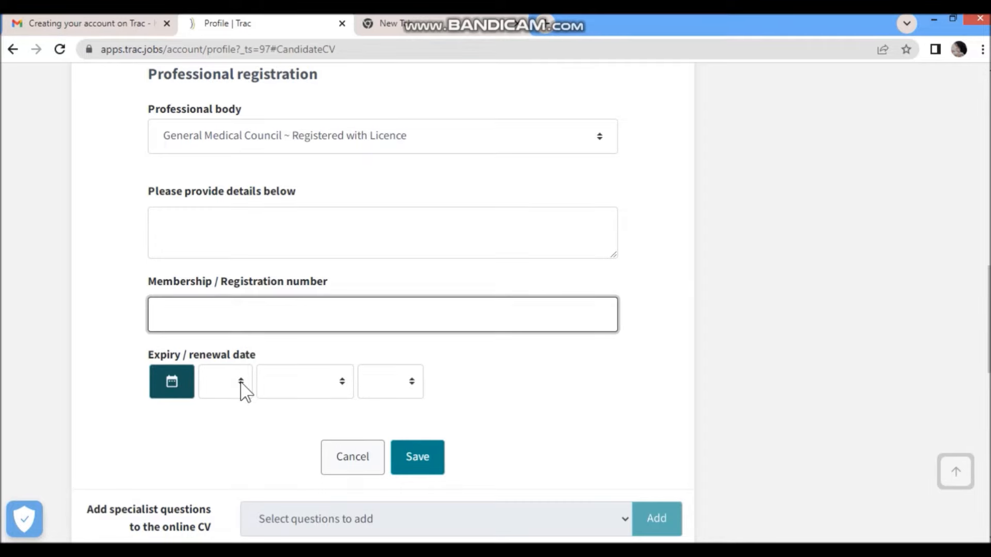
pyautogui.scroll(-1, 232, 387)
pyautogui.click(243, 309)
pyautogui.click(251, 366)
pyautogui.click(417, 390)
# Select Further qualifications as the specialist question to add to the Qualifications section of the online CV.
pyautogui.moveTo(88, 363); pyautogui.dragTo(212, 386)
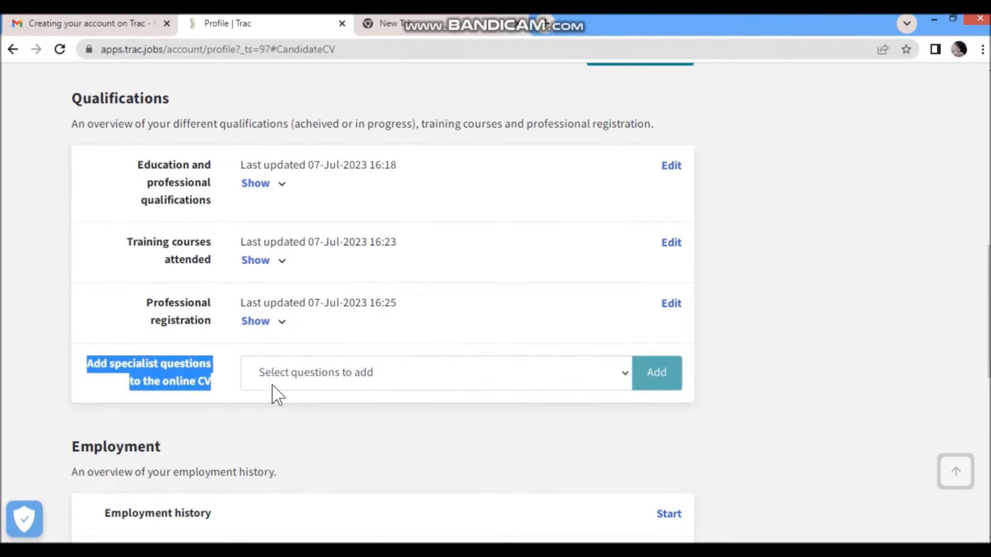
pyautogui.click(625, 376)
pyautogui.click(329, 422)
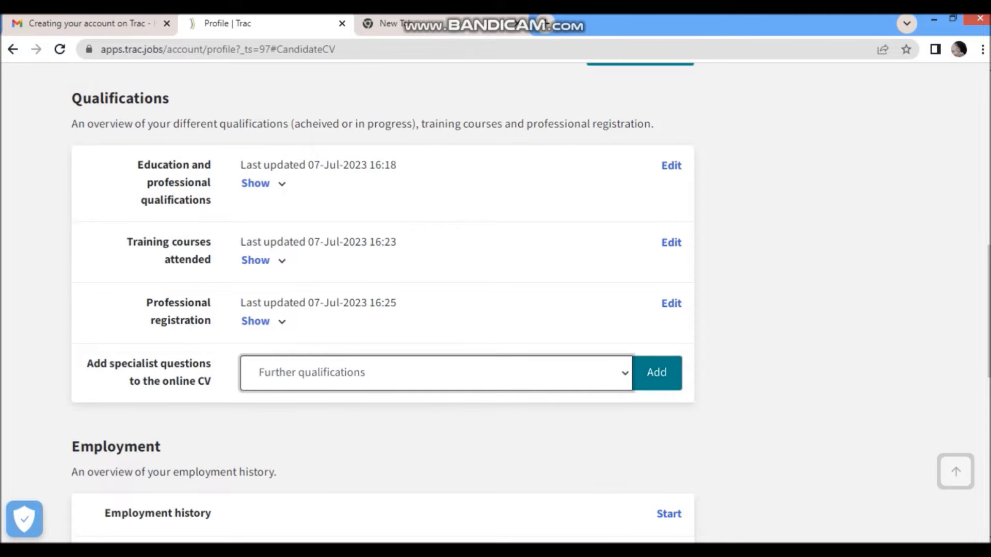
pyautogui.scroll(2, 93, 213)
pyautogui.moveTo(76, 203); pyautogui.dragTo(169, 229)
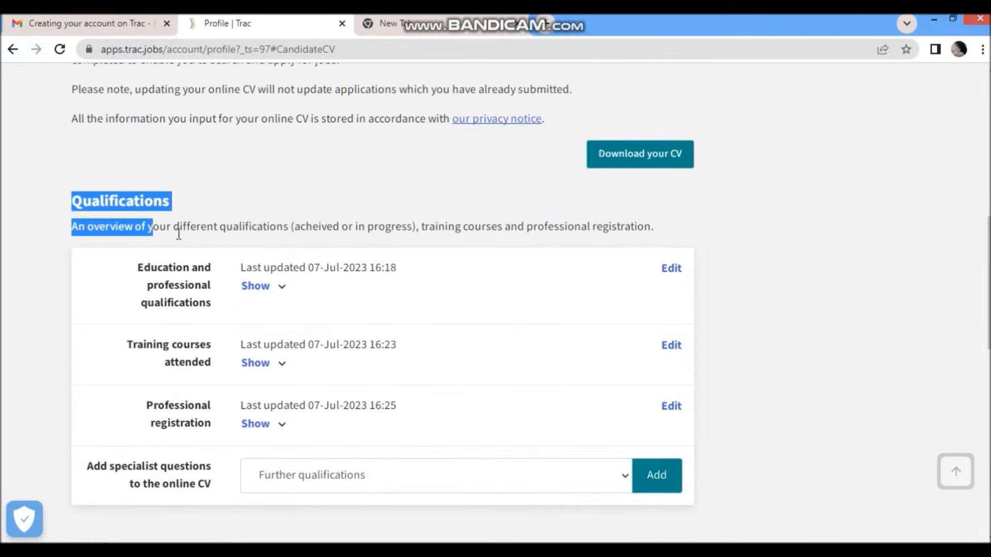
# Start the Employment history and enter the employer name Benazir Bhutto Hospital and Holy Family Hospital, Rawalpindi, Pakistan.
pyautogui.scroll(-8, 236, 409)
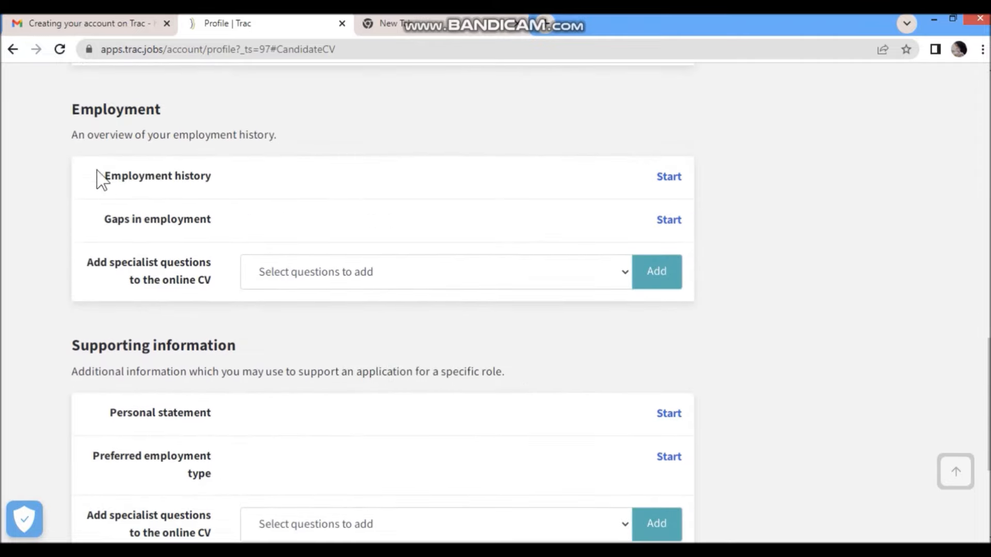
pyautogui.moveTo(72, 114); pyautogui.dragTo(149, 110)
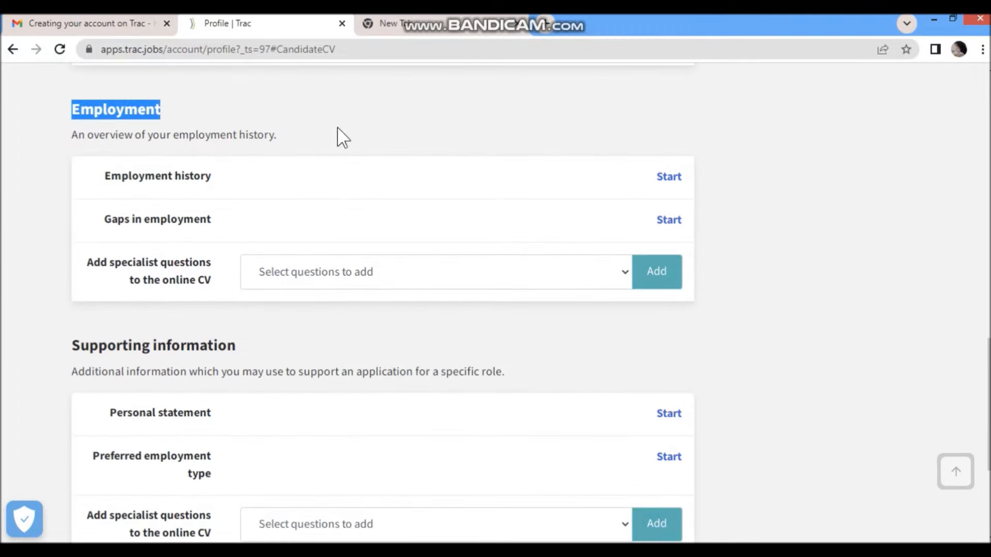
pyautogui.moveTo(105, 177); pyautogui.dragTo(219, 180)
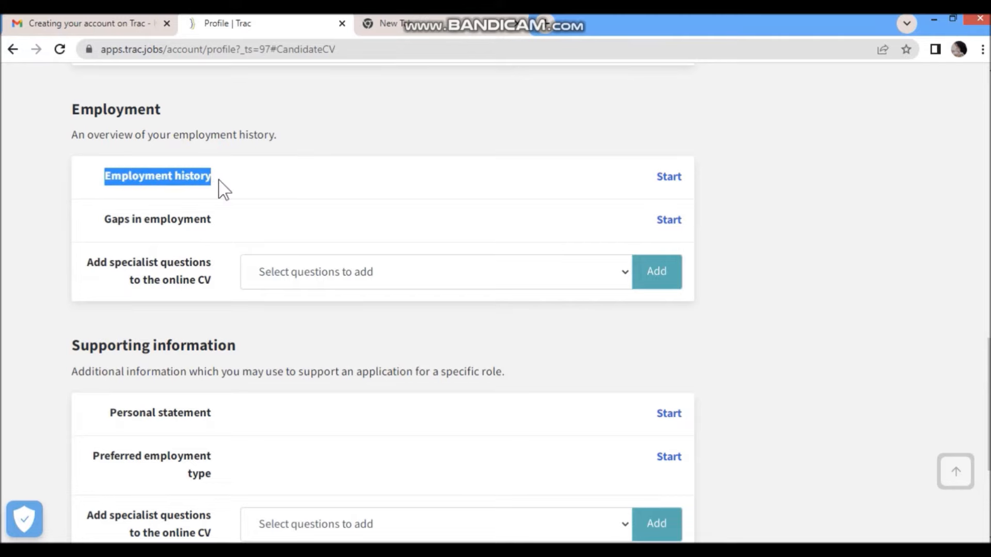
pyautogui.click(669, 177)
pyautogui.write('Benazir Bhutto Hospital and Holy Family Hospital, Rawalpindi, Pakistan')
pyautogui.moveTo(165, 188); pyautogui.dragTo(513, 188)
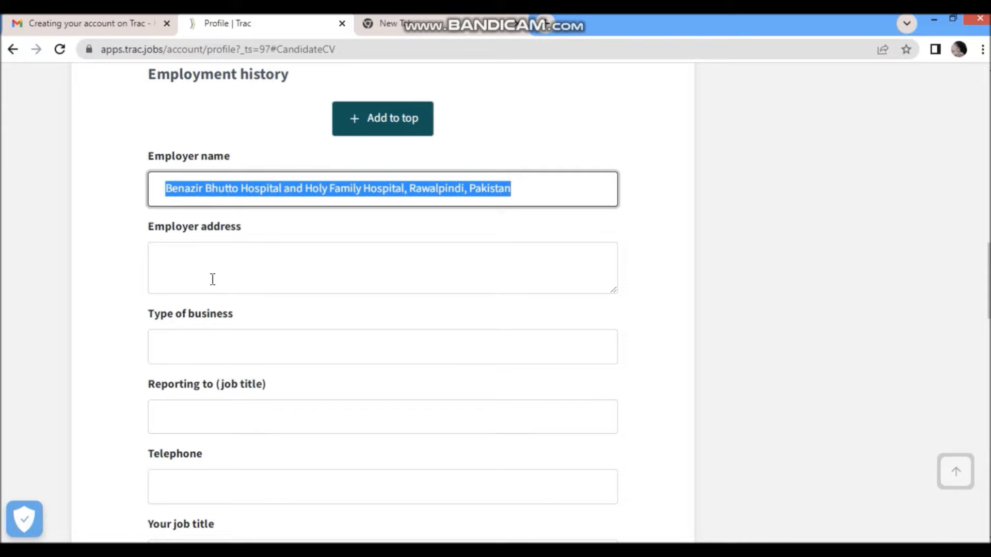
# Fill in the employer's postal address and set the type of business to Medical.
pyautogui.click(187, 277)
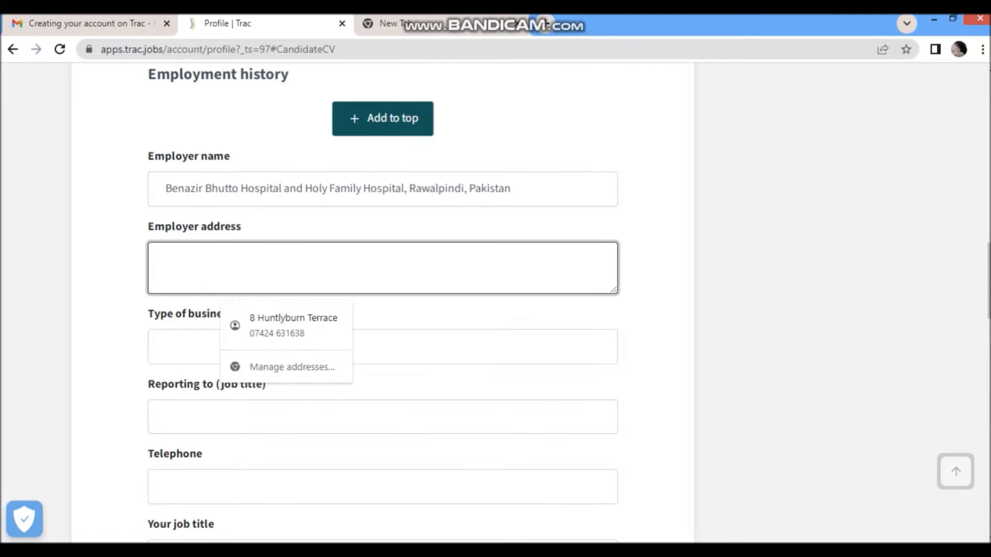
pyautogui.click(759, 553)
pyautogui.click(265, 280)
pyautogui.write('Medical superintendent, Benazir Bhutto Hospital Rawalpindi, Rawalpindi,46300 Medical Superintendent Holy Family Hospital Rawalpindi Punjab, Pakistan')
pyautogui.click(186, 343)
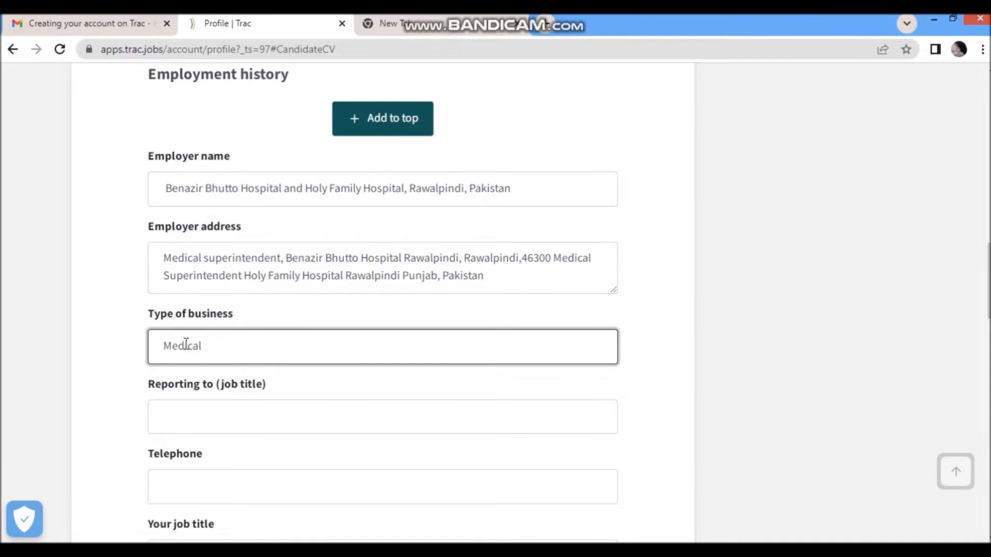
pyautogui.write('Medical')
pyautogui.click(129, 391)
# Enter Clinical Supervisor and consultant as the job title of the person reported to.
pyautogui.click(256, 411)
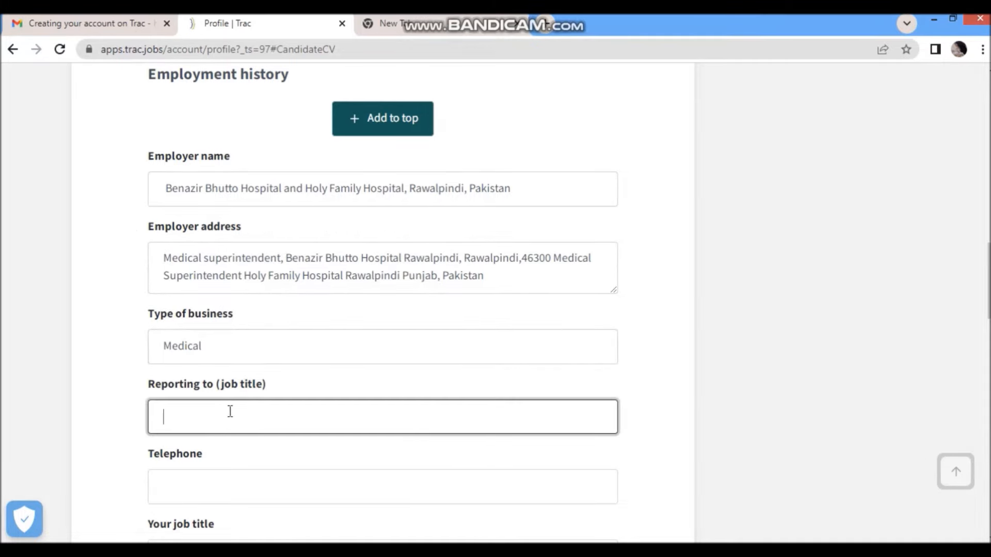
pyautogui.click(830, 540)
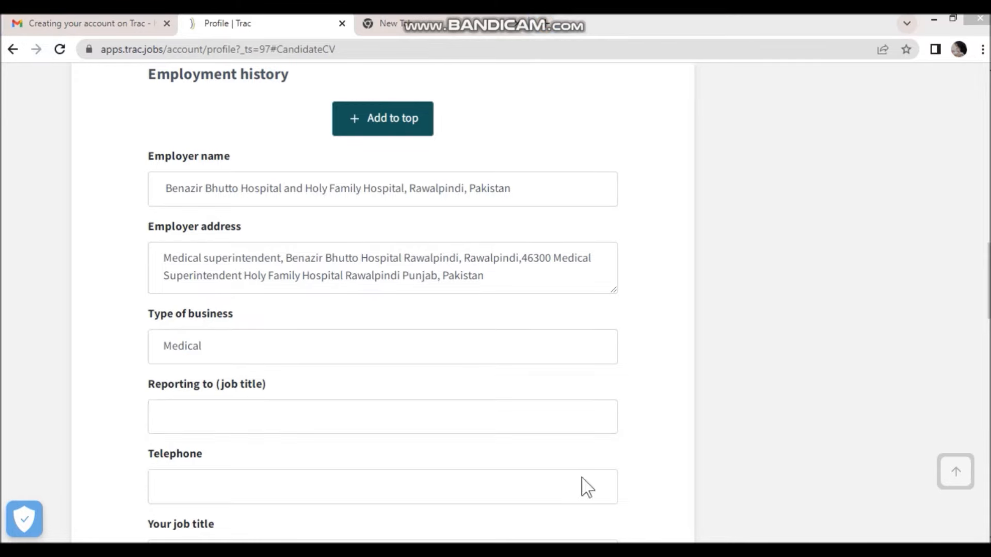
pyautogui.click(222, 413)
pyautogui.write('Clinical Supervisor and consultant')
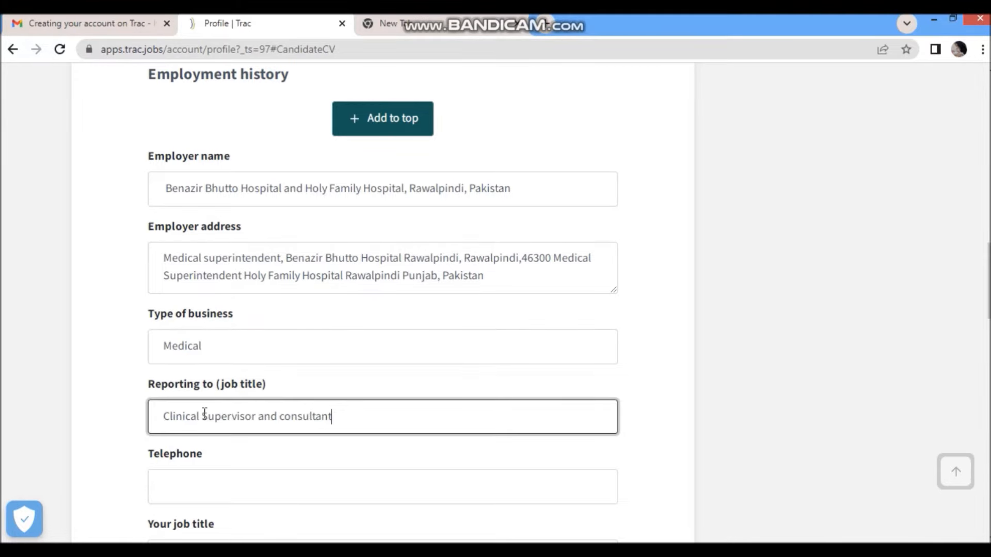
pyautogui.moveTo(165, 419); pyautogui.dragTo(350, 427)
pyautogui.click(356, 418)
pyautogui.click(635, 411)
pyautogui.scroll(-3, 178, 338)
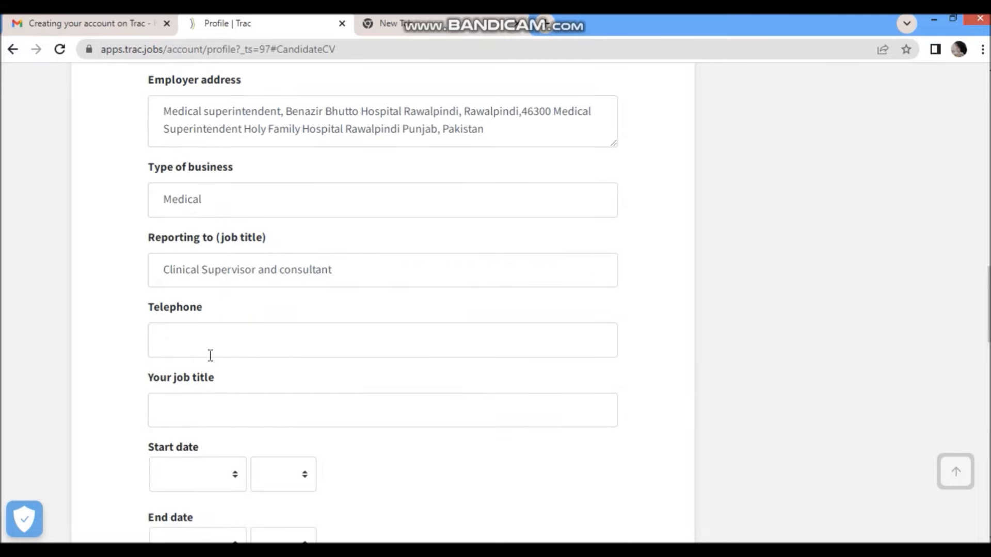
# Enter House officer (FY1 equivalent) as the job title held with this employer.
pyautogui.moveTo(148, 387); pyautogui.dragTo(221, 396)
pyautogui.click(195, 409)
pyautogui.write('House officer (FY1 equivalent)')
pyautogui.scroll(-3, 166, 392)
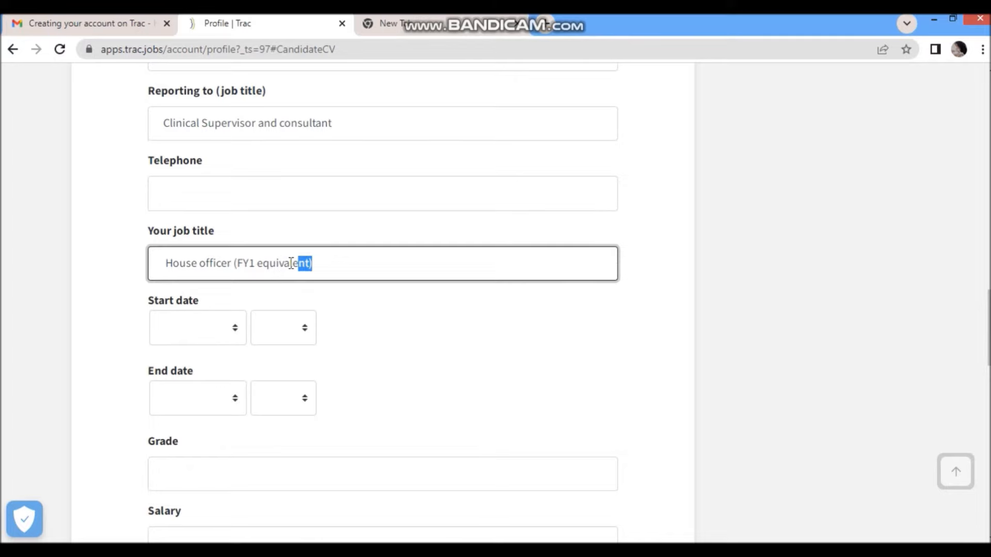
pyautogui.moveTo(295, 264); pyautogui.dragTo(239, 262)
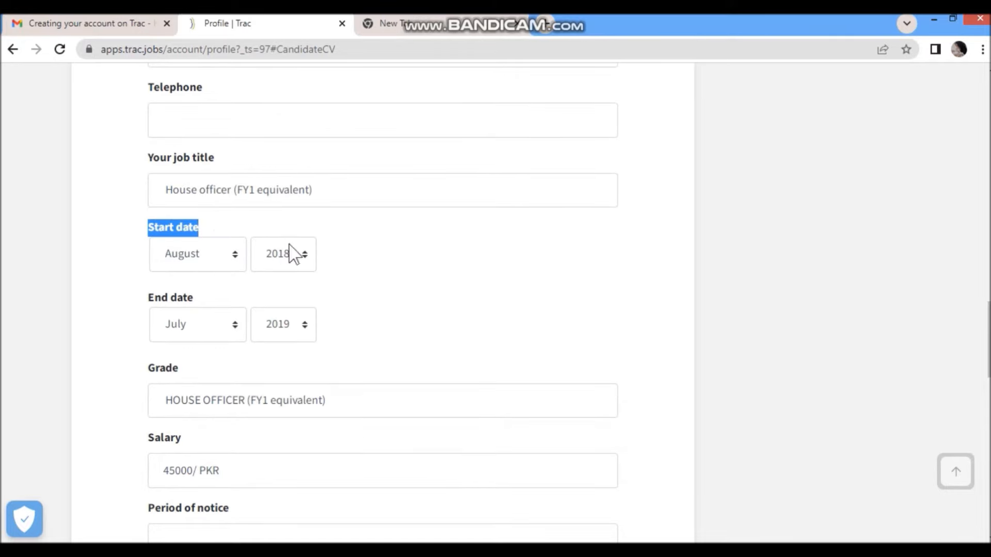
# Fill in start date August 2018, end date July 2019, grade HOUSE OFFICER (FY1 equivalent) and salary 45000/ PKR.
pyautogui.moveTo(147, 367); pyautogui.dragTo(165, 467)
pyautogui.click(220, 470)
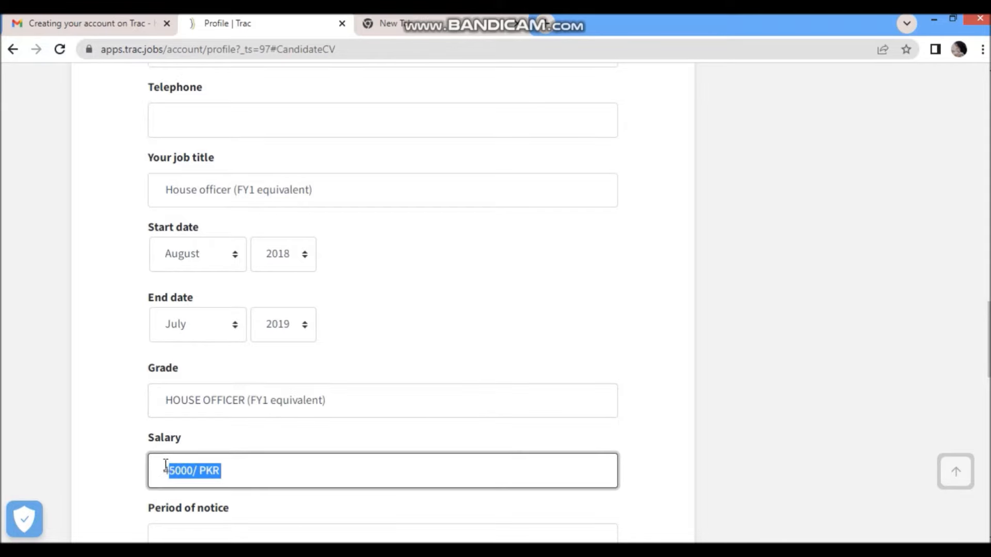
pyautogui.click(127, 492)
pyautogui.scroll(-4, 115, 489)
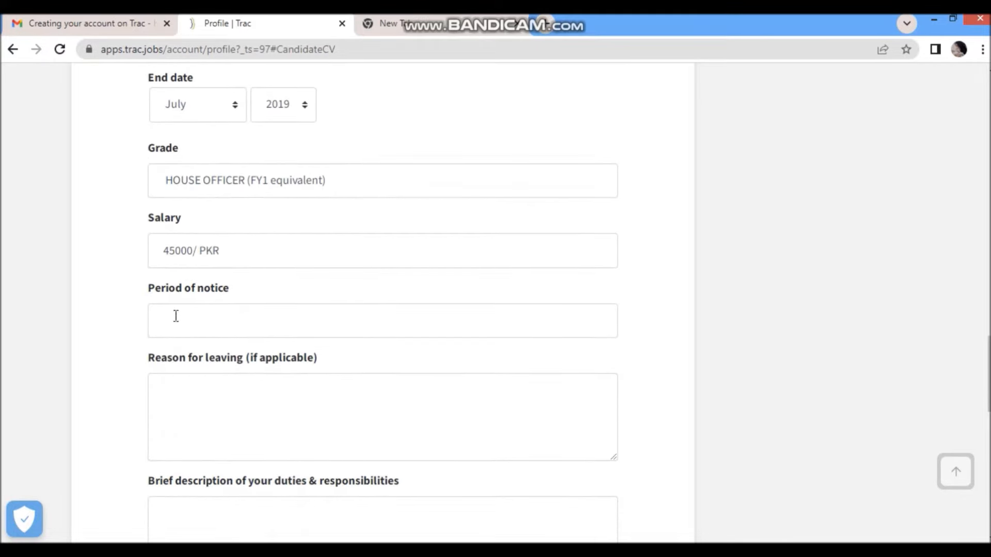
# Enter Completion of one year contract as the reason for leaving the house officer job.
pyautogui.moveTo(153, 296); pyautogui.dragTo(232, 296)
pyautogui.click(266, 325)
pyautogui.click(127, 405)
pyautogui.scroll(-3, 208, 398)
pyautogui.click(195, 231)
pyautogui.write('Completion of one year contract')
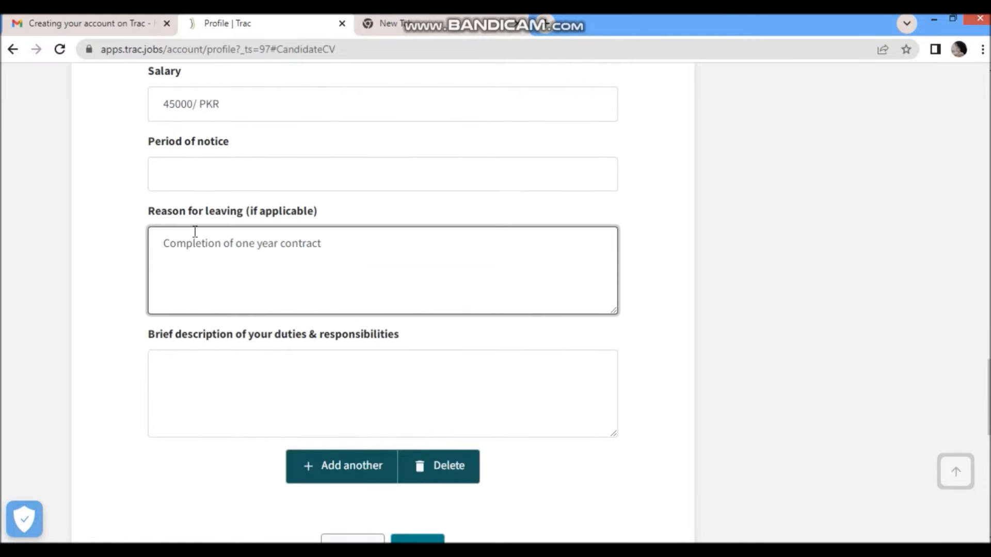
pyautogui.moveTo(340, 251); pyautogui.dragTo(163, 244)
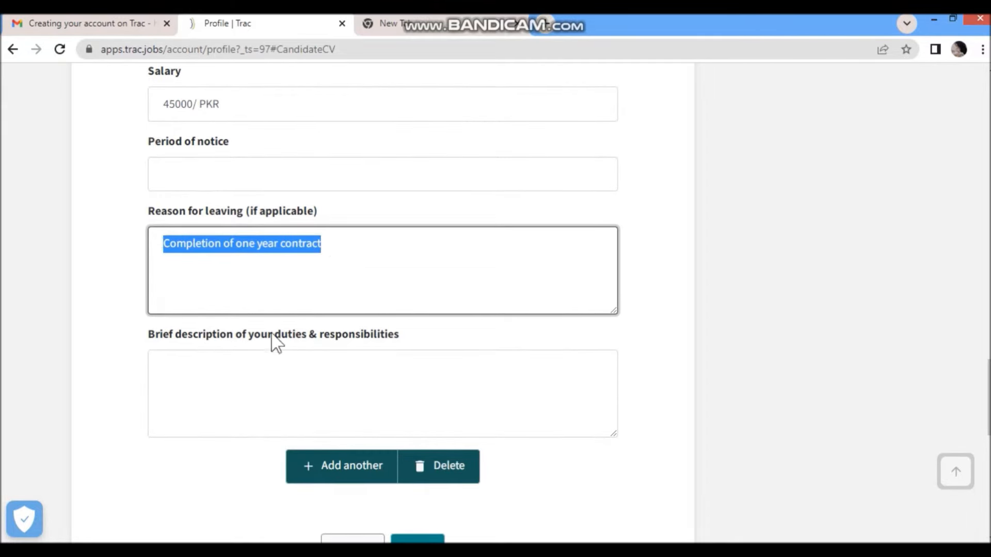
# Paste the house officer duties and responsibilities text into the brief description and save the employment history.
pyautogui.click(211, 386)
pyautogui.hotkey('ctrl', 'v')
pyautogui.scroll(10, 217, 379)
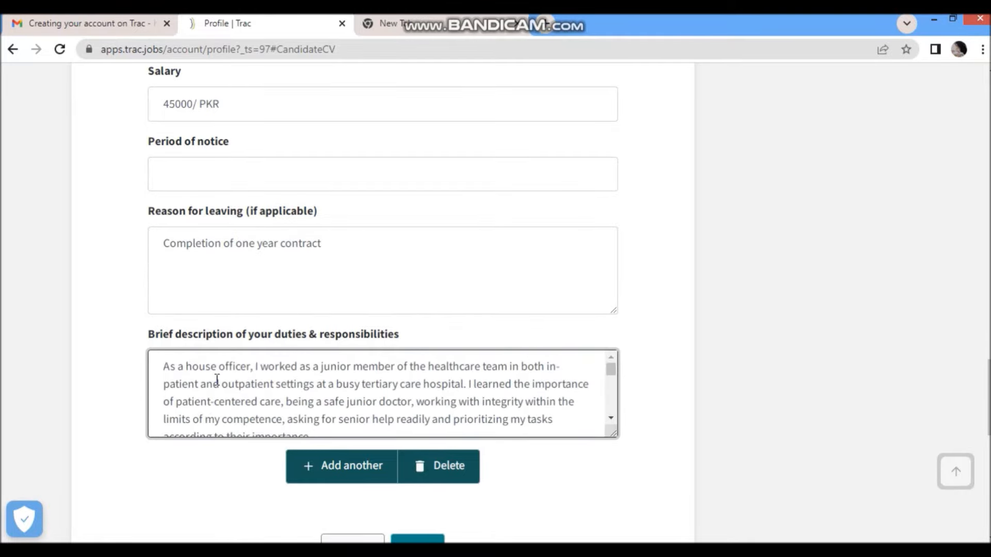
pyautogui.scroll(-3, 217, 379)
pyautogui.scroll(6, 217, 380)
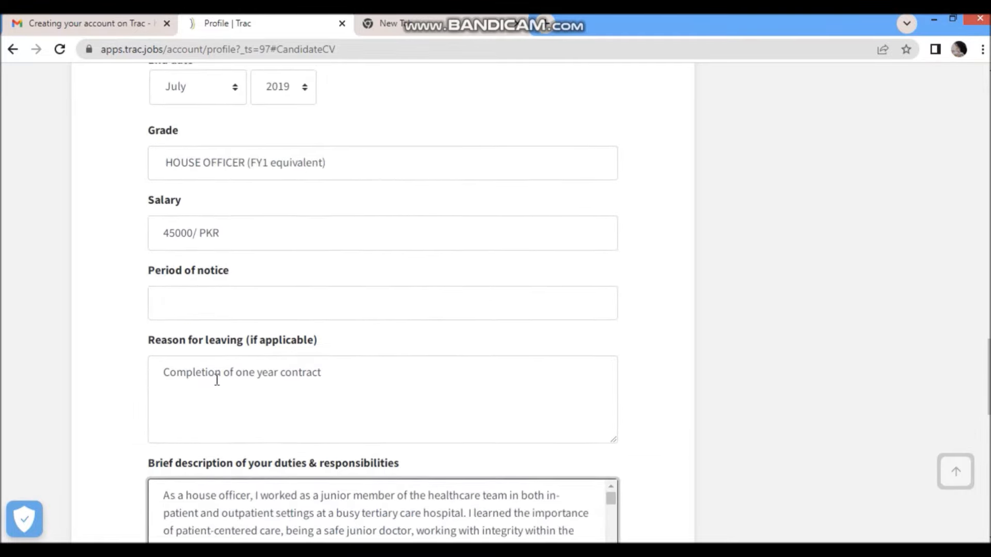
pyautogui.scroll(-4, 106, 402)
pyautogui.scroll(-3, 203, 313)
pyautogui.scroll(-5, 203, 313)
pyautogui.click(418, 480)
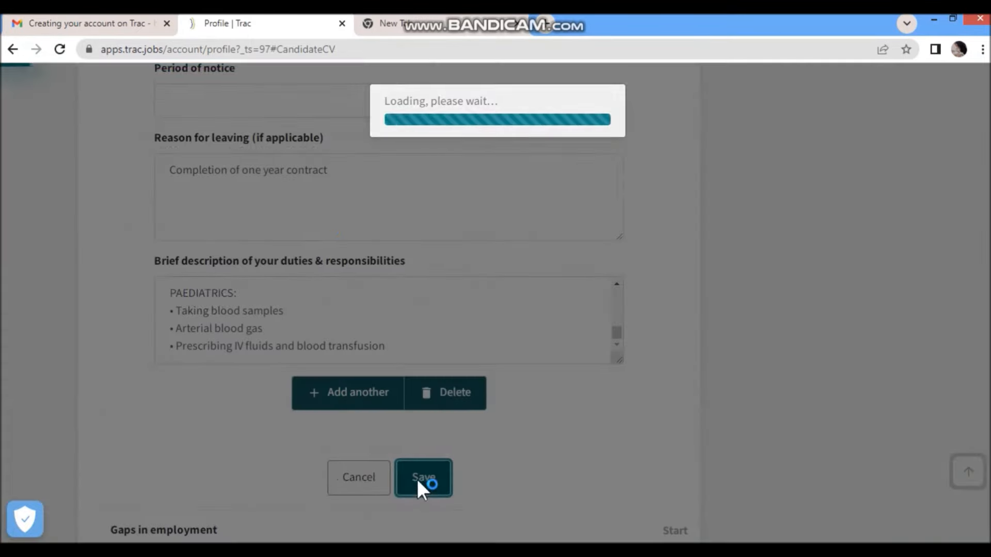
# Expand the saved employment history and review the house officer entry's employer details, job titles, dates and grade.
pyautogui.scroll(5, 237, 183)
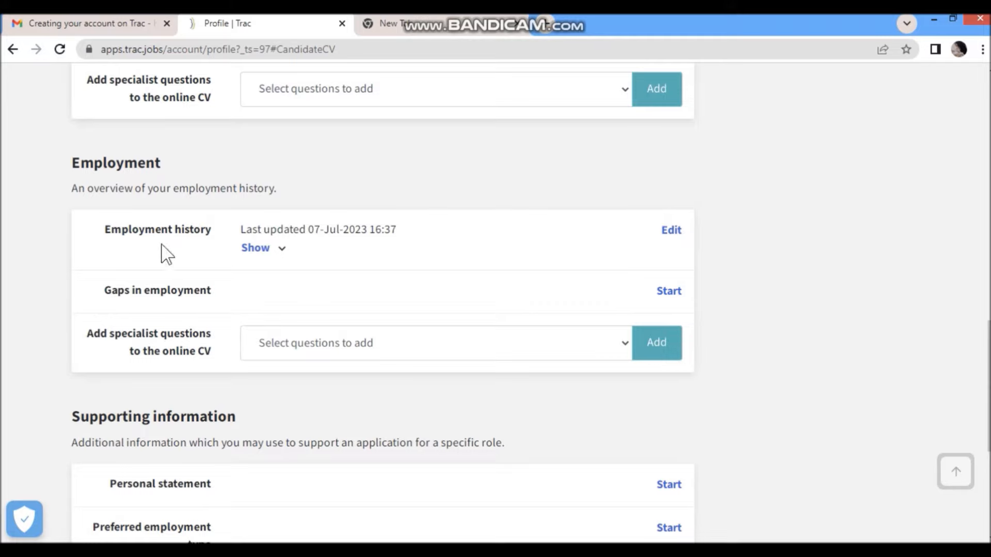
pyautogui.click(270, 253)
pyautogui.scroll(-3, 279, 269)
pyautogui.moveTo(243, 122); pyautogui.dragTo(361, 140)
pyautogui.moveTo(244, 164); pyautogui.dragTo(364, 169)
pyautogui.moveTo(247, 228); pyautogui.dragTo(314, 233)
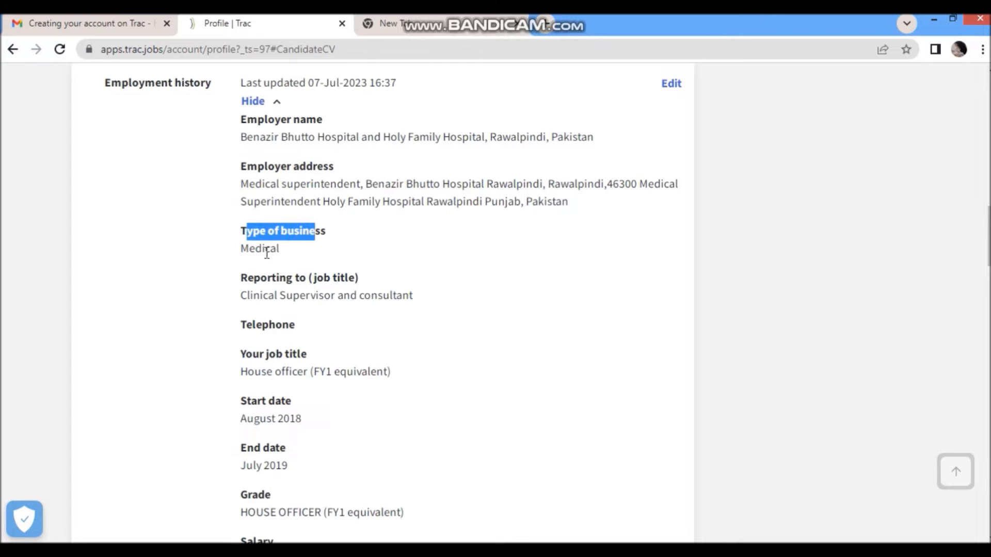
pyautogui.click(272, 255)
pyautogui.scroll(-3, 239, 284)
pyautogui.moveTo(248, 147); pyautogui.dragTo(404, 149)
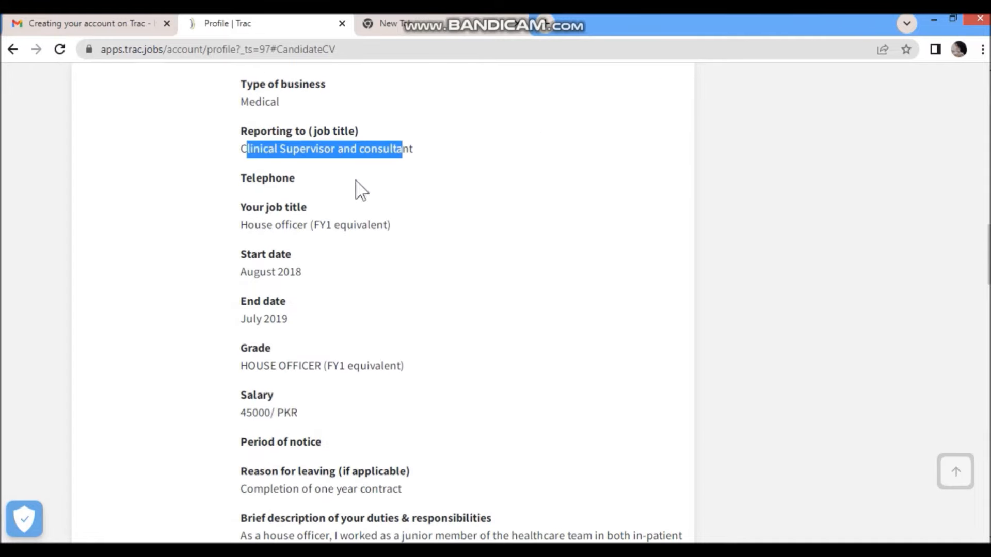
pyautogui.moveTo(241, 225); pyautogui.dragTo(391, 226)
pyautogui.scroll(-5, 323, 294)
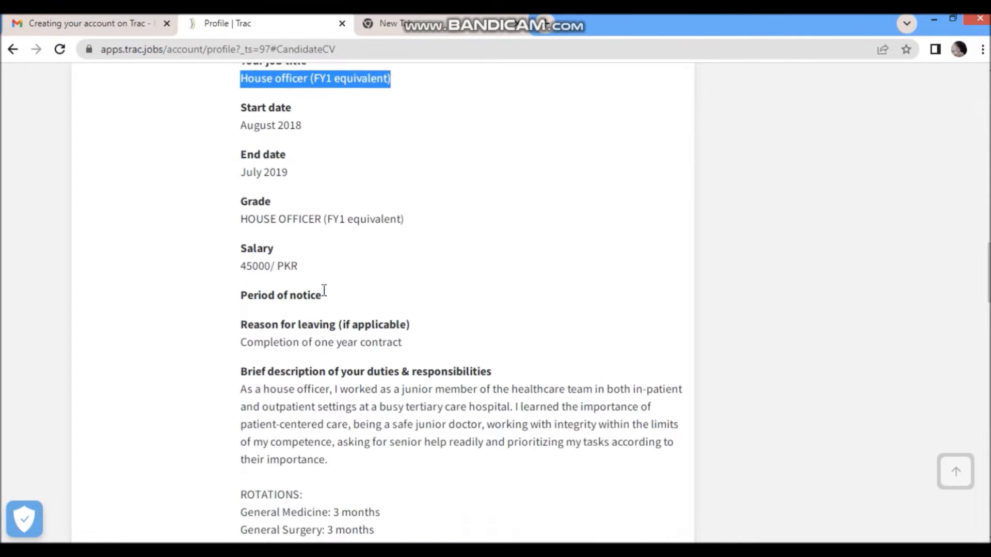
pyautogui.moveTo(240, 225); pyautogui.dragTo(494, 233)
# Review the introduction, rotations list and general duties in the house officer job description.
pyautogui.scroll(-2, 387, 277)
pyautogui.moveTo(246, 174); pyautogui.dragTo(354, 255)
pyautogui.scroll(-2, 249, 215)
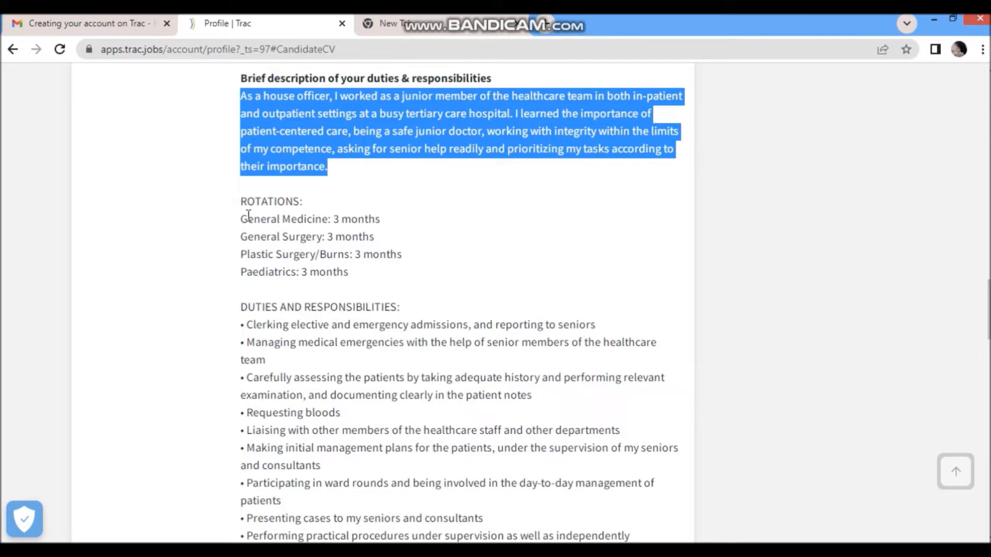
pyautogui.moveTo(239, 202); pyautogui.dragTo(374, 281)
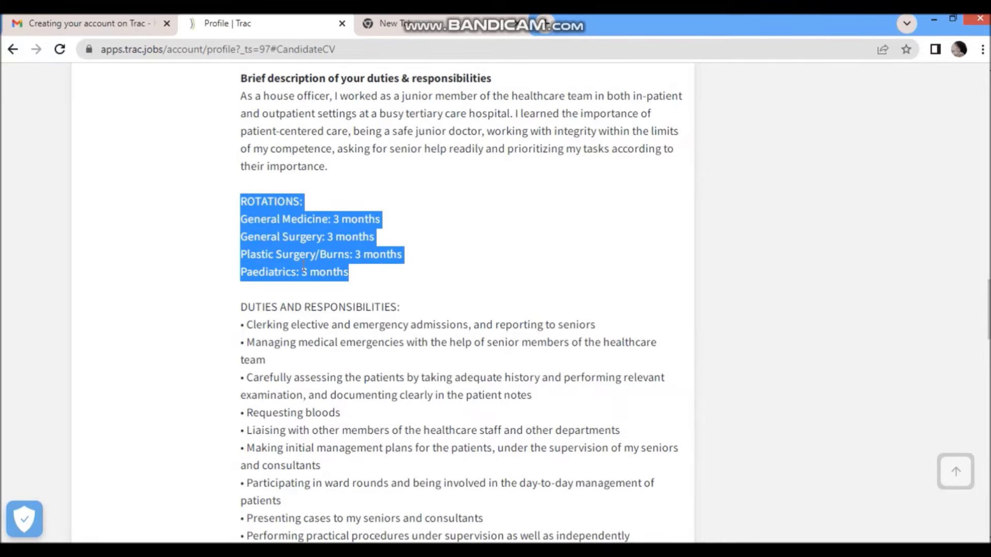
pyautogui.scroll(-4, 227, 284)
pyautogui.moveTo(241, 160); pyautogui.dragTo(401, 164)
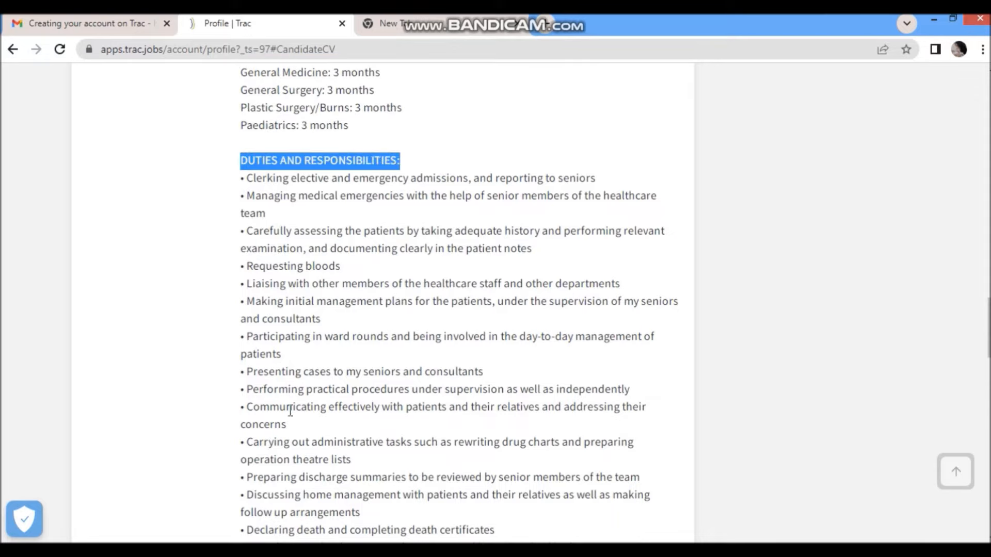
pyautogui.moveTo(258, 200); pyautogui.dragTo(375, 389)
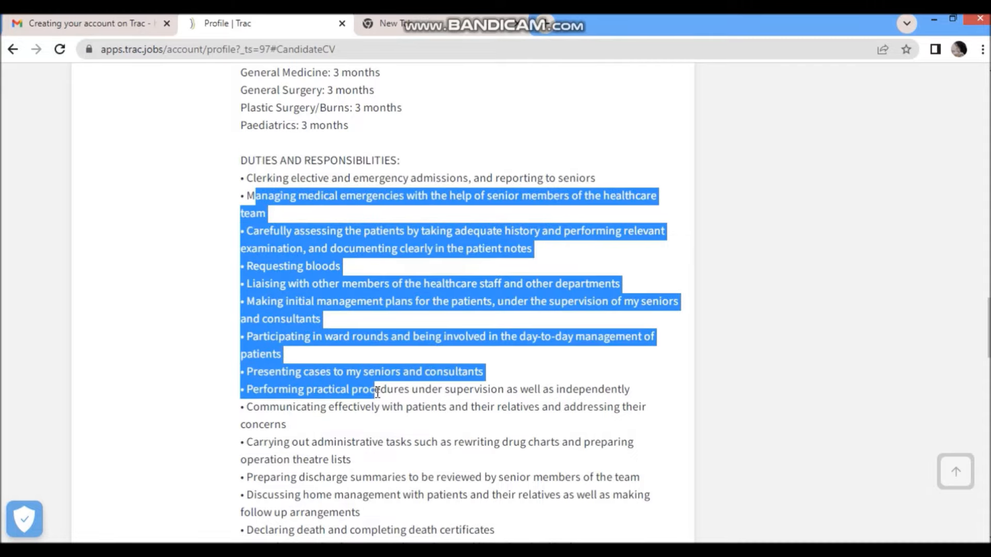
pyautogui.scroll(-3, 374, 384)
pyautogui.click(349, 341)
pyautogui.scroll(-3, 314, 347)
pyautogui.scroll(7, 307, 323)
pyautogui.moveTo(241, 234); pyautogui.dragTo(399, 234)
# Review the procedures and special tasks listed for the medicine, surgery, plastic/burn surgery and paediatrics rotations.
pyautogui.scroll(-1, 336, 372)
pyautogui.scroll(-4, 336, 372)
pyautogui.click(245, 394)
pyautogui.moveTo(241, 397); pyautogui.dragTo(671, 396)
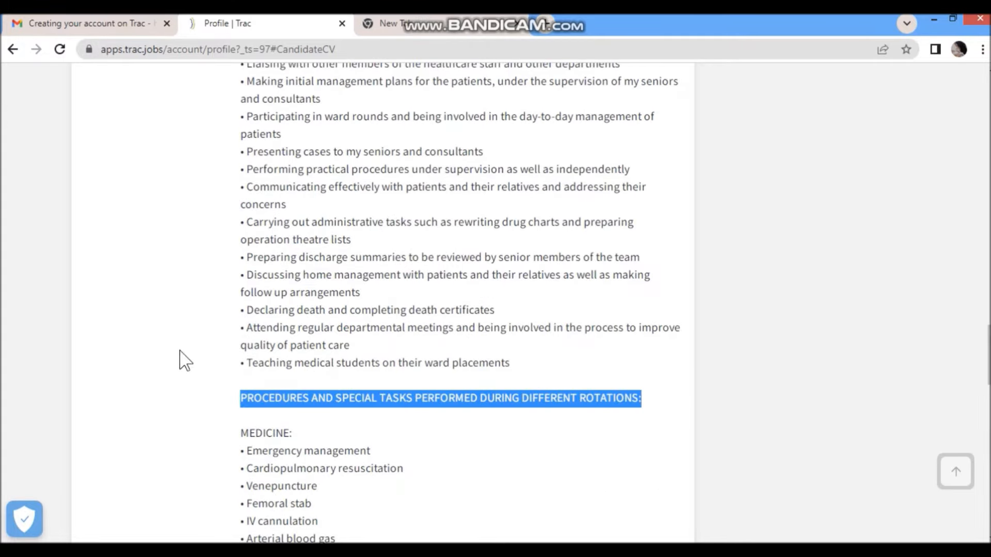
pyautogui.scroll(-4, 195, 361)
pyautogui.moveTo(251, 210); pyautogui.dragTo(411, 431)
pyautogui.scroll(-3, 265, 367)
pyautogui.moveTo(243, 316); pyautogui.dragTo(303, 478)
pyautogui.scroll(-4, 249, 324)
pyautogui.moveTo(238, 284)
pyautogui.mouseDown()
pyautogui.moveTo(334, 336)
pyautogui.moveTo(599, 407)
pyautogui.mouseUp()
pyautogui.moveTo(242, 428)
pyautogui.mouseDown()
pyautogui.moveTo(460, 471)
pyautogui.moveTo(462, 483)
pyautogui.mouseUp()
pyautogui.scroll(-3, 227, 256)
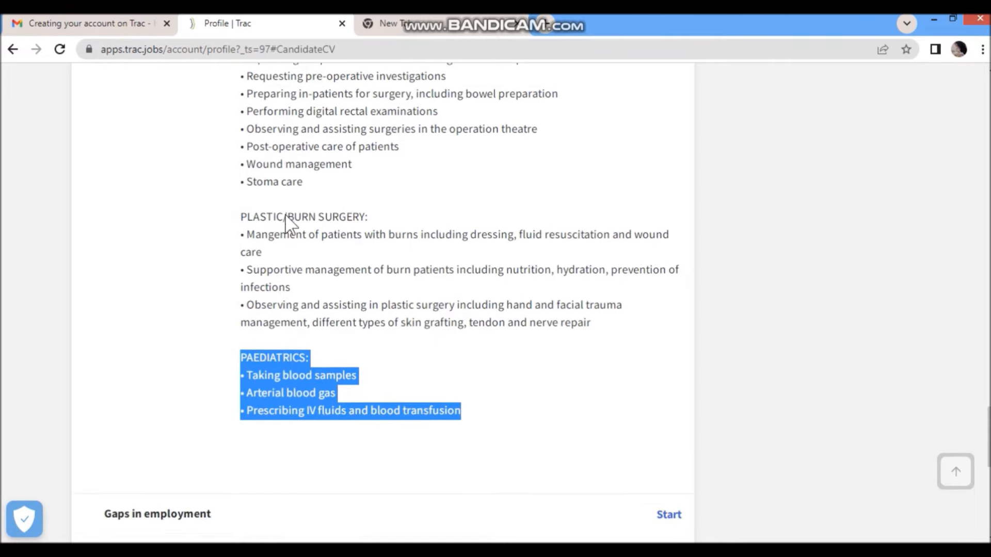
pyautogui.scroll(1, 184, 303)
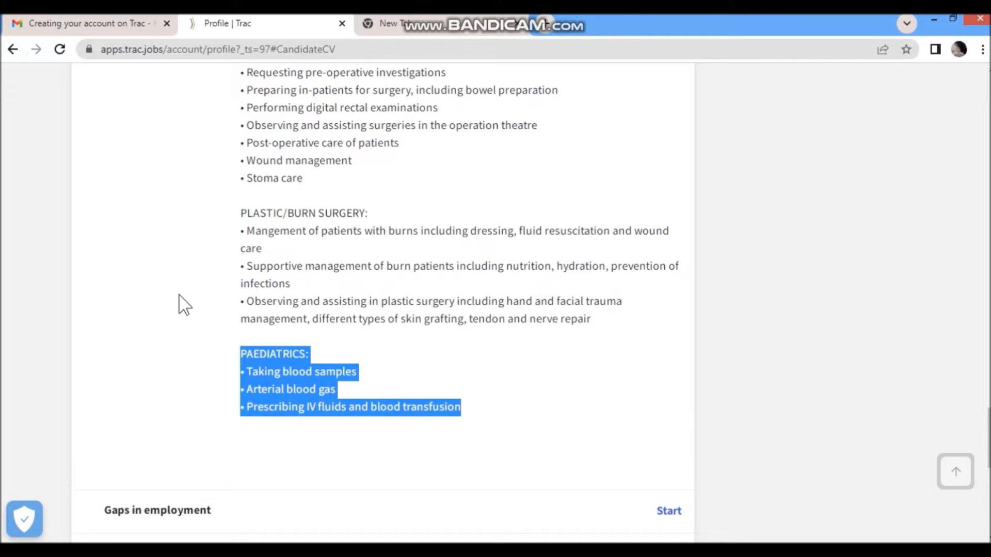
# Add a new employment entry above the existing one with employer name District Head Quarter Hospital, Mianwali, Pakistan.
pyautogui.click(184, 304)
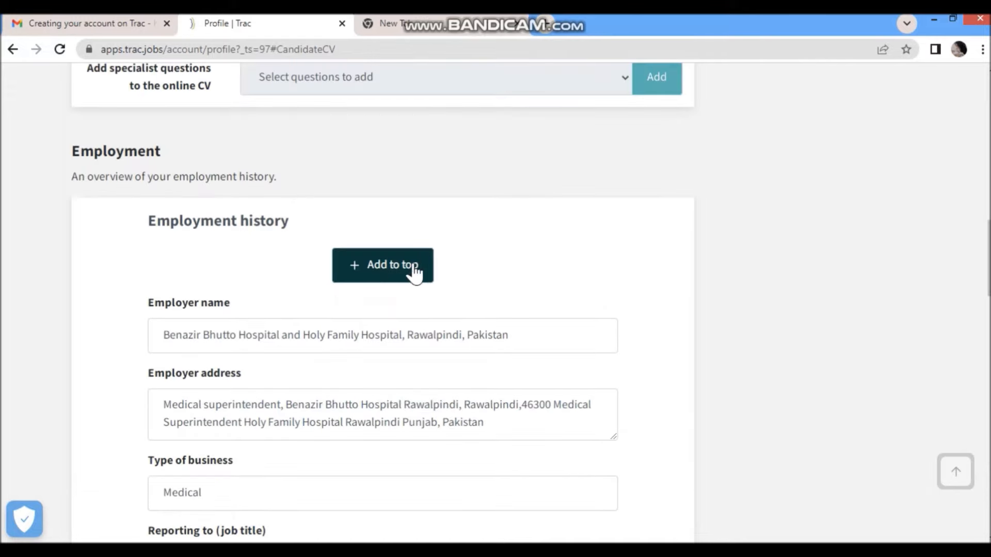
pyautogui.click(411, 272)
pyautogui.click(278, 336)
pyautogui.write('District Head Quarter Hospital, Mianwali, Pakistan')
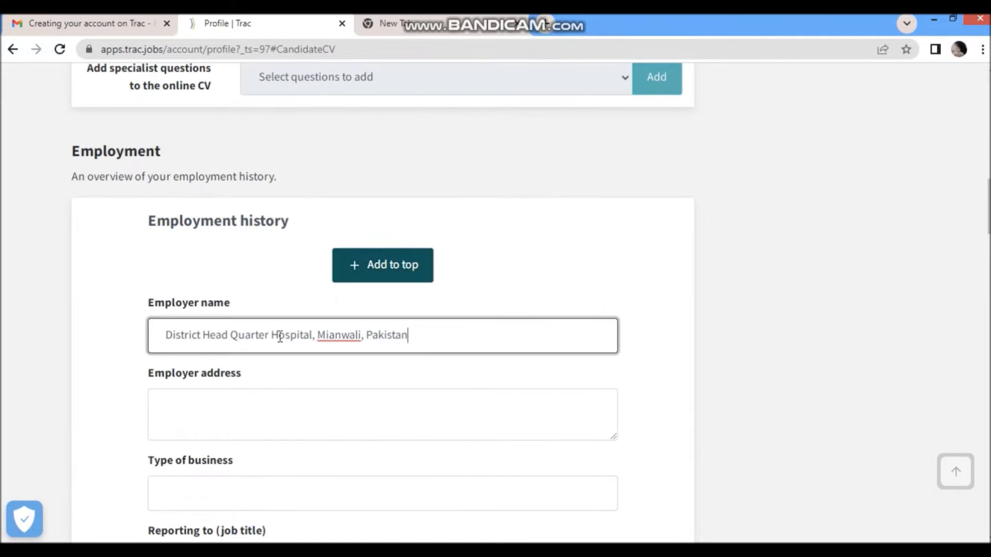
pyautogui.moveTo(167, 338); pyautogui.dragTo(409, 347)
# Fill in the new employer's postal address and enter Medical as its type of business.
pyautogui.click(269, 422)
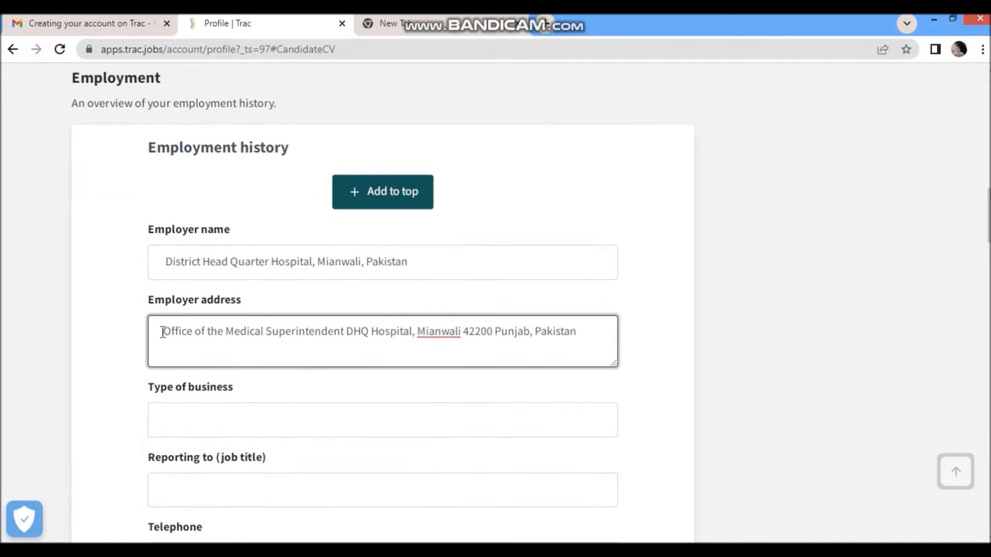
pyautogui.moveTo(162, 332); pyautogui.dragTo(588, 338)
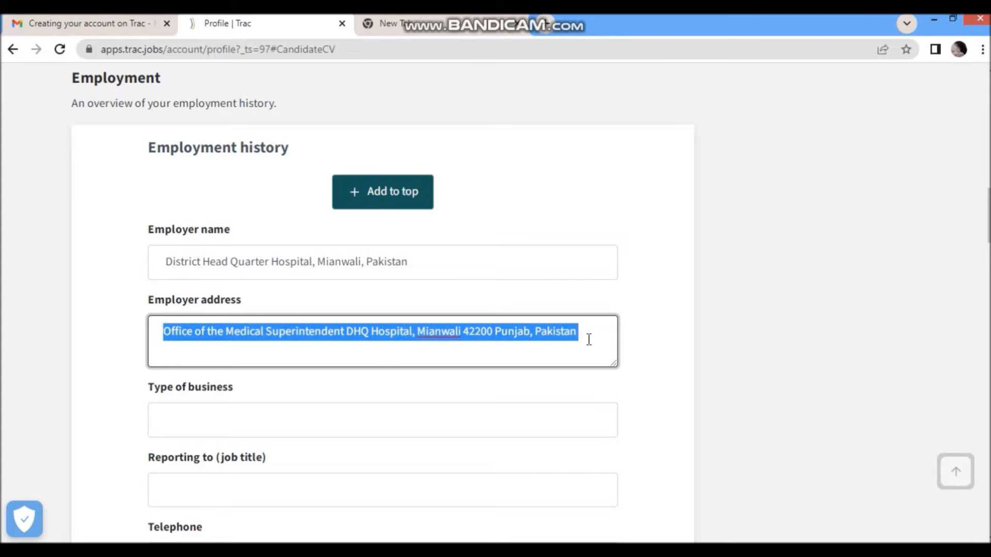
pyautogui.scroll(-3, 566, 343)
pyautogui.click(233, 279)
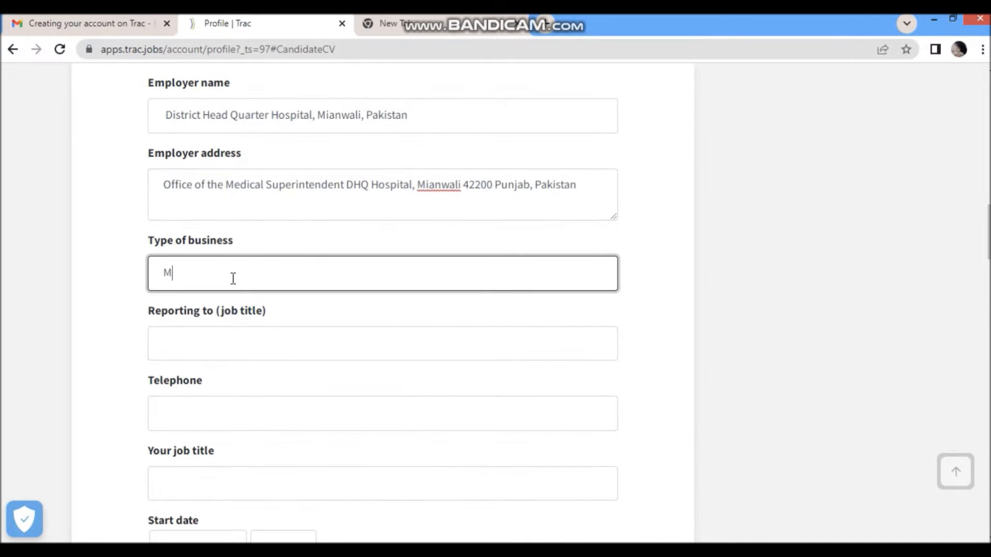
# Enter Medical Superintendent and clinical supervisor as the job title reported to, and look over the entry's remaining fields.
pyautogui.click(228, 335)
pyautogui.write('Medical Superintendent and clinical supervisor')
pyautogui.moveTo(172, 343); pyautogui.dragTo(401, 342)
pyautogui.scroll(-3, 331, 336)
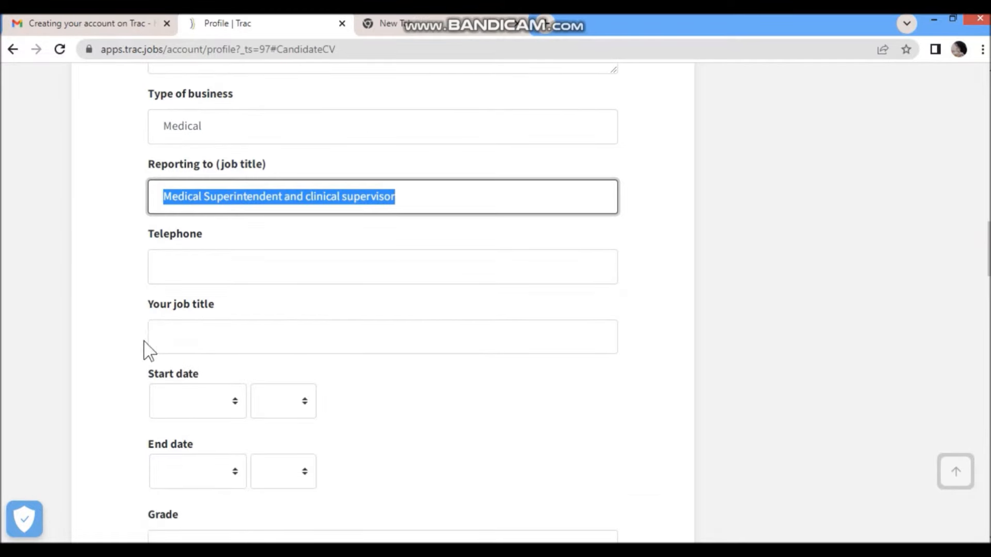
pyautogui.scroll(-12, 140, 353)
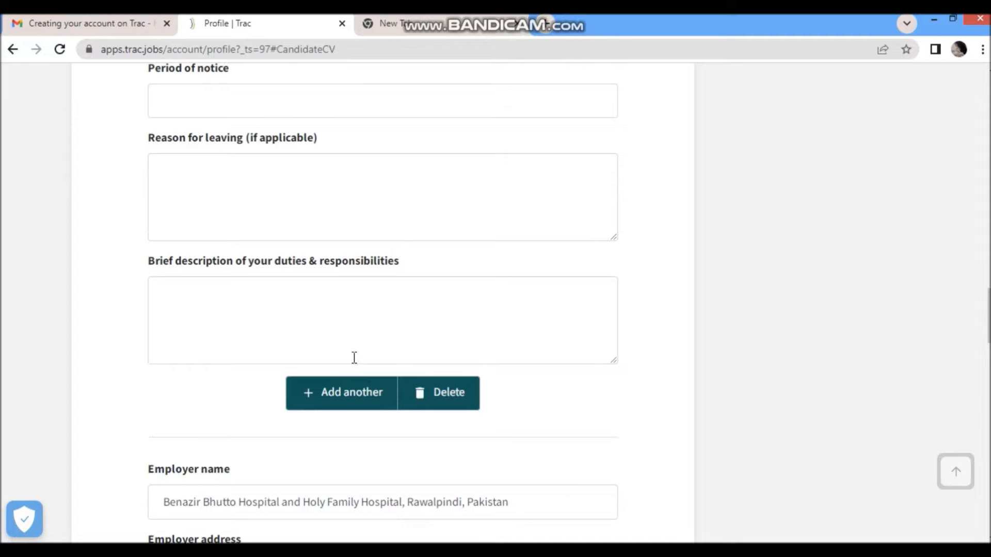
pyautogui.scroll(10, 350, 353)
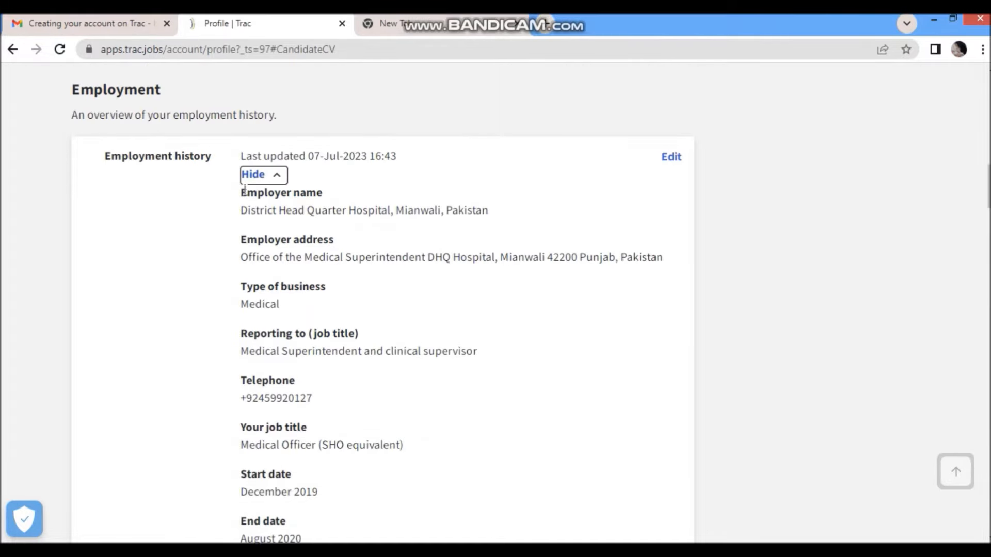
# Review the employer name, address, type of business and reporting title in the saved District Head Quarter Hospital entry.
pyautogui.moveTo(246, 192); pyautogui.dragTo(323, 193)
pyautogui.moveTo(247, 210); pyautogui.dragTo(505, 212)
pyautogui.moveTo(241, 258); pyautogui.dragTo(551, 309)
pyautogui.scroll(-1, 246, 232)
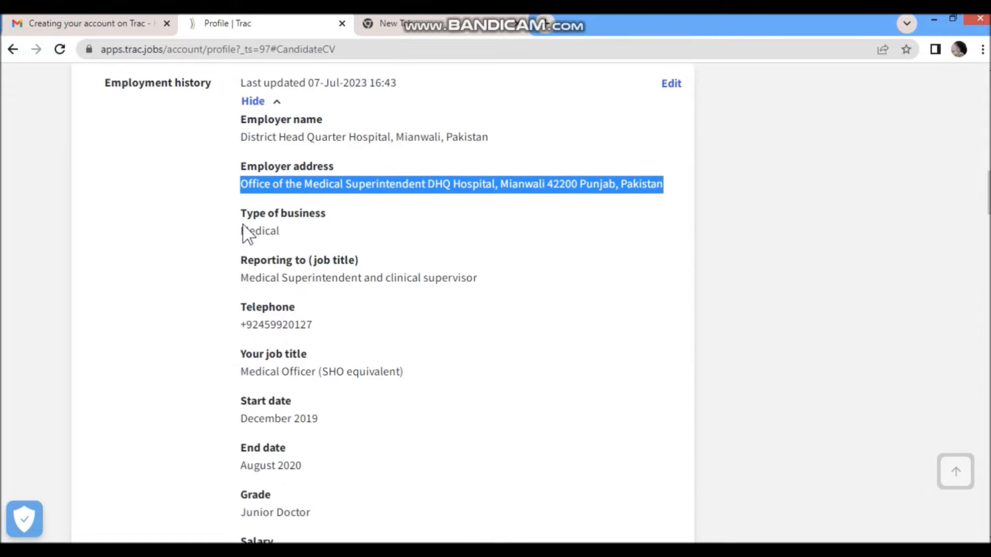
pyautogui.moveTo(241, 233); pyautogui.dragTo(293, 235)
pyautogui.moveTo(241, 277); pyautogui.dragTo(491, 294)
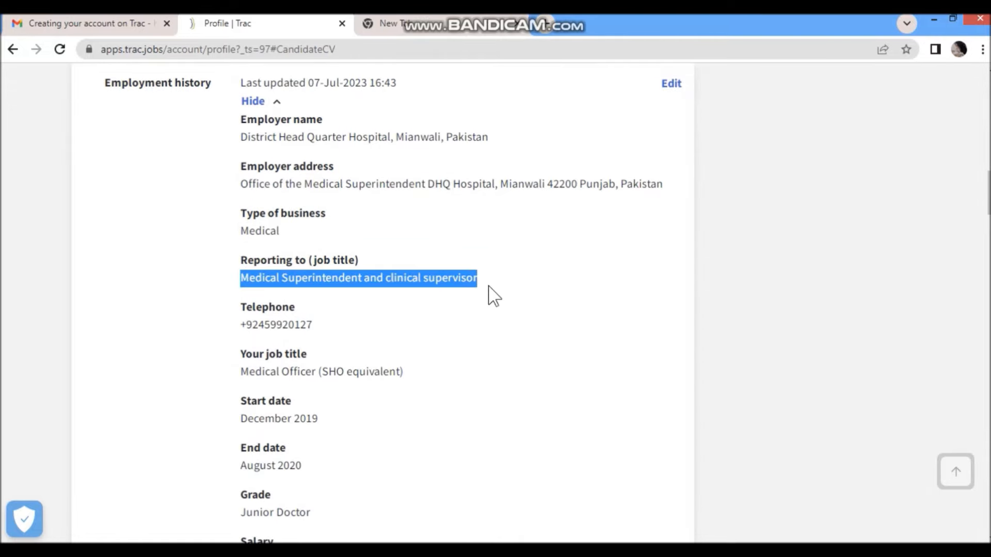
pyautogui.scroll(-1, 393, 321)
pyautogui.scroll(-2, 390, 320)
pyautogui.click(243, 207)
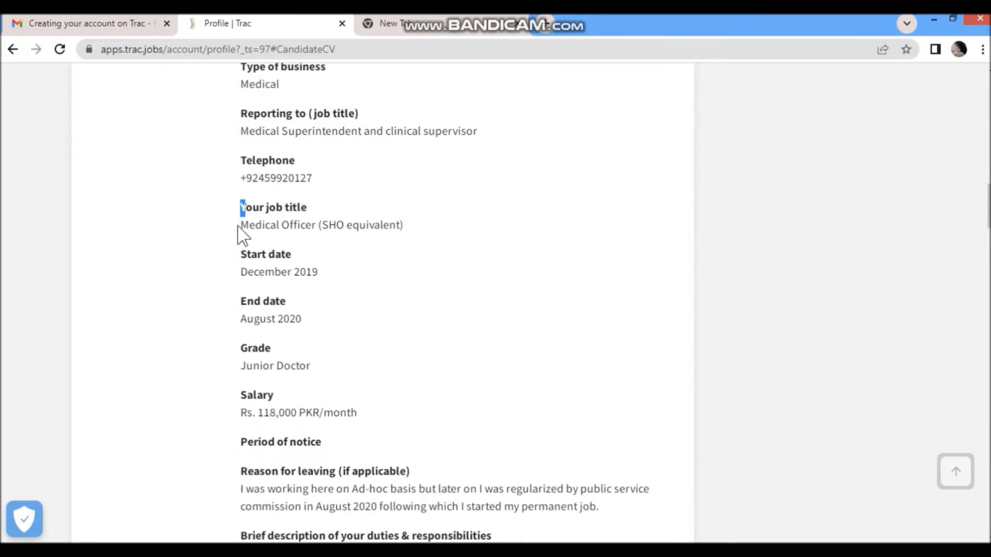
# Review the job title, employment dates, grade, salary and reason for leaving in the Medical Officer entry.
pyautogui.moveTo(243, 226); pyautogui.dragTo(413, 239)
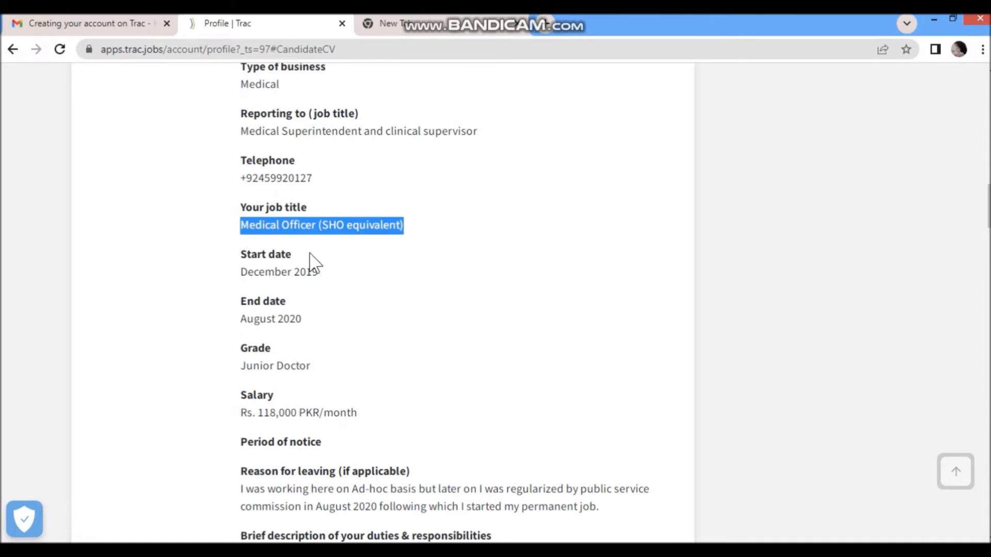
pyautogui.moveTo(241, 272); pyautogui.dragTo(281, 274)
pyautogui.moveTo(242, 322); pyautogui.dragTo(287, 322)
pyautogui.scroll(-3, 228, 265)
pyautogui.moveTo(253, 204); pyautogui.dragTo(286, 227)
pyautogui.moveTo(246, 267); pyautogui.dragTo(322, 298)
pyautogui.moveTo(241, 324); pyautogui.dragTo(331, 328)
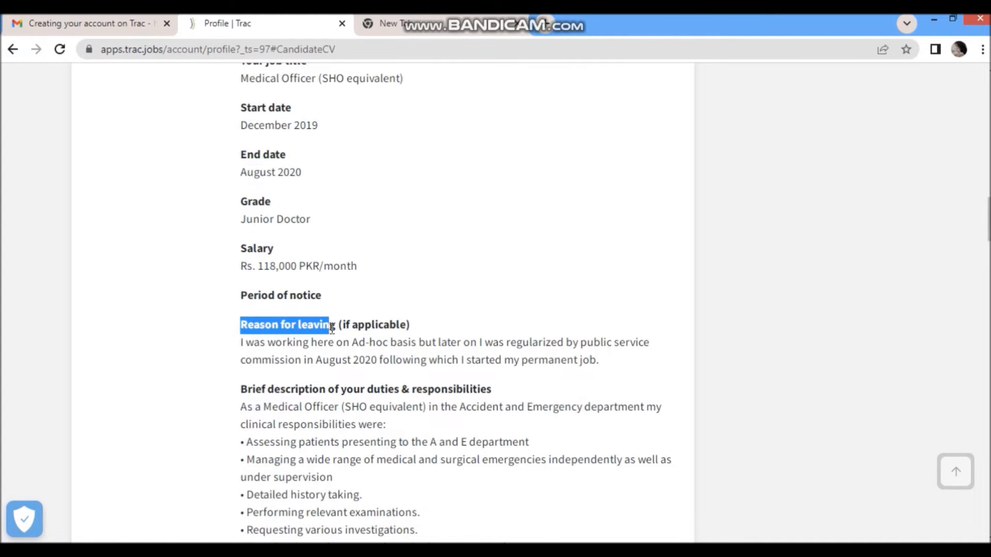
pyautogui.moveTo(241, 343); pyautogui.dragTo(652, 369)
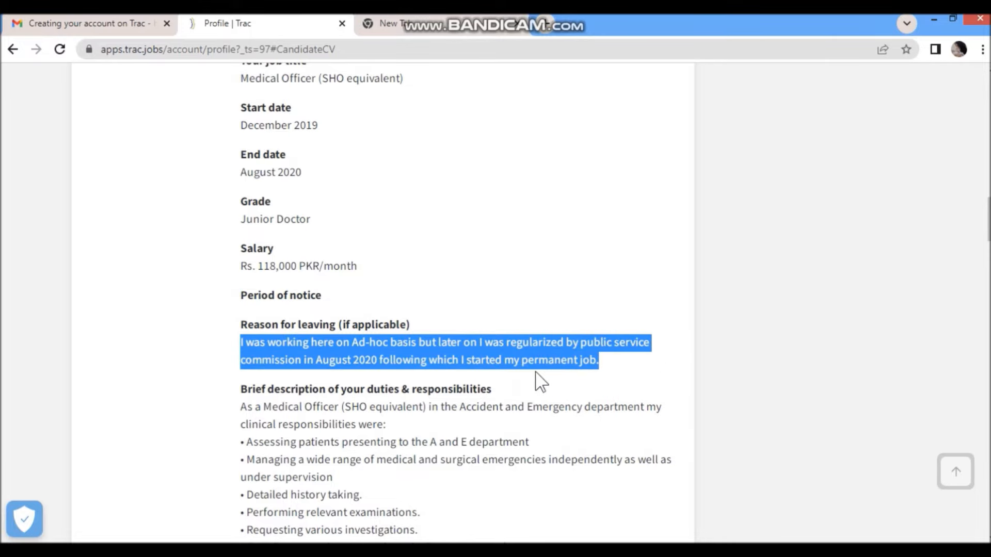
# Read through the clinical responsibilities and closing paragraph in the Medical Officer job description.
pyautogui.scroll(-4, 216, 365)
pyautogui.click(243, 189)
pyautogui.moveTo(243, 188); pyautogui.dragTo(427, 207)
pyautogui.moveTo(250, 224); pyautogui.dragTo(336, 260)
pyautogui.click(247, 295)
pyautogui.moveTo(247, 295); pyautogui.dragTo(350, 295)
pyautogui.moveTo(259, 347); pyautogui.dragTo(402, 347)
pyautogui.moveTo(279, 415); pyautogui.dragTo(404, 415)
pyautogui.moveTo(311, 451); pyautogui.dragTo(351, 451)
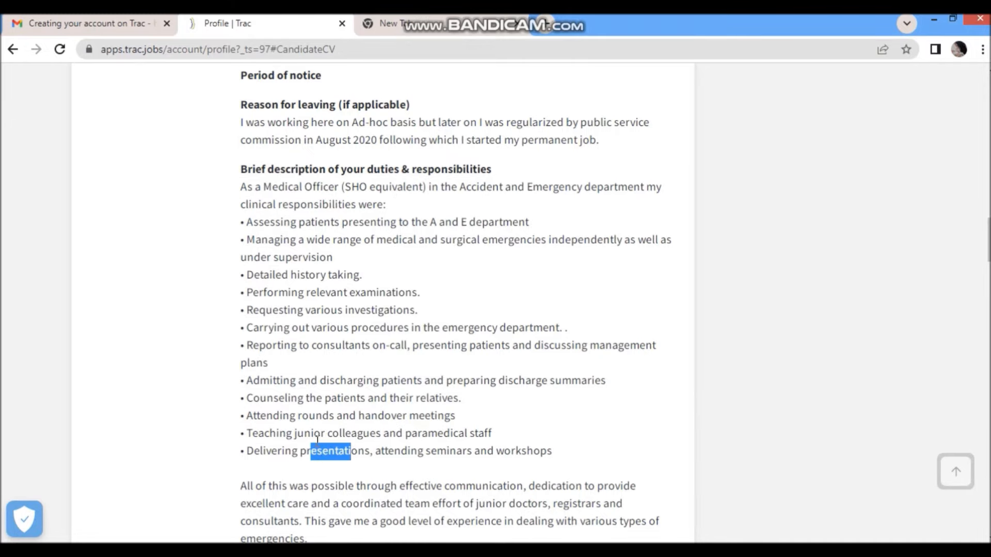
pyautogui.scroll(-2, 230, 343)
pyautogui.scroll(-1, 277, 342)
pyautogui.moveTo(244, 272); pyautogui.dragTo(338, 343)
pyautogui.scroll(4, 310, 310)
pyautogui.moveTo(243, 268); pyautogui.dragTo(407, 510)
pyautogui.click(179, 300)
pyautogui.scroll(15, 179, 301)
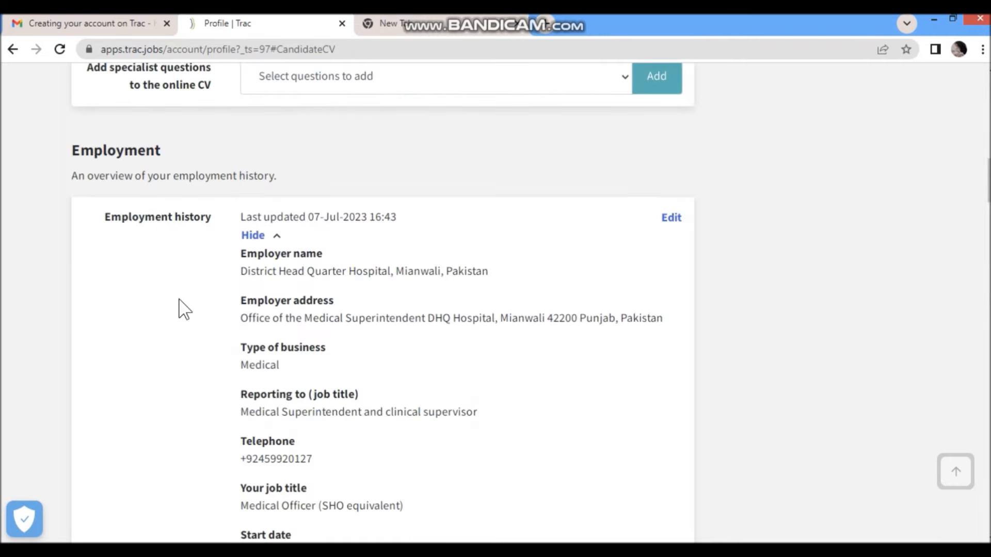
# Open the employment history for editing and add another blank entry at the top, ready for its employer name.
pyautogui.click(678, 223)
pyautogui.scroll(-3, 404, 129)
pyautogui.click(400, 129)
pyautogui.click(228, 190)
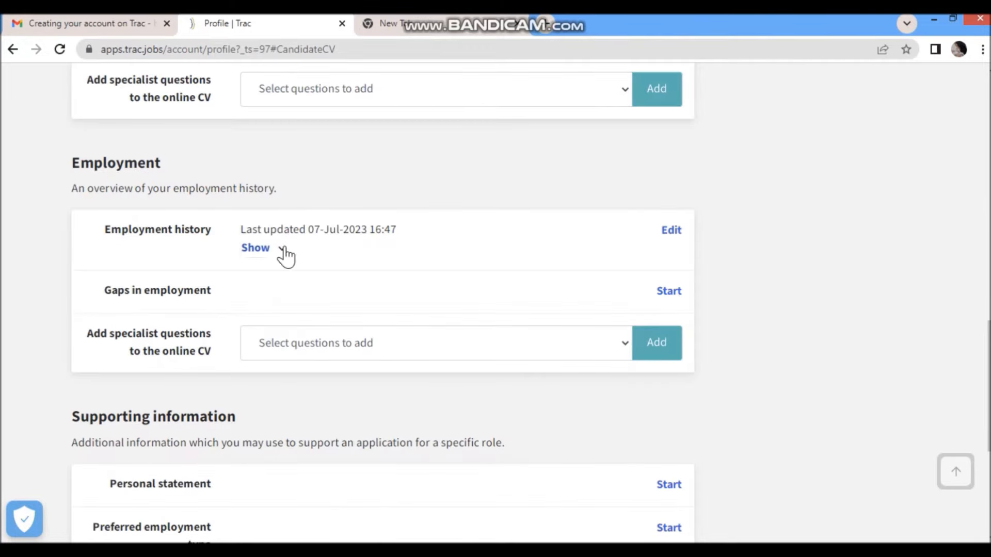
# Review the employer name, address, type of business and job title in the saved University Hospitals Birmingham NHS Foundation Trust entry.
pyautogui.click(282, 248)
pyautogui.scroll(-1, 333, 260)
pyautogui.scroll(-2, 333, 260)
pyautogui.moveTo(241, 137); pyautogui.dragTo(520, 138)
pyautogui.moveTo(240, 354); pyautogui.dragTo(321, 354)
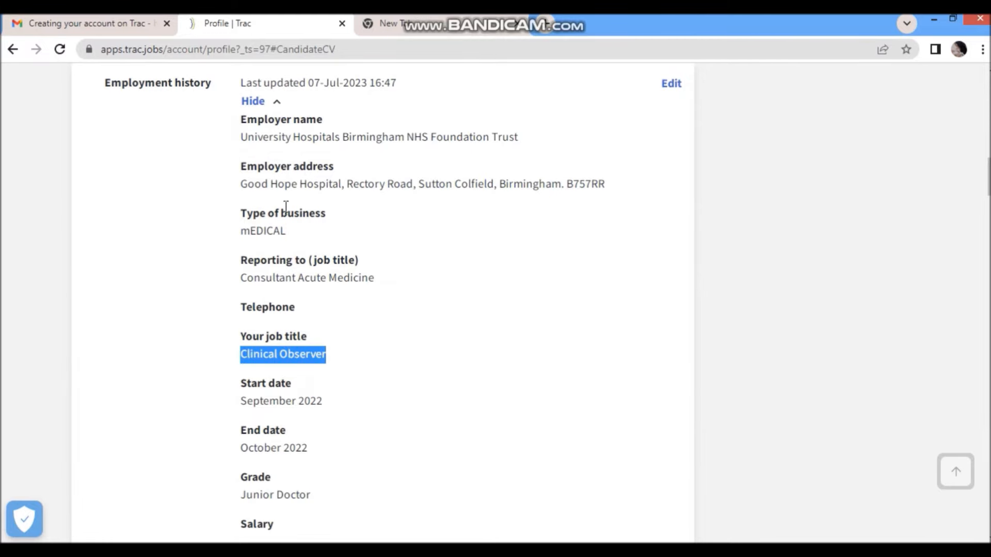
pyautogui.moveTo(242, 184); pyautogui.dragTo(574, 186)
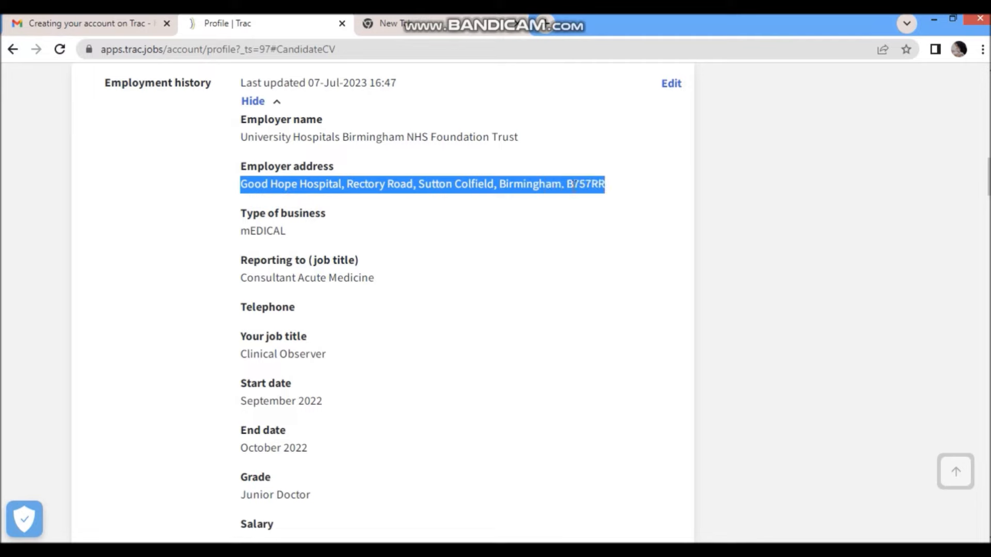
pyautogui.doubleClick(272, 227)
# Review the reporting title, post, employment dates, grade and reason for leaving in the Clinical Observer entry.
pyautogui.moveTo(247, 278); pyautogui.dragTo(376, 303)
pyautogui.scroll(-1, 322, 300)
pyautogui.moveTo(241, 281); pyautogui.dragTo(299, 301)
pyautogui.scroll(-4, 231, 277)
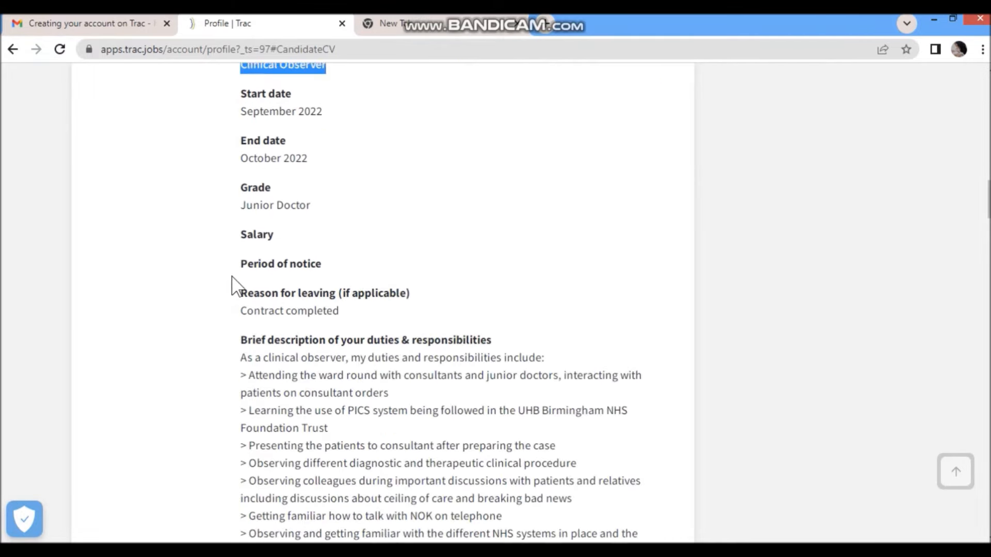
pyautogui.moveTo(254, 308); pyautogui.dragTo(345, 311)
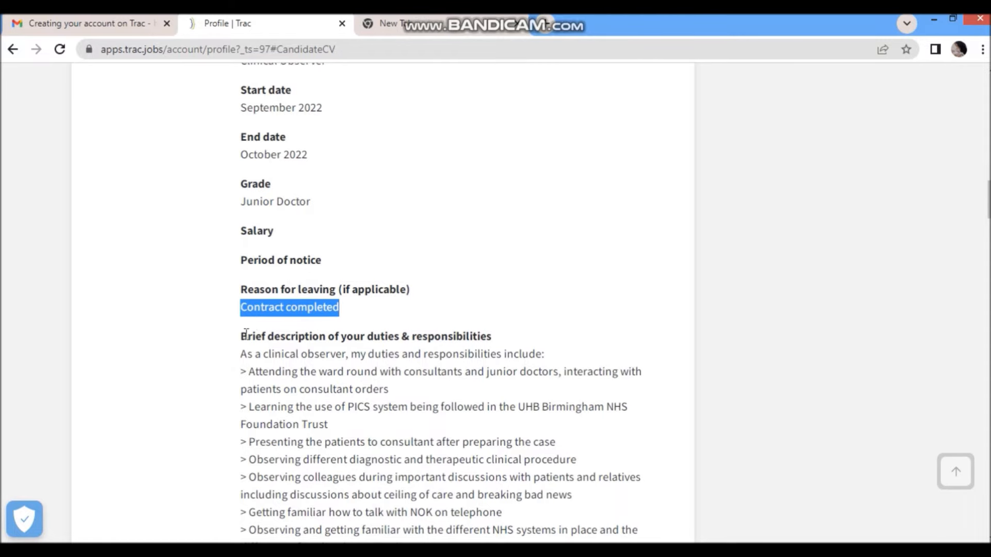
# Read the first Clinical Observer duties, from attending ward rounds and learning the PICS system to presenting patients and observing procedures.
pyautogui.scroll(-3, 253, 330)
pyautogui.moveTo(241, 207); pyautogui.dragTo(539, 420)
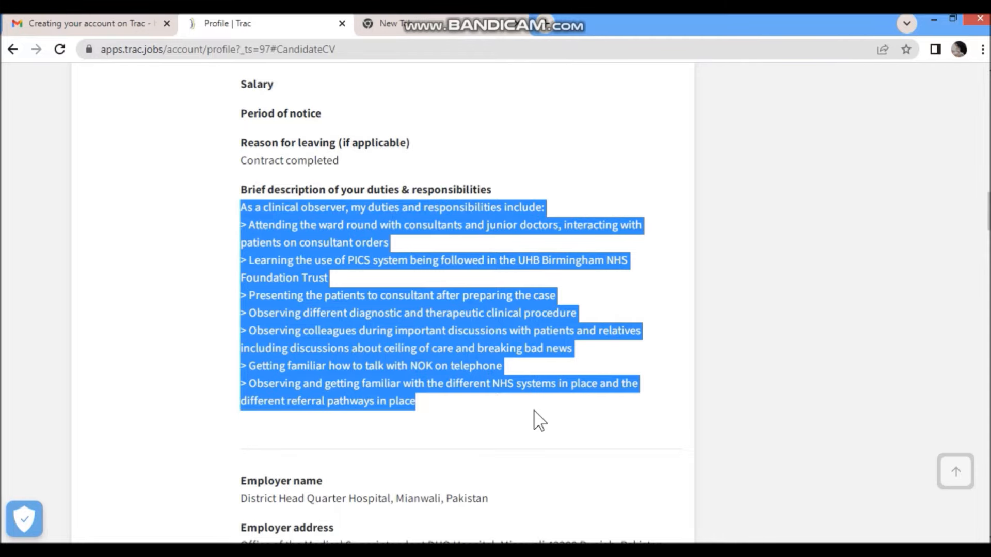
pyautogui.moveTo(241, 225); pyautogui.dragTo(564, 247)
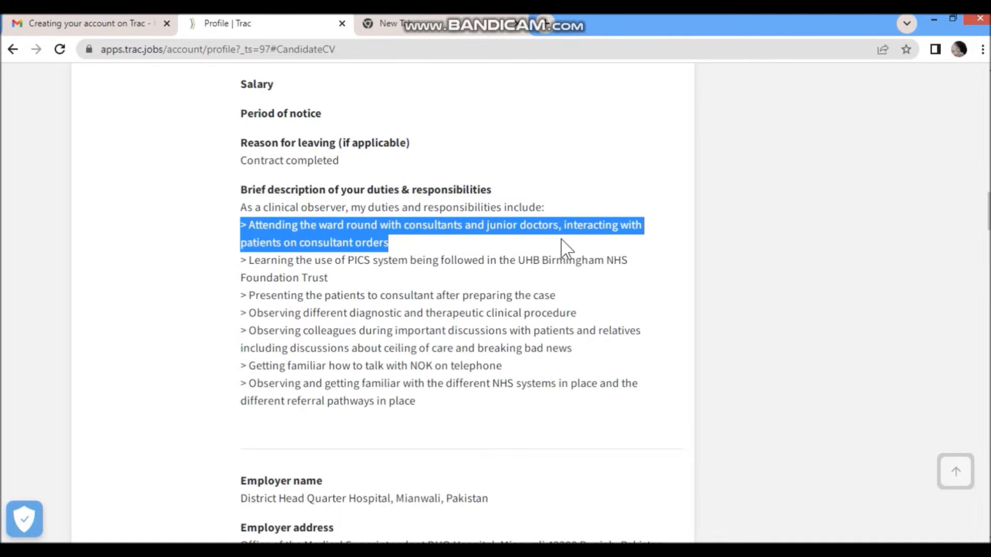
pyautogui.click(365, 239)
pyautogui.moveTo(253, 260); pyautogui.dragTo(593, 281)
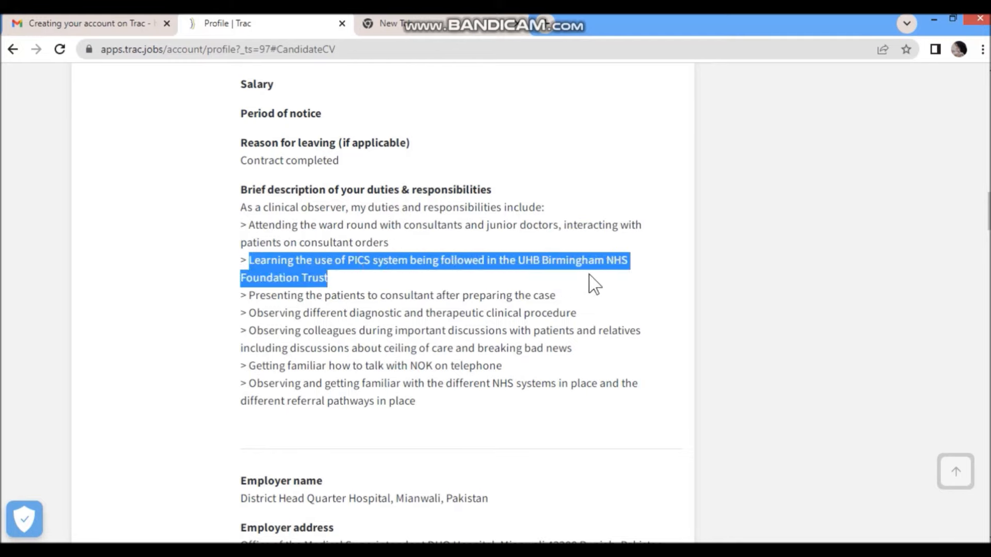
pyautogui.moveTo(253, 296); pyautogui.dragTo(561, 299)
pyautogui.moveTo(345, 330); pyautogui.dragTo(599, 328)
pyautogui.click(422, 327)
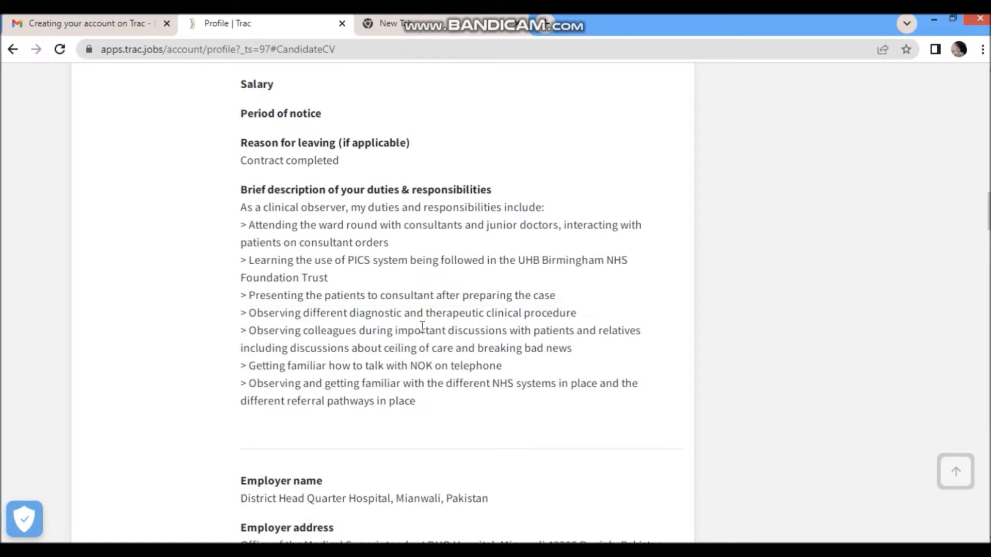
# Read the remaining Clinical Observer duties on difficult discussions, telephone talks with NOK, NHS systems and referral pathways.
pyautogui.moveTo(255, 330); pyautogui.dragTo(596, 353)
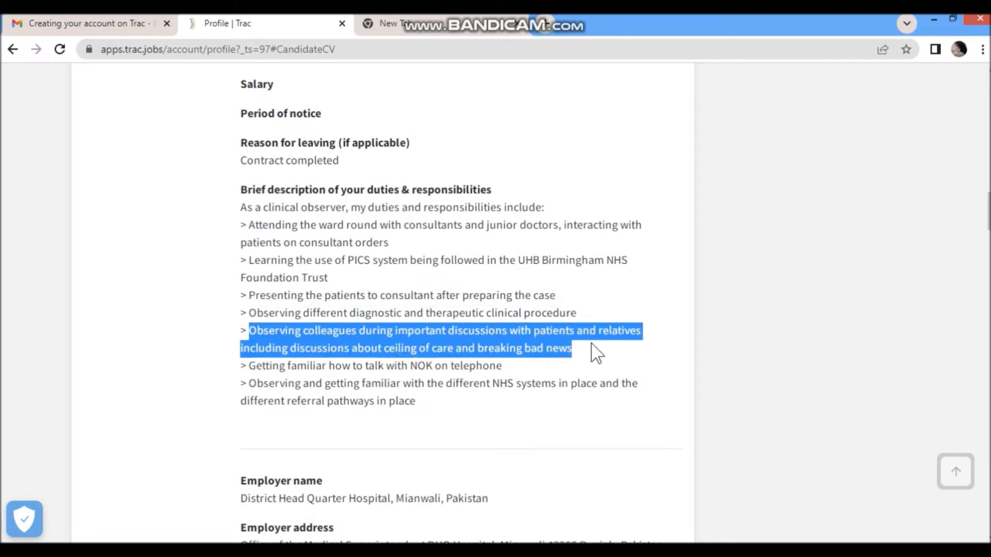
pyautogui.moveTo(246, 366); pyautogui.dragTo(518, 367)
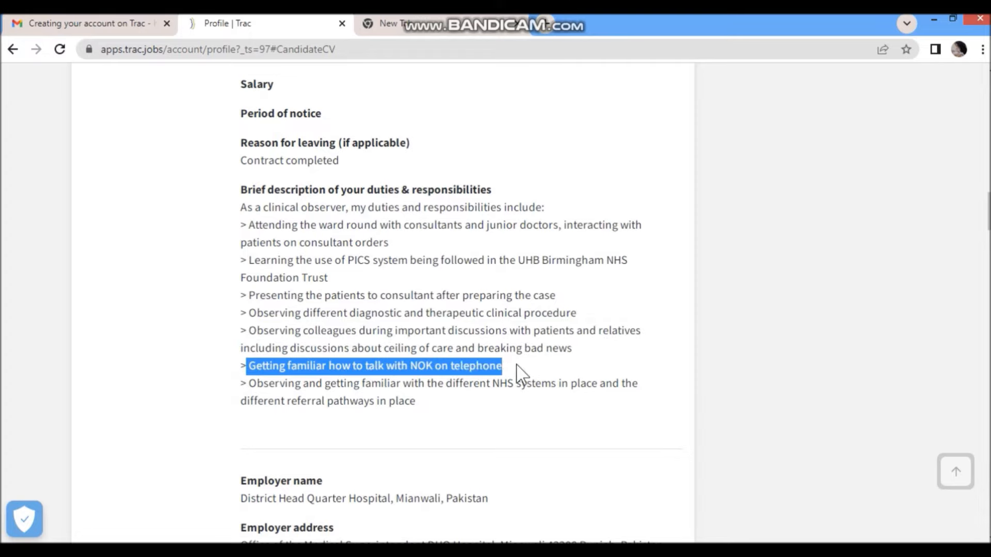
pyautogui.click(329, 365)
pyautogui.moveTo(256, 383); pyautogui.dragTo(479, 407)
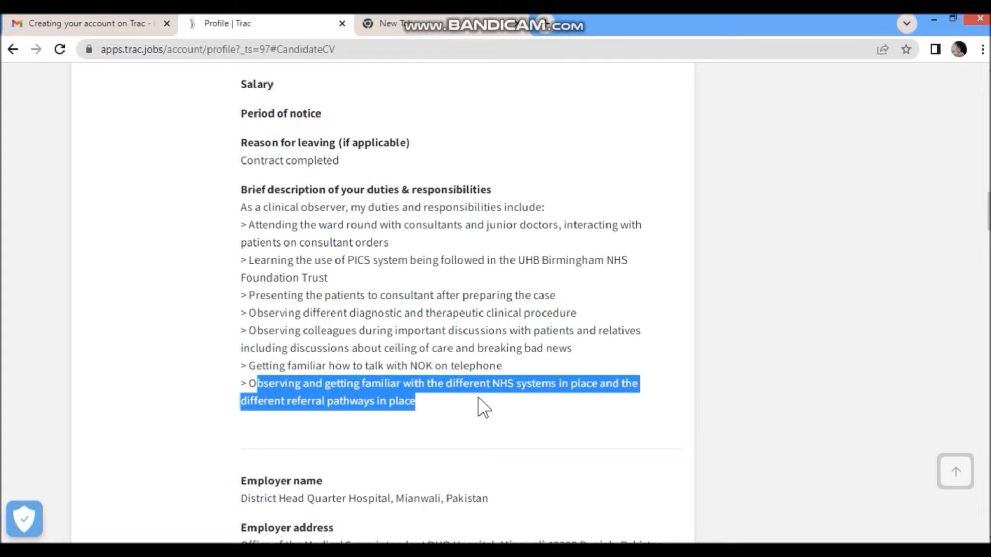
pyautogui.moveTo(258, 330); pyautogui.dragTo(287, 330)
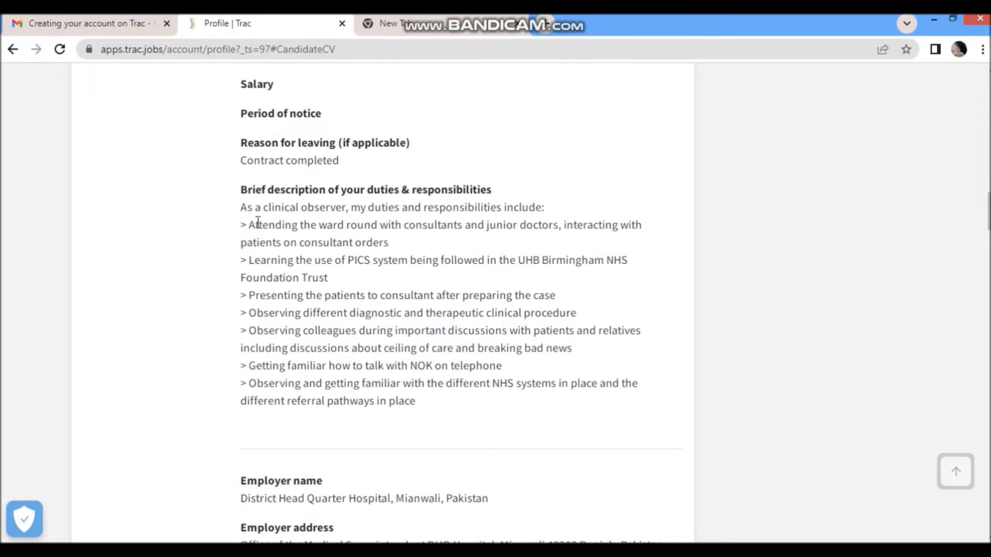
pyautogui.moveTo(268, 207); pyautogui.dragTo(345, 207)
# Open the employment history for editing and check where a further entry can be added at the top.
pyautogui.scroll(15, 165, 384)
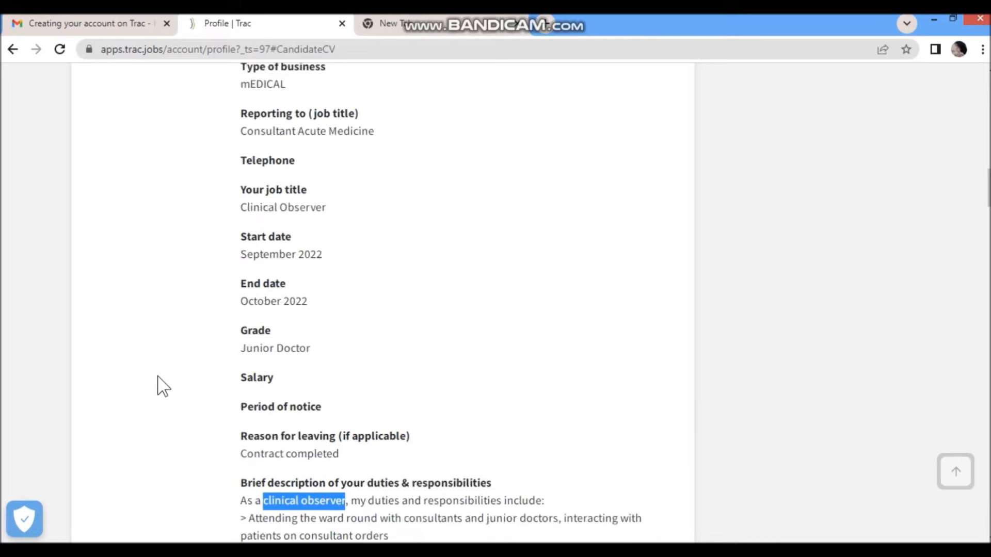
pyautogui.click(670, 304)
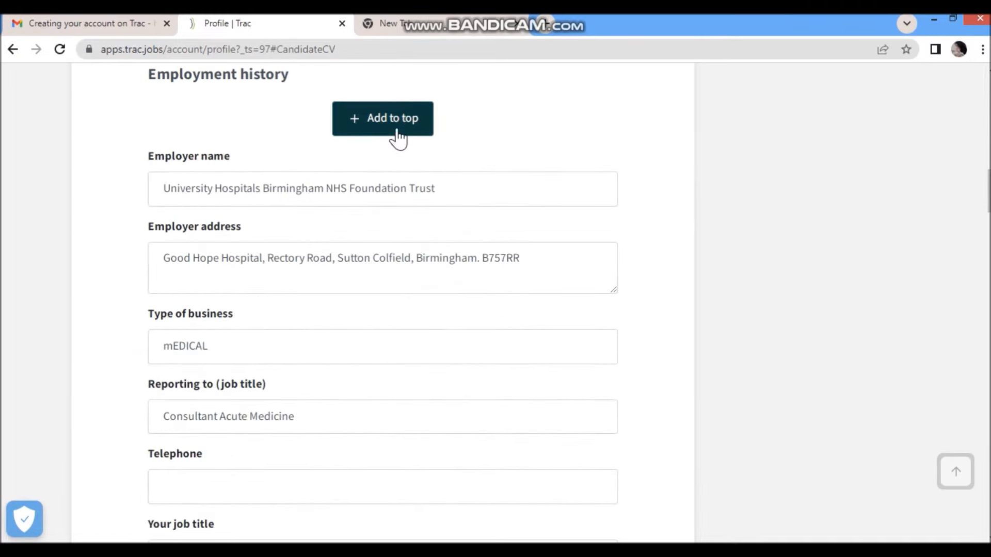
pyautogui.scroll(3, 413, 165)
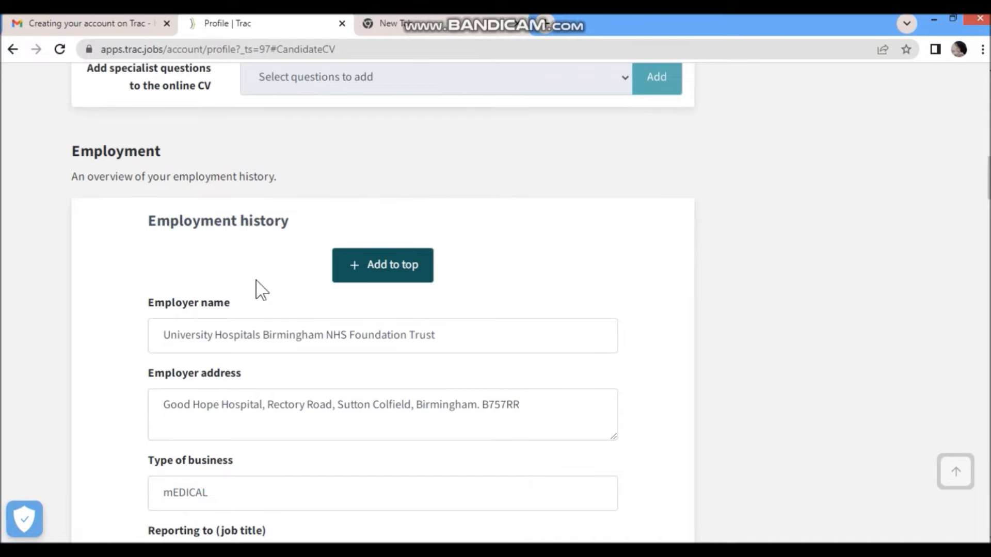
# Start the Gaps in employment section, enter "None" as the reason for gaps and save it.
pyautogui.moveTo(106, 290); pyautogui.dragTo(546, 306)
pyautogui.click(675, 294)
pyautogui.click(250, 176)
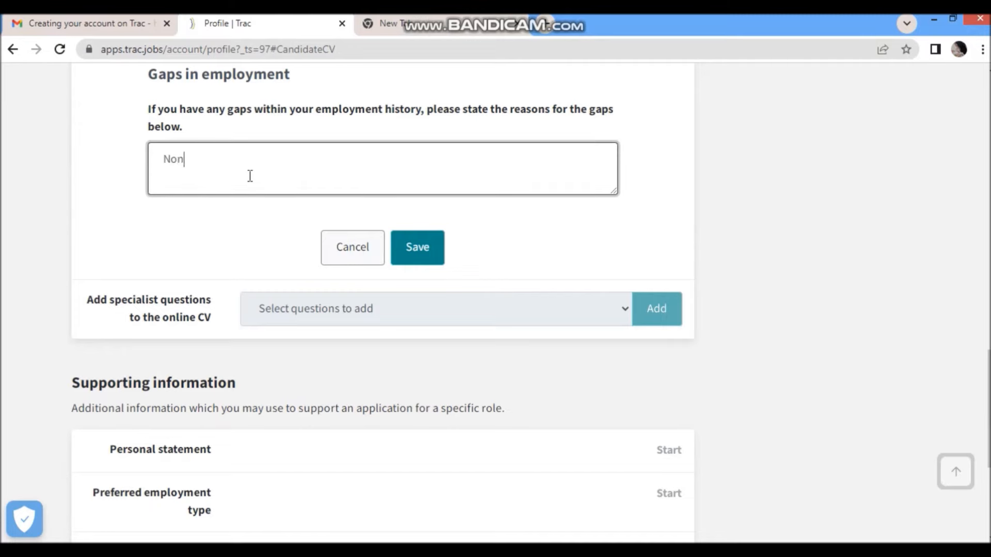
pyautogui.moveTo(212, 164); pyautogui.dragTo(165, 161)
pyautogui.click(216, 177)
pyautogui.click(418, 243)
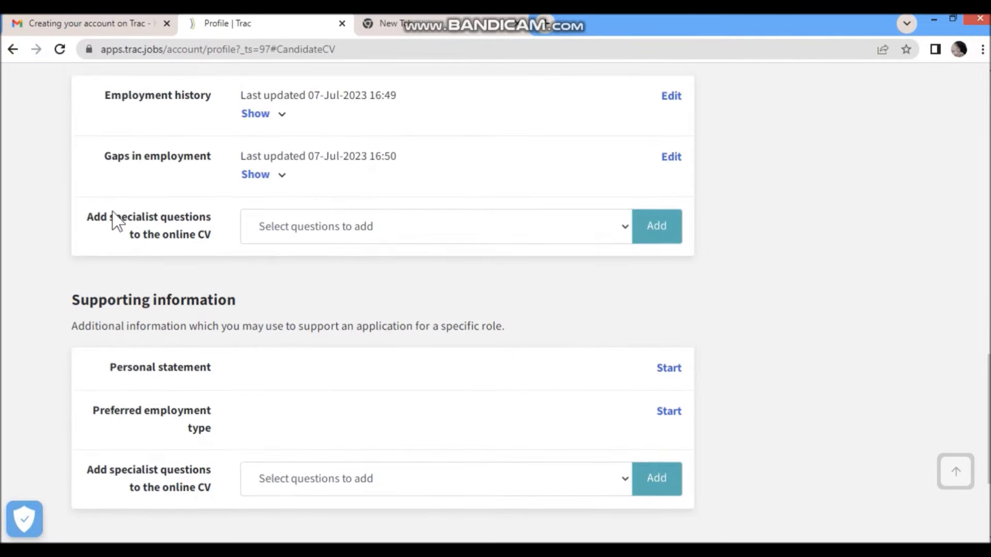
# Examine the specialist questions offered for the Employment section and look over the Employment and Supporting information sections.
pyautogui.moveTo(94, 219); pyautogui.dragTo(209, 234)
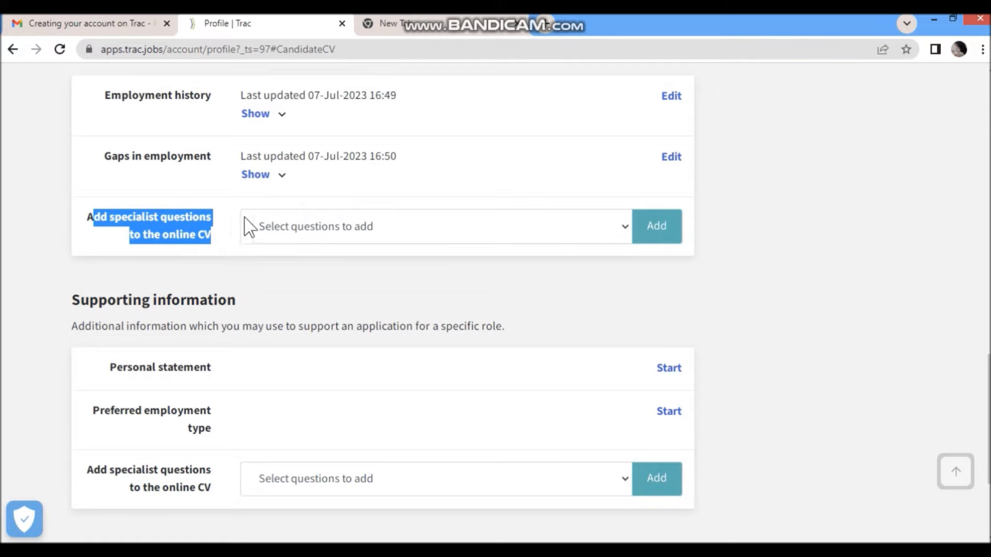
pyautogui.click(429, 234)
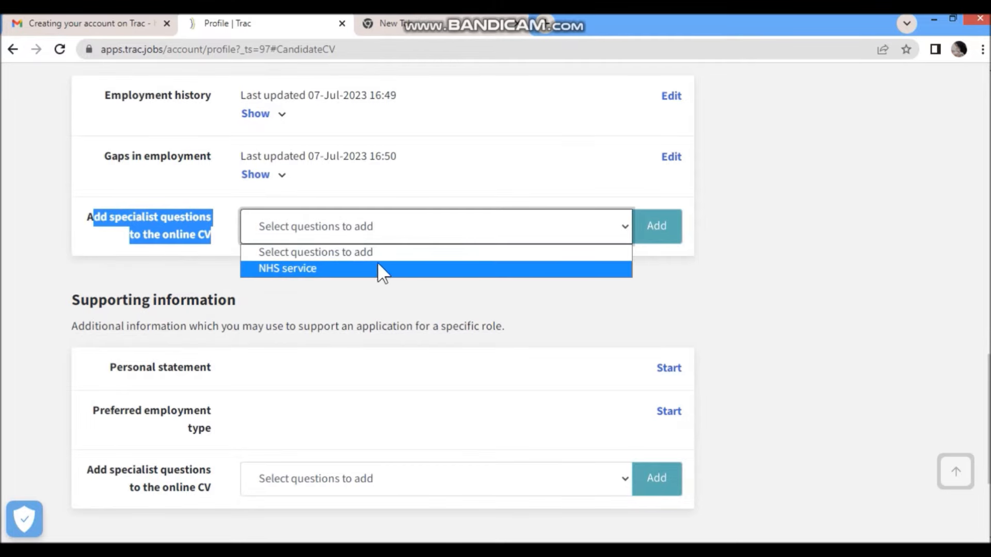
pyautogui.click(640, 234)
pyautogui.scroll(1, 71, 111)
pyautogui.moveTo(70, 108); pyautogui.dragTo(184, 126)
pyautogui.scroll(-3, 243, 336)
pyautogui.moveTo(74, 222); pyautogui.dragTo(234, 277)
pyautogui.scroll(1, 208, 227)
# Start the personal statement, enter the placeholder text "zvzxb", save it and check the saved entry.
pyautogui.moveTo(119, 334); pyautogui.dragTo(226, 349)
pyautogui.click(564, 322)
pyautogui.click(669, 338)
pyautogui.scroll(-1, 228, 205)
pyautogui.moveTo(148, 111); pyautogui.dragTo(523, 147)
pyautogui.click(174, 150)
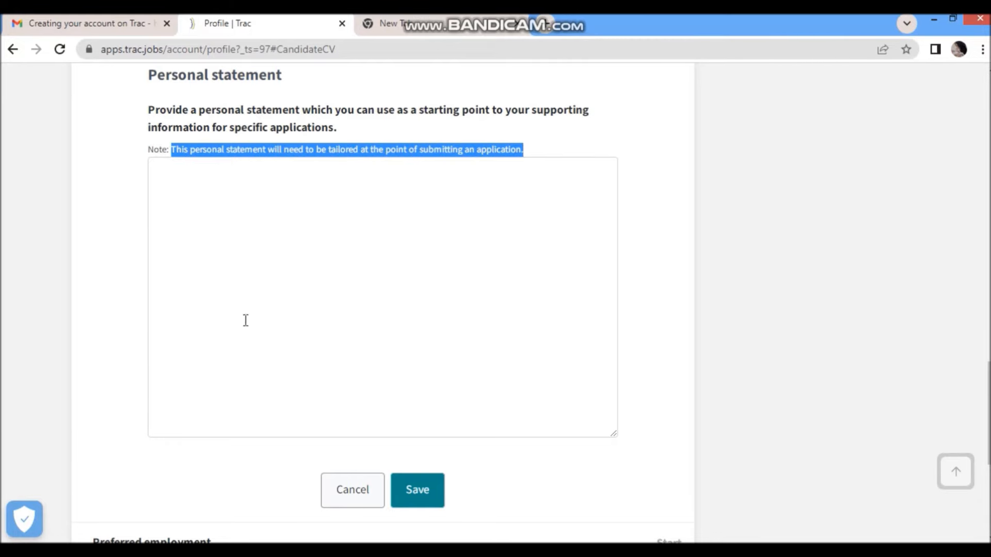
pyautogui.click(240, 272)
pyautogui.write('zvzxb')
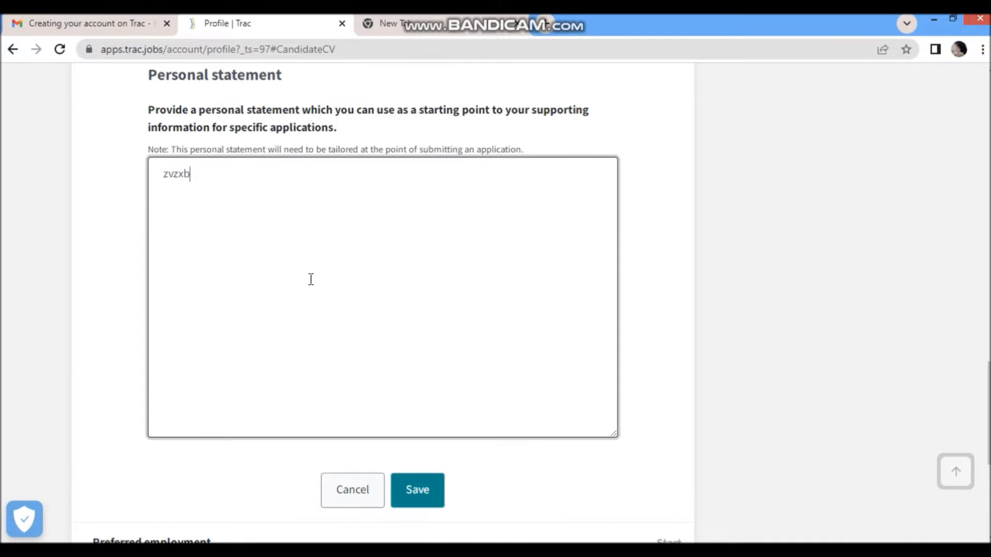
pyautogui.click(436, 496)
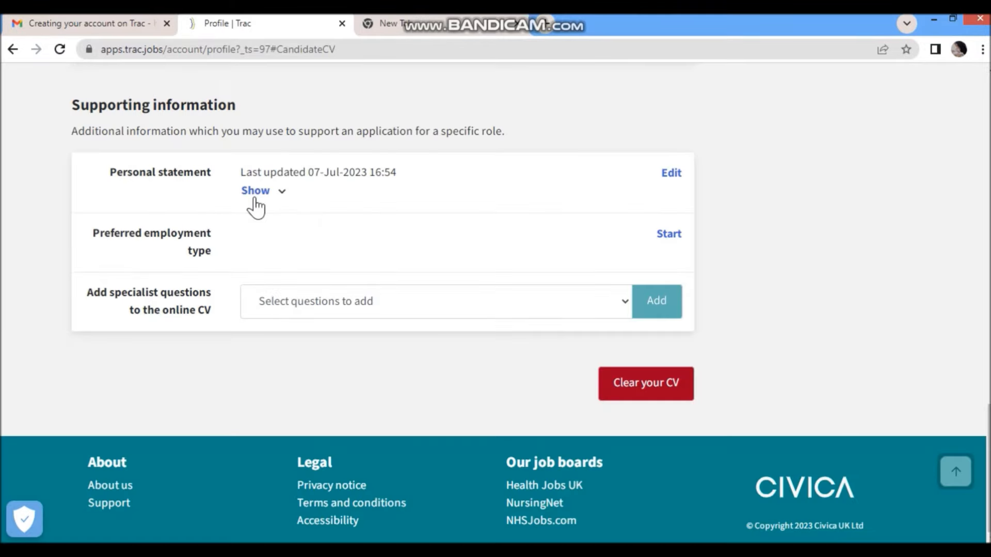
pyautogui.click(283, 192)
pyautogui.click(275, 192)
# Set the preferred employment type to Full time and save it.
pyautogui.moveTo(93, 236); pyautogui.dragTo(190, 248)
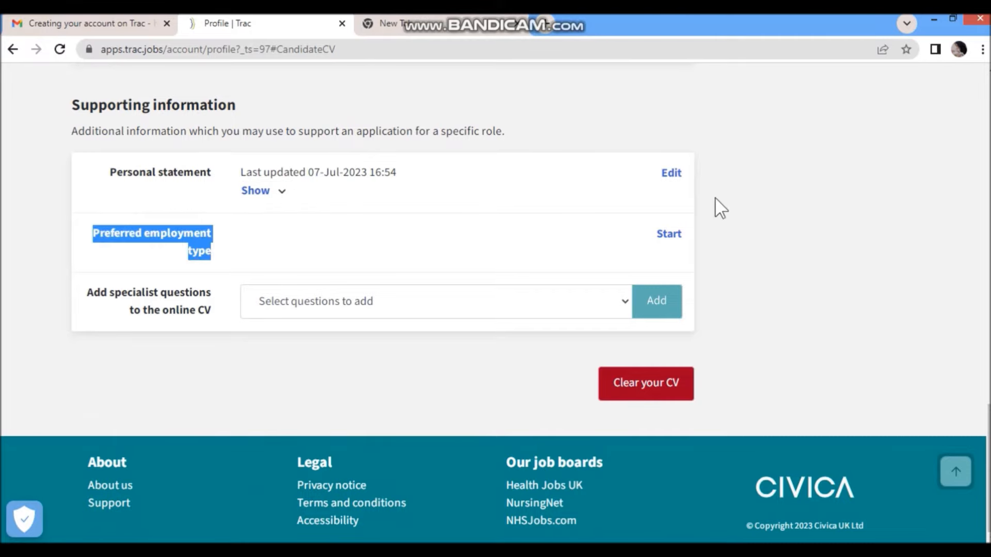
pyautogui.click(674, 237)
pyautogui.scroll(-3, 395, 258)
pyautogui.click(271, 128)
pyautogui.scroll(2, 570, 215)
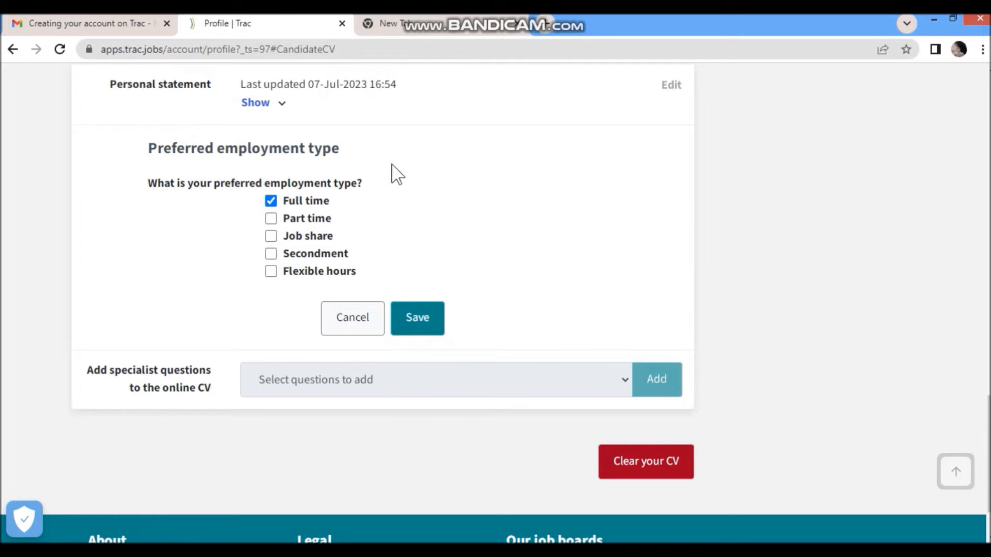
pyautogui.click(413, 323)
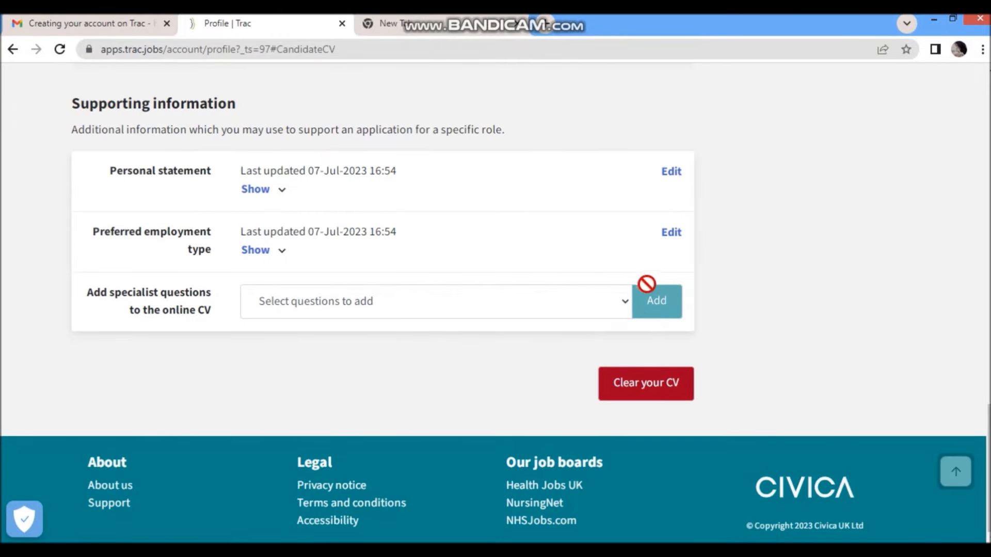
# Add the "Medical and/or dental practical experience" specialist questions to the Supporting information section.
pyautogui.click(616, 308)
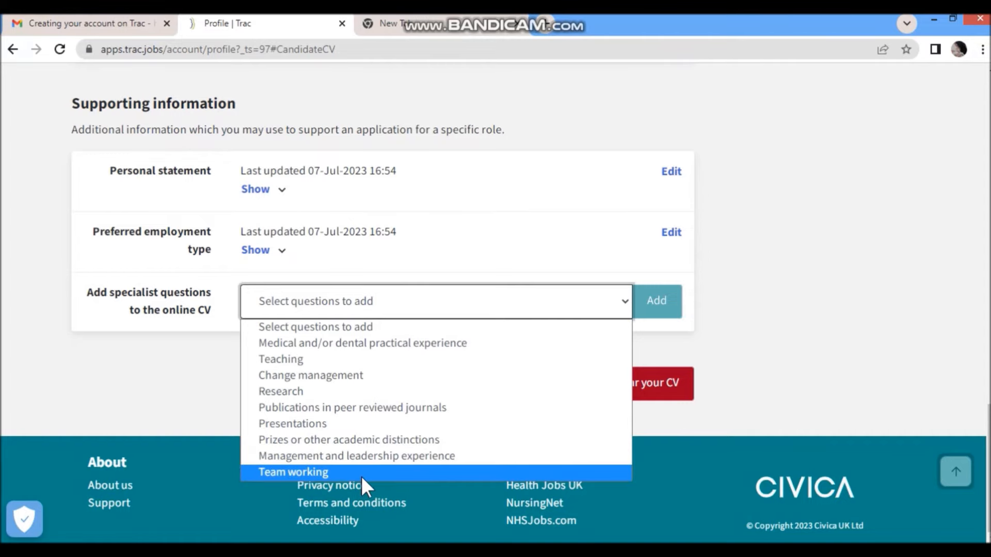
pyautogui.click(342, 350)
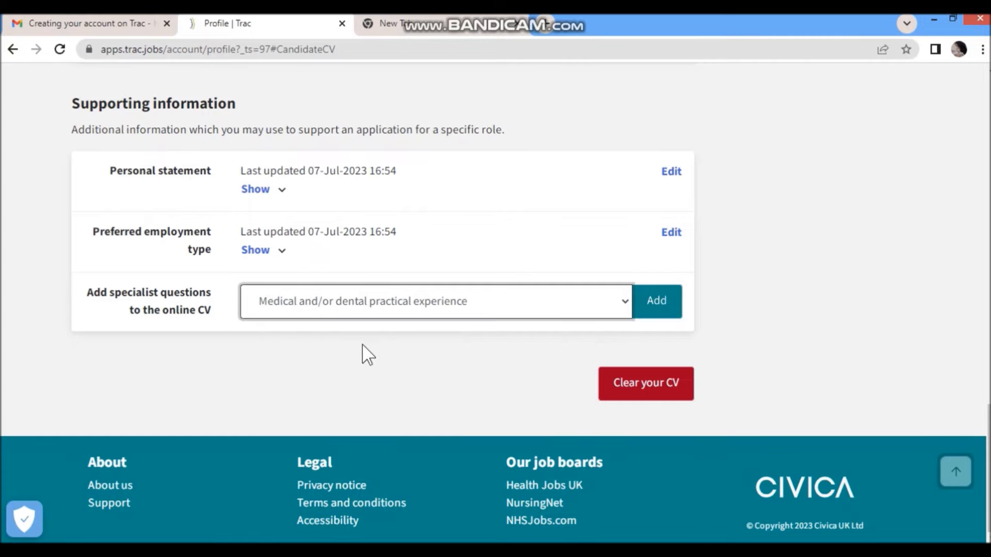
pyautogui.click(655, 309)
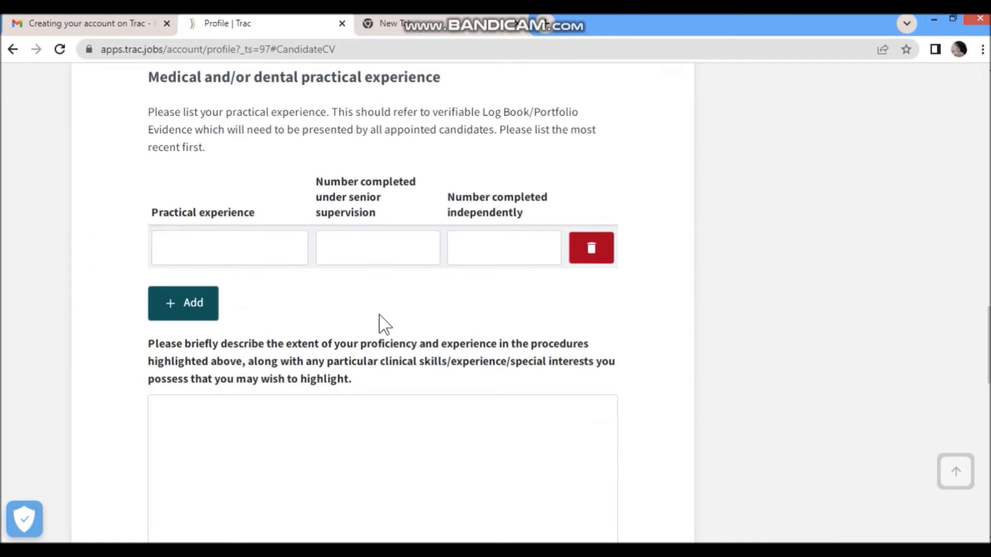
# Log Fascia Iliaca Block 3/2, Venipuncture & IV Cannulation 05/>100, NG Tube insertion & NG Feeding 05/>20, Urethral Catheterization 05/>20, Arterial Blood Gas 10/>10 and Lumbar Puncture 05/03.
pyautogui.click(255, 246)
pyautogui.press('Tab')
pyautogui.press('Tab')
pyautogui.click(273, 255)
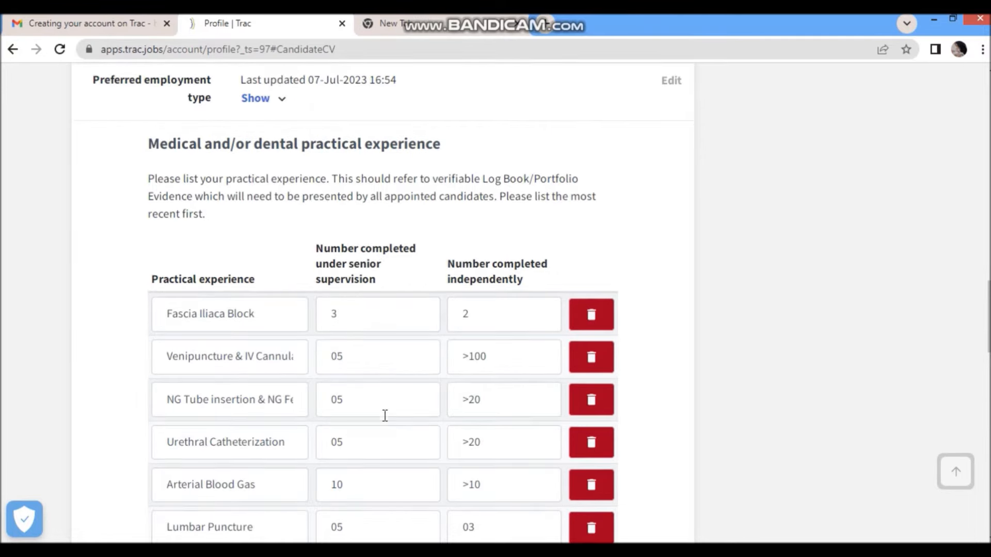
pyautogui.scroll(-1, 384, 416)
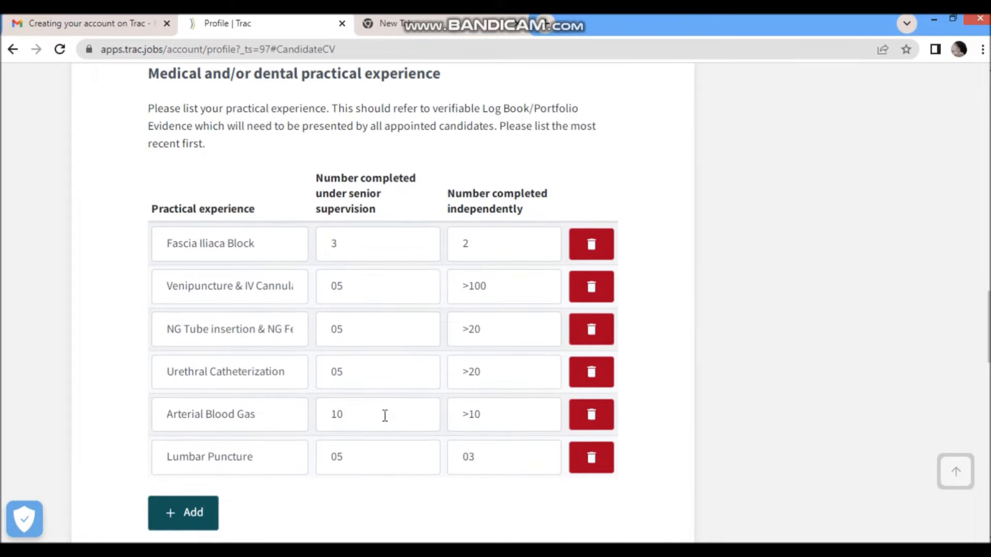
# Describe procedural proficiency, request support with advanced procedures, acutely unwell patients, quality improvement and research, and save the practical experience section.
pyautogui.scroll(-8, 383, 413)
pyautogui.scroll(-7, 361, 408)
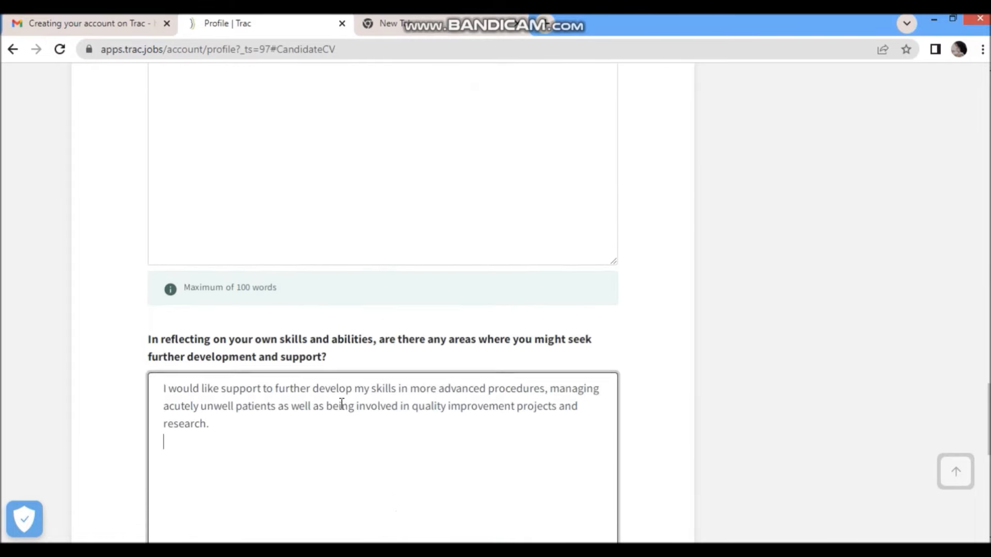
pyautogui.click(418, 426)
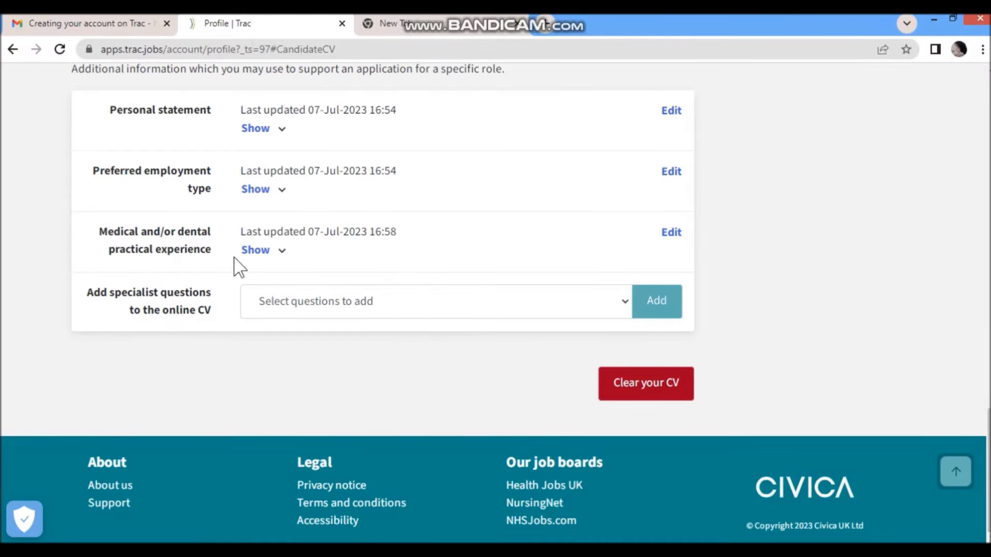
# Review the procedures table and the proficiency answer in the saved Medical and/or dental practical experience section.
pyautogui.click(283, 252)
pyautogui.scroll(-3, 310, 289)
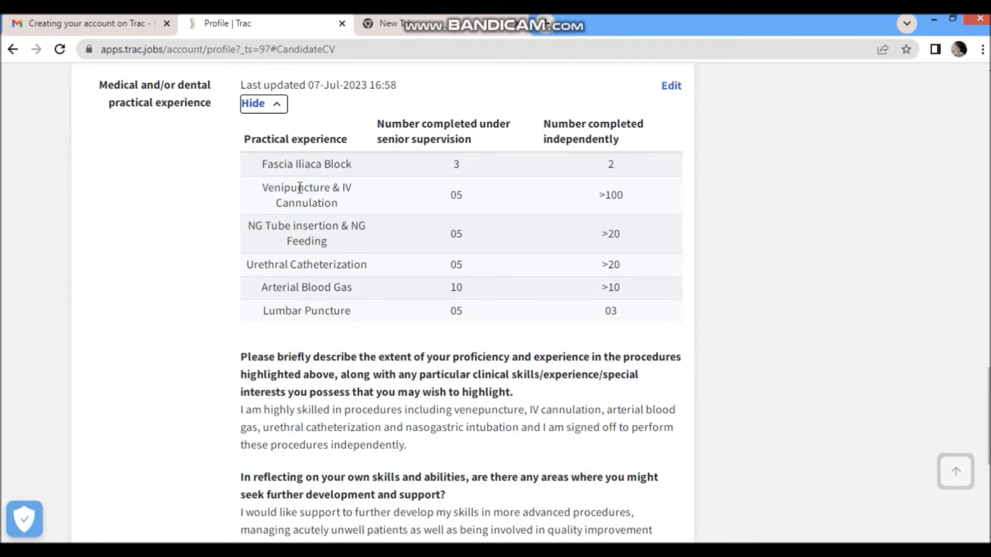
pyautogui.moveTo(250, 216); pyautogui.dragTo(361, 313)
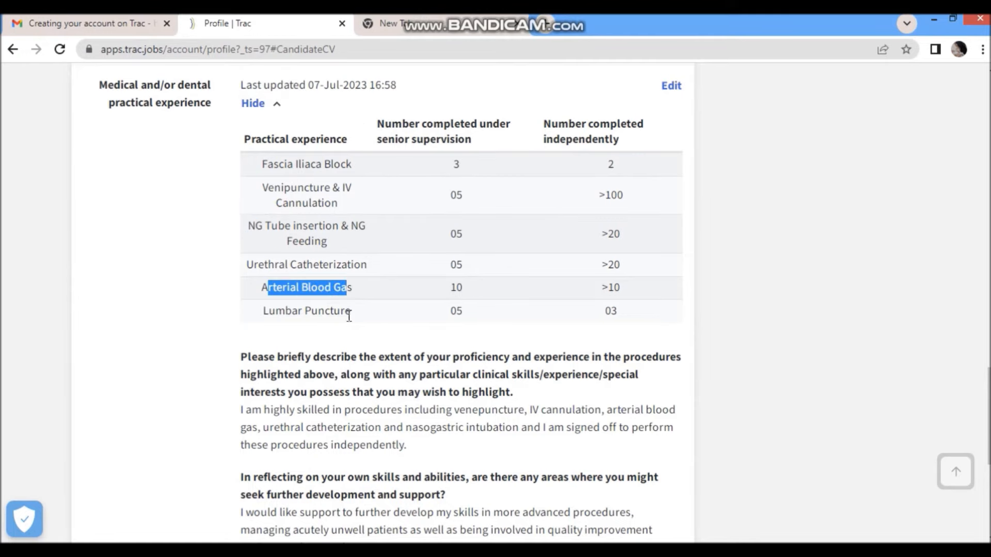
pyautogui.scroll(-2, 361, 314)
pyautogui.moveTo(241, 284); pyautogui.dragTo(671, 307)
pyautogui.moveTo(241, 337); pyautogui.dragTo(630, 338)
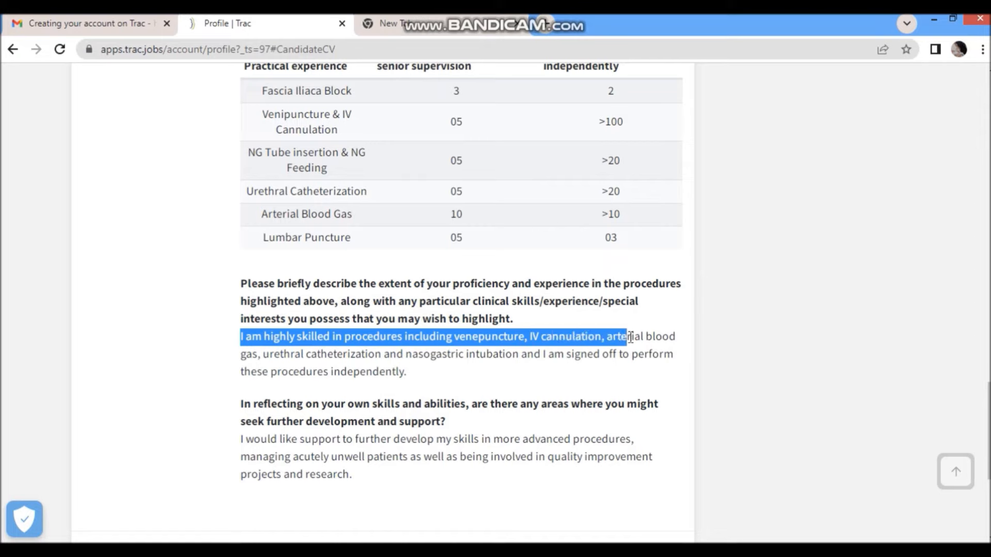
# Review the procedural proficiency and further development answers in the saved Medical and/or dental practical experience section.
pyautogui.moveTo(280, 354); pyautogui.dragTo(406, 371)
pyautogui.moveTo(242, 411); pyautogui.dragTo(582, 404)
pyautogui.click(289, 404)
pyautogui.moveTo(247, 424); pyautogui.dragTo(482, 432)
pyautogui.click(464, 425)
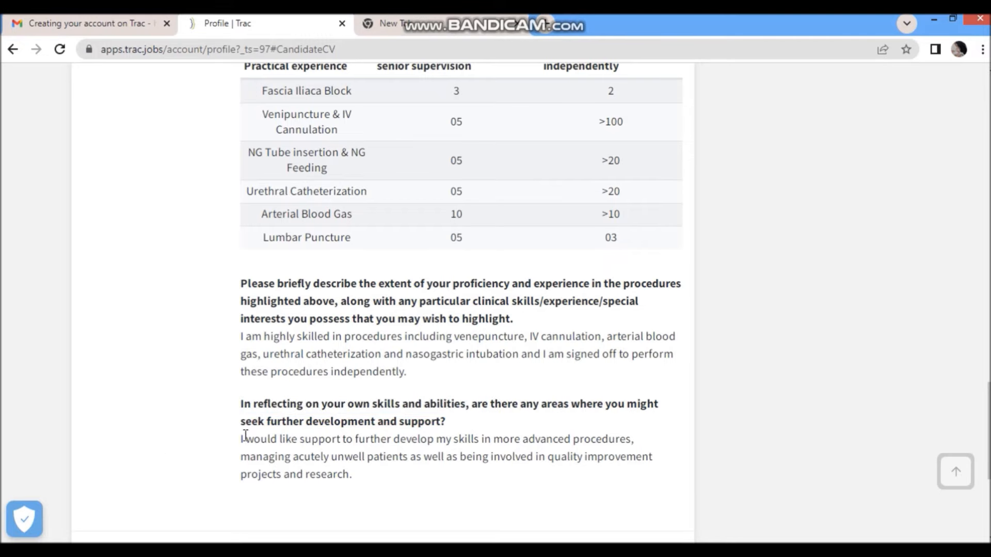
pyautogui.moveTo(241, 440); pyautogui.dragTo(566, 496)
pyautogui.scroll(-2, 281, 373)
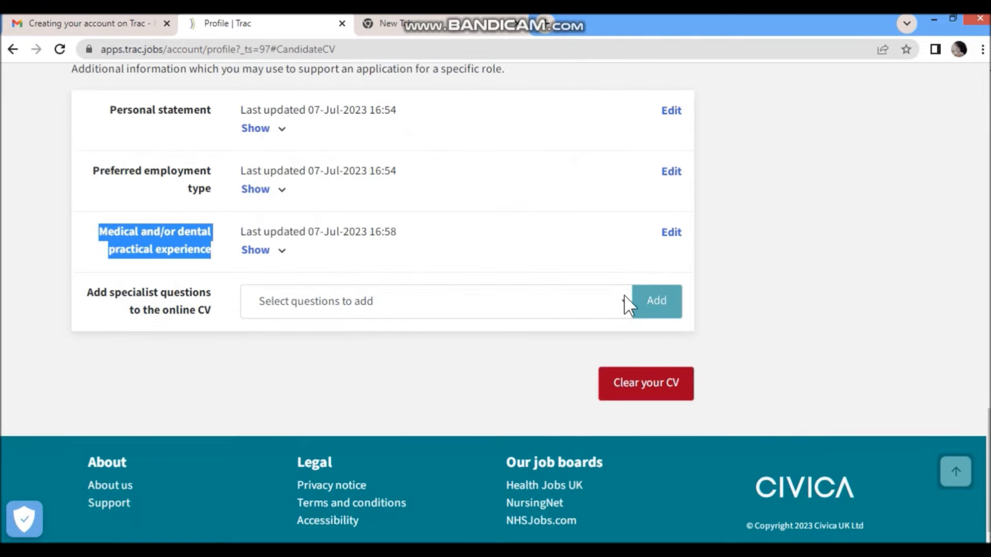
# Add the "Teaching" specialist questions to the Supporting information section of the online CV.
pyautogui.click(624, 299)
pyautogui.click(288, 344)
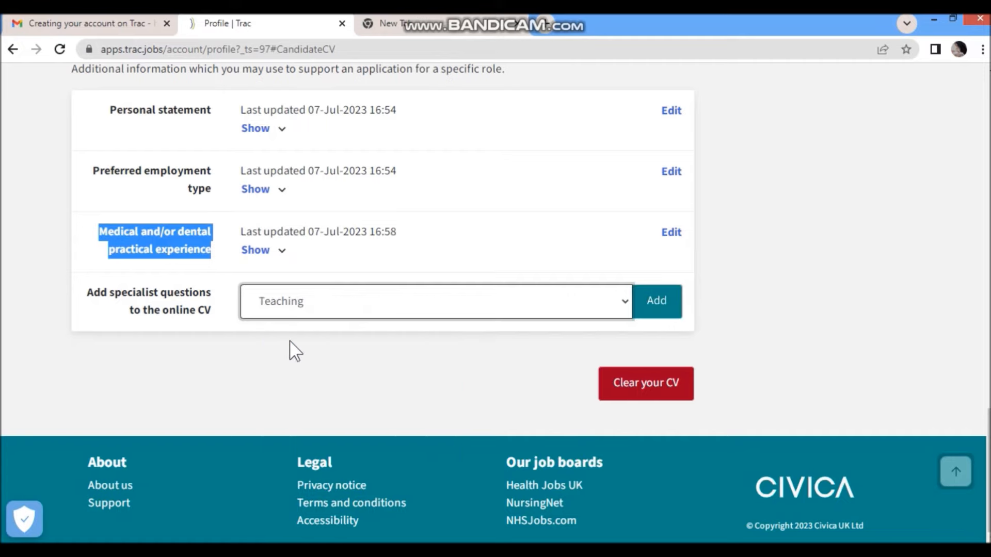
pyautogui.click(670, 304)
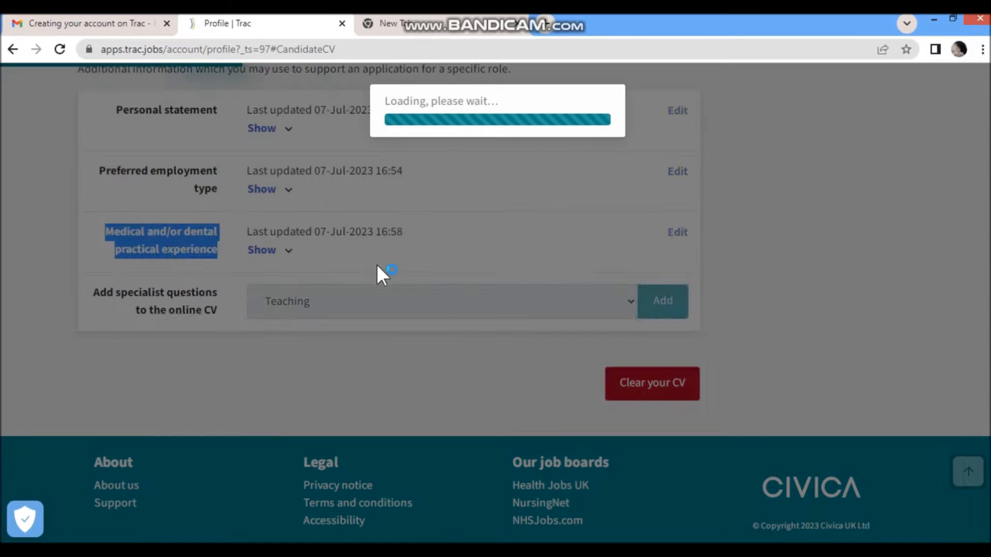
pyautogui.click(285, 234)
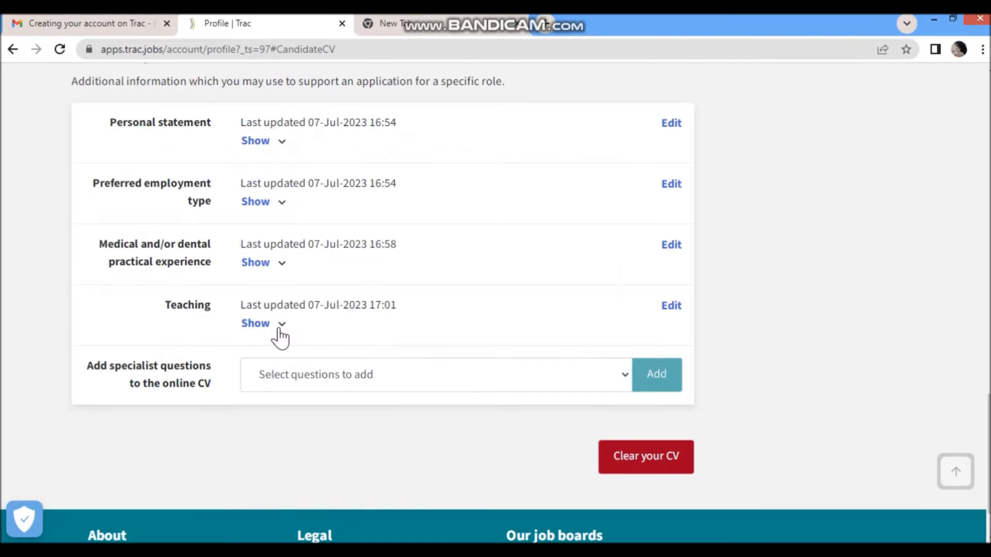
# Expand the saved Teaching section and review the answer about teaching experience.
pyautogui.click(277, 326)
pyautogui.scroll(-2, 331, 342)
pyautogui.scroll(-2, 331, 342)
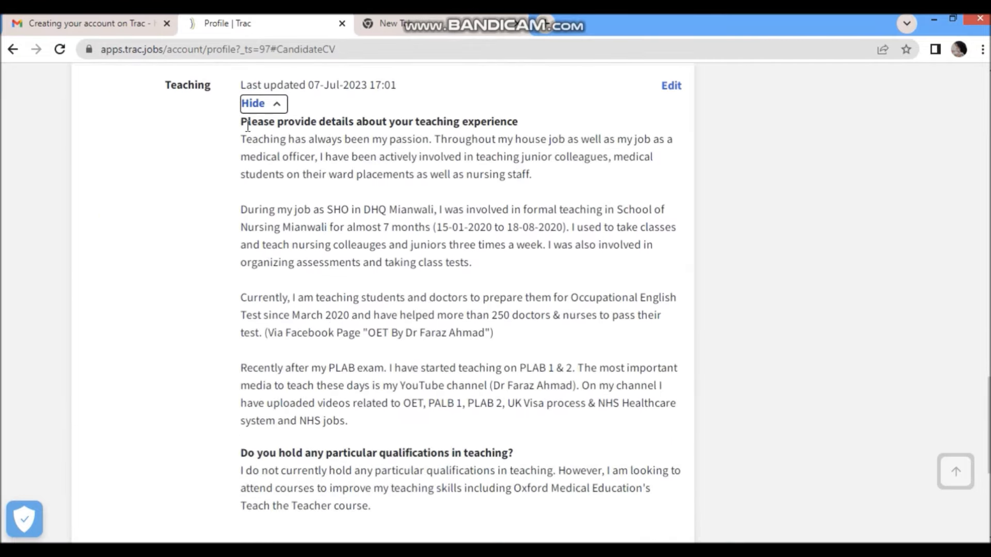
pyautogui.moveTo(243, 139); pyautogui.dragTo(542, 178)
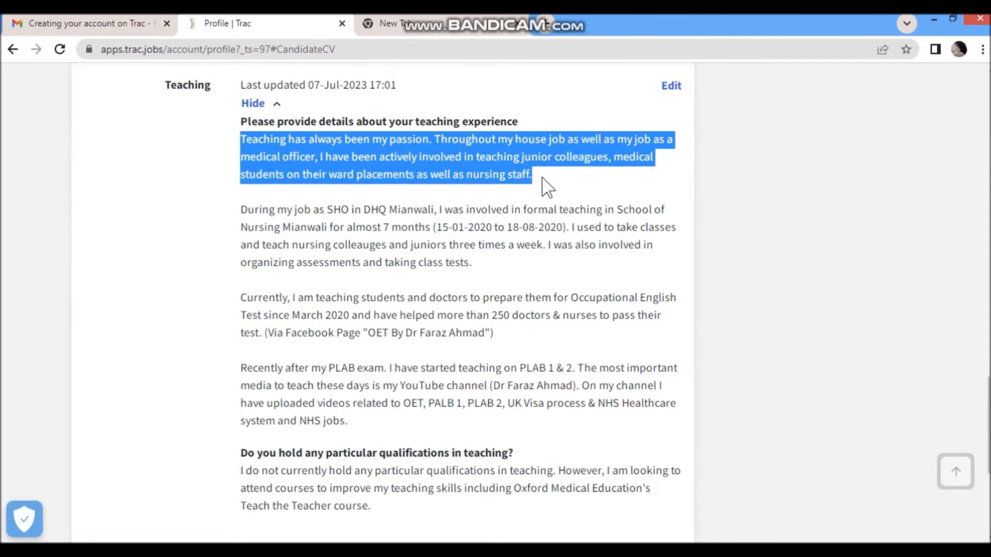
pyautogui.click(547, 186)
pyautogui.moveTo(334, 213); pyautogui.dragTo(459, 207)
pyautogui.moveTo(526, 209); pyautogui.dragTo(431, 227)
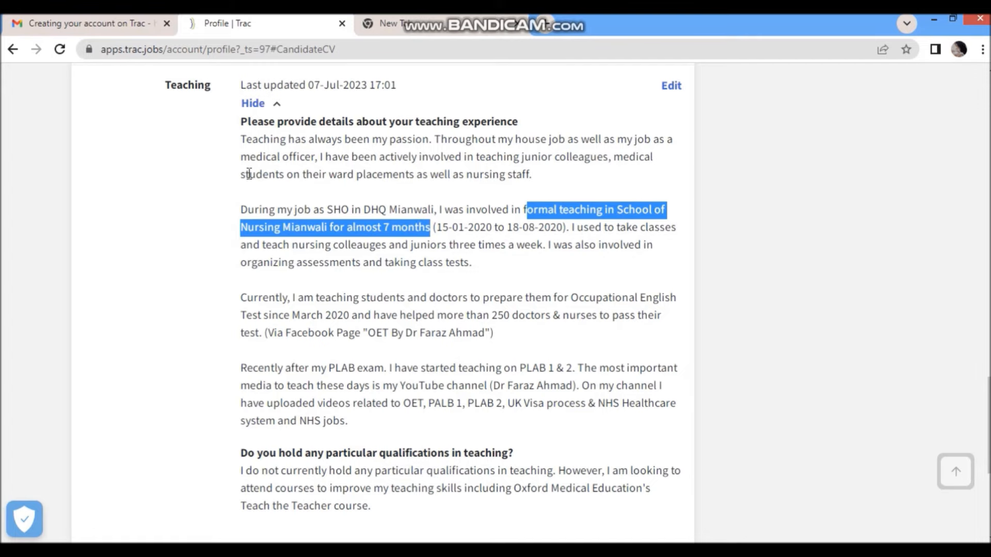
pyautogui.moveTo(239, 210); pyautogui.dragTo(265, 210)
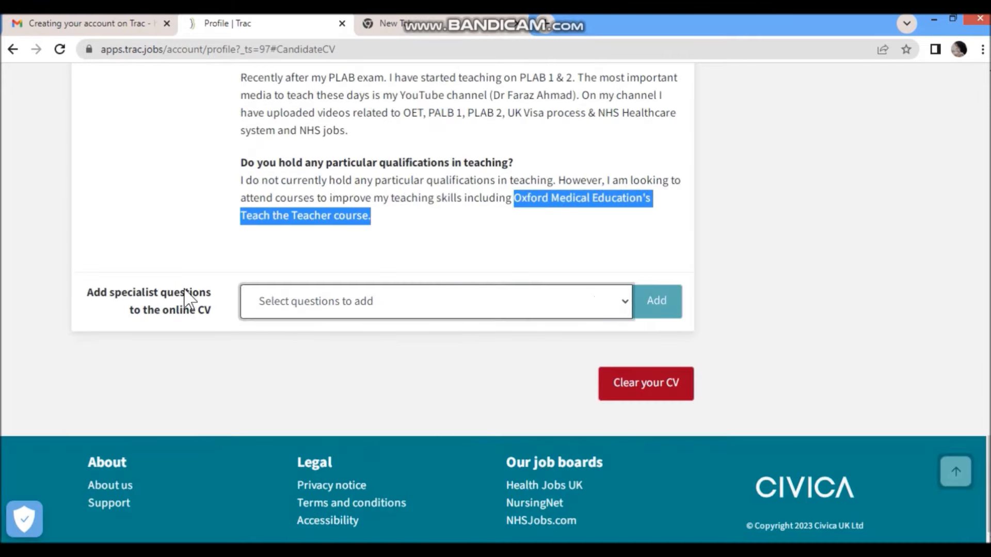
# Add the "Change management" specialist questions to the online CV.
pyautogui.moveTo(185, 293); pyautogui.dragTo(609, 311)
pyautogui.click(623, 302)
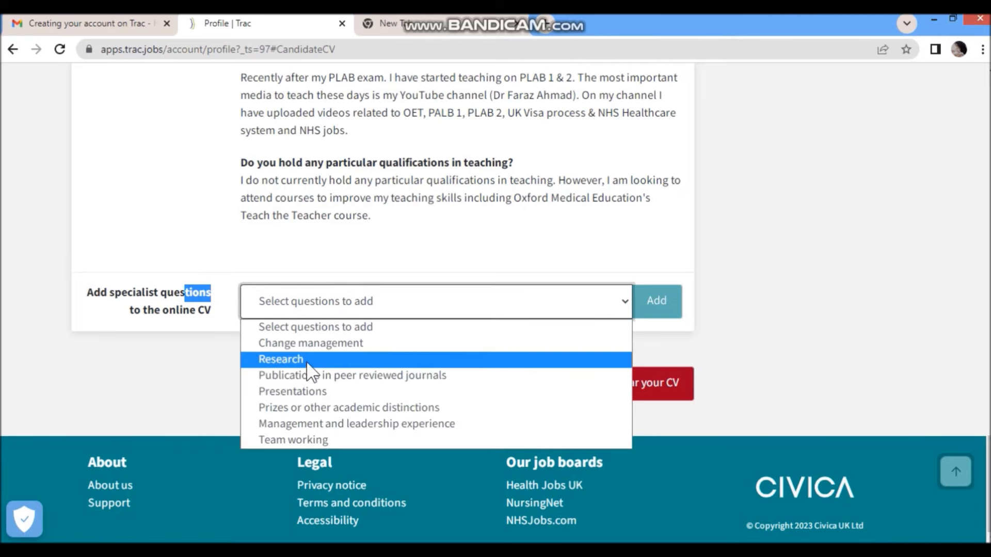
pyautogui.click(350, 347)
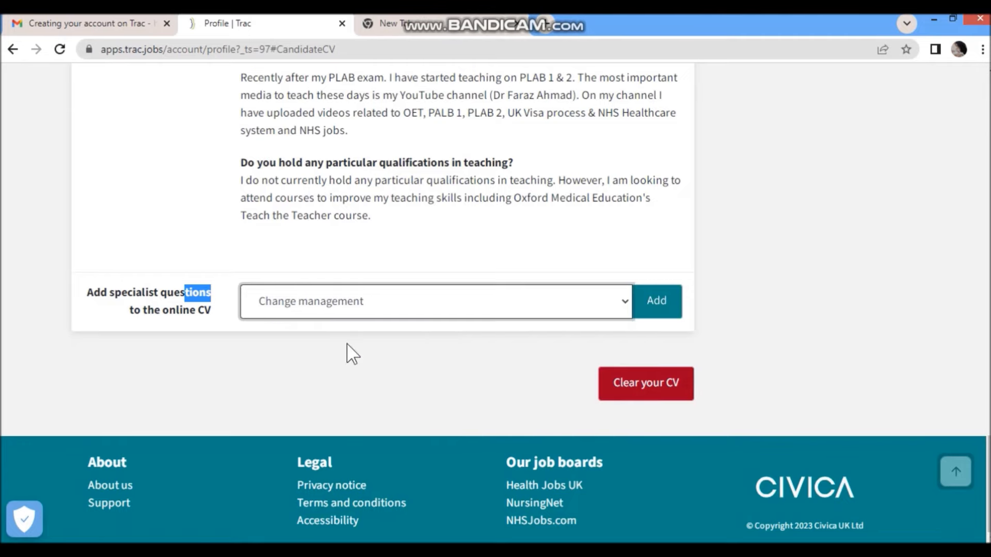
pyautogui.click(673, 304)
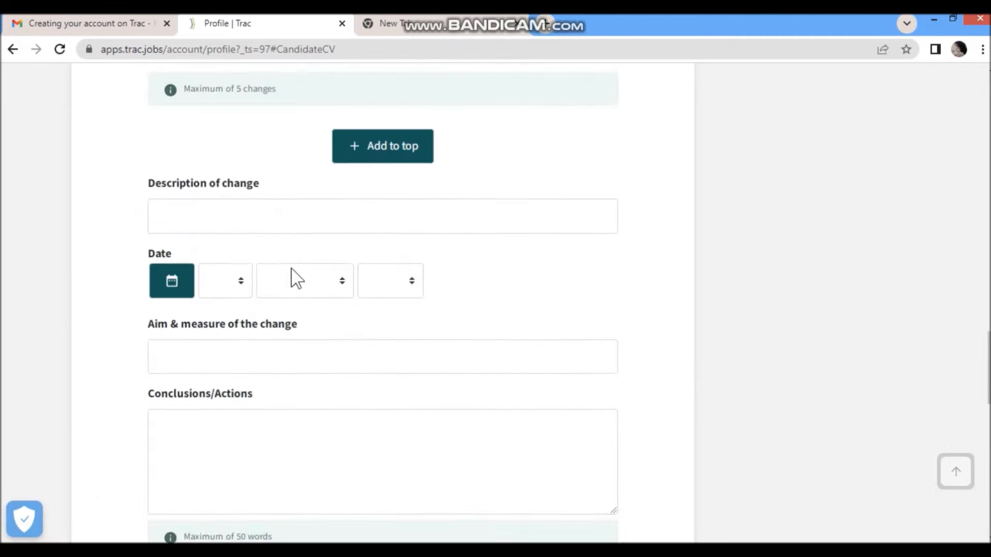
# Look through the Change management fields and save the section with its answers left blank.
pyautogui.click(209, 336)
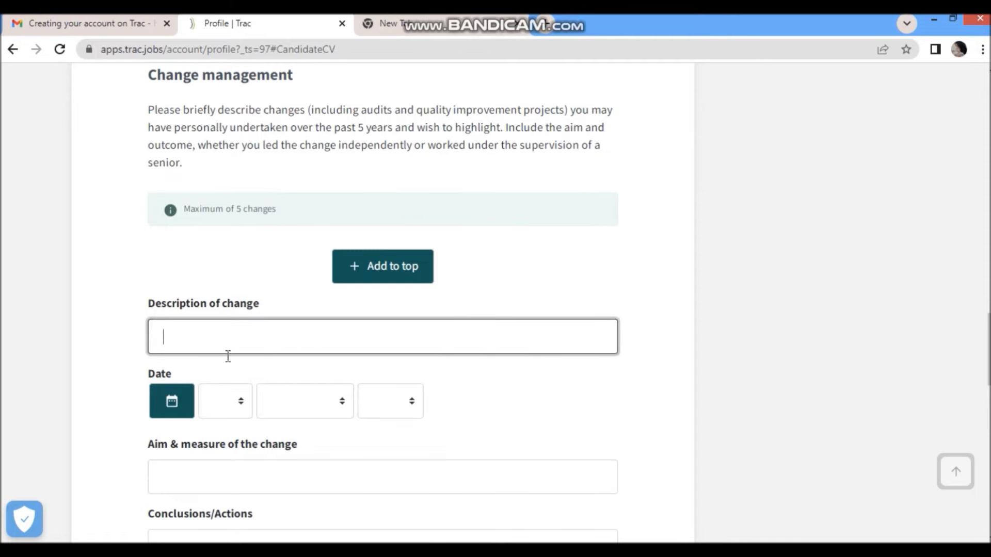
pyautogui.scroll(-1, 217, 363)
pyautogui.scroll(3, 190, 221)
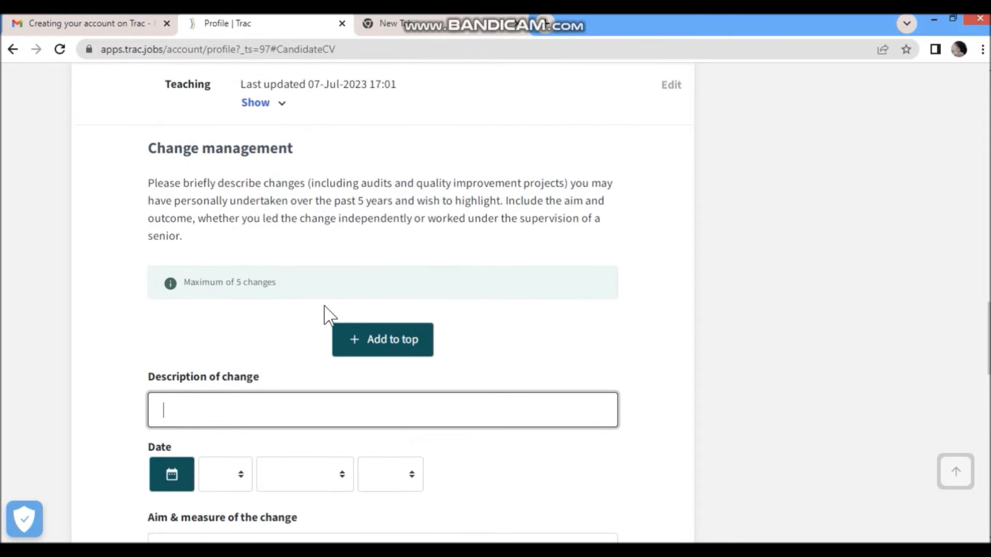
pyautogui.moveTo(241, 218); pyautogui.dragTo(317, 462)
pyautogui.scroll(-3, 380, 391)
pyautogui.click(581, 360)
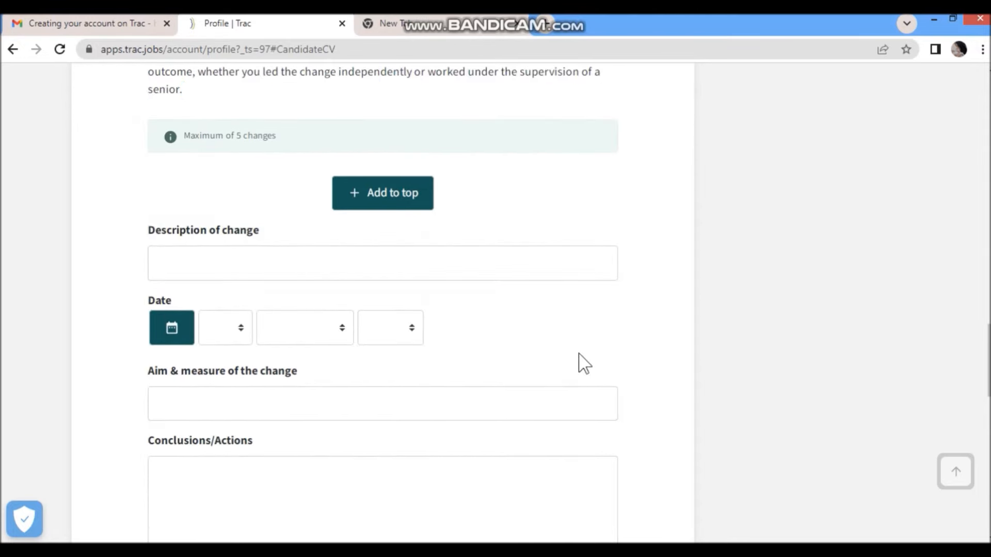
pyautogui.scroll(-4, 349, 321)
pyautogui.scroll(-12, 365, 452)
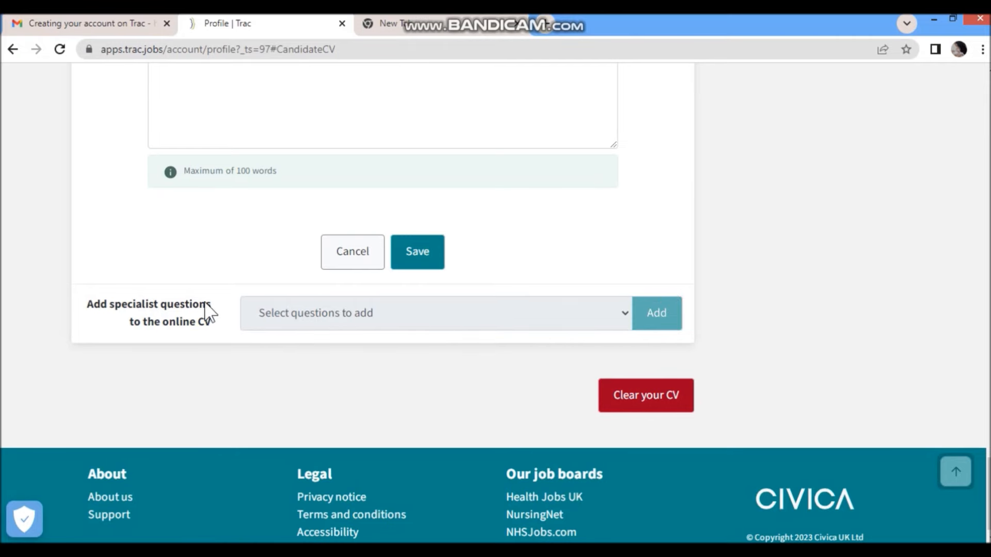
pyautogui.click(426, 251)
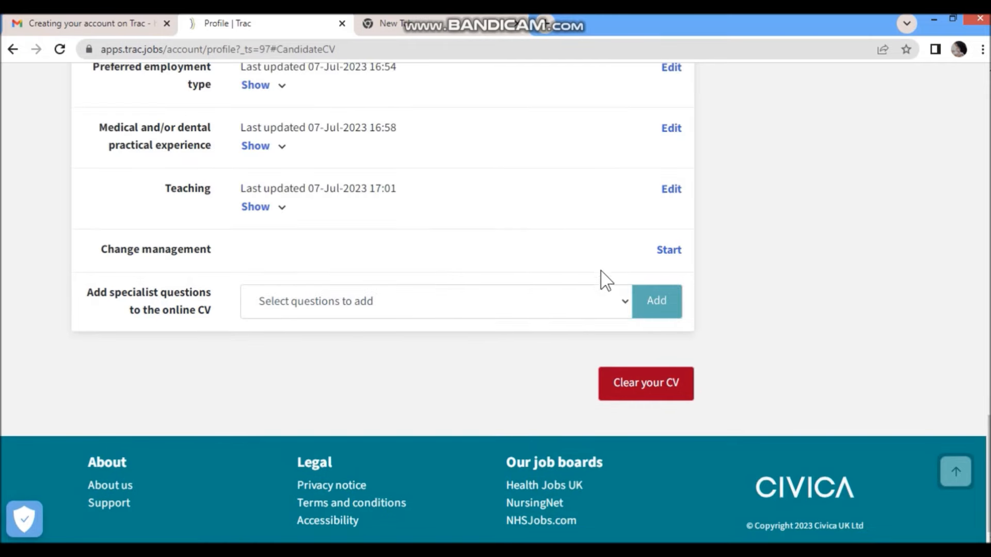
# Add the "Research" specialist questions to the online CV.
pyautogui.click(626, 309)
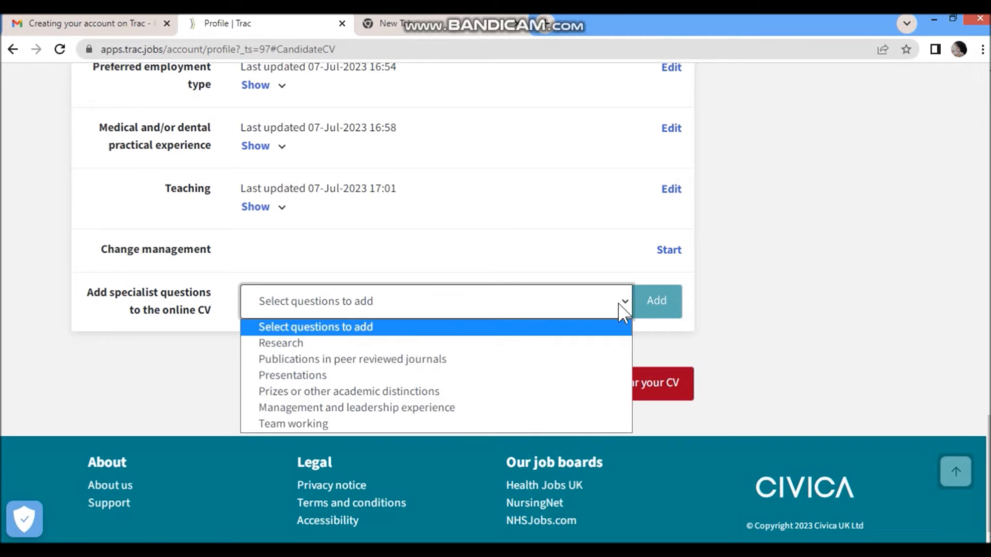
pyautogui.click(298, 303)
pyautogui.click(463, 318)
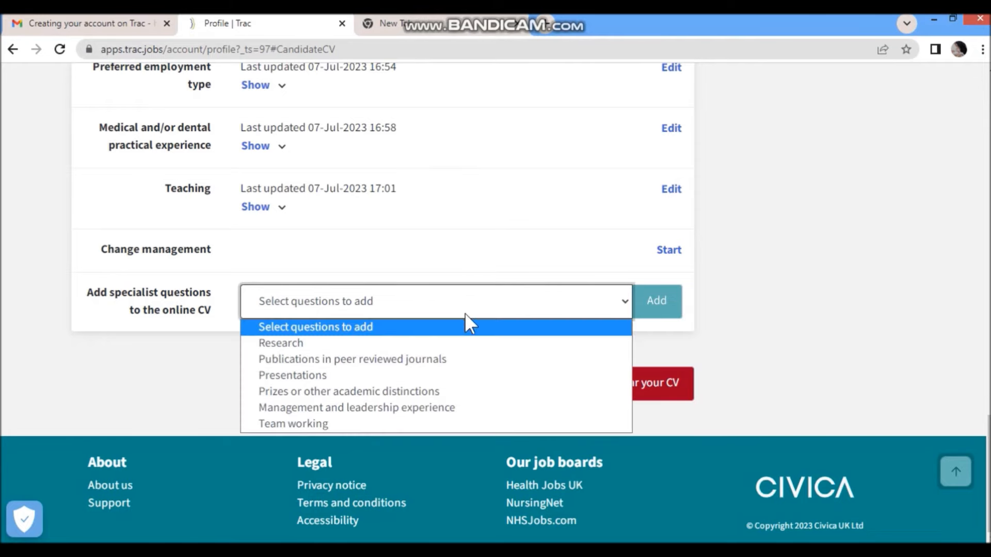
pyautogui.click(323, 345)
pyautogui.click(646, 304)
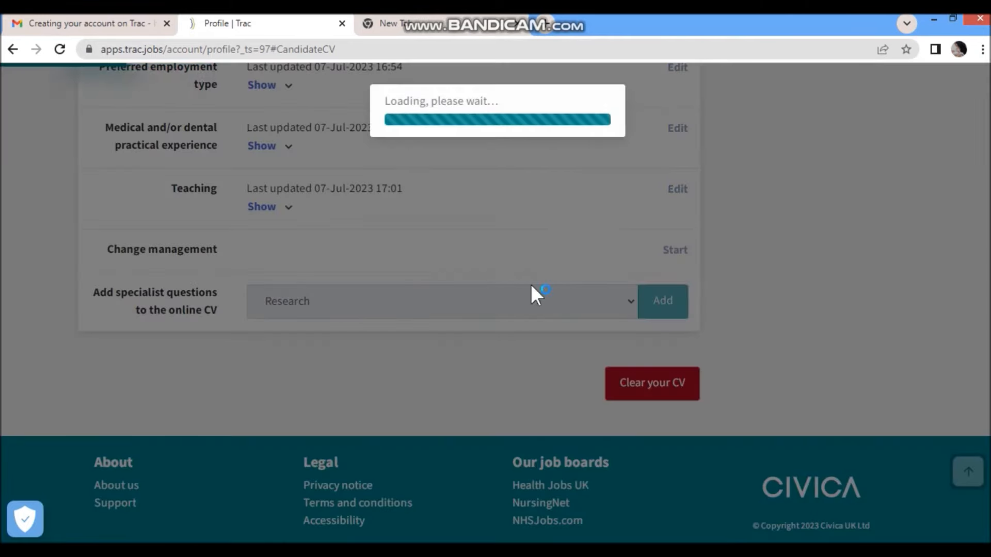
pyautogui.scroll(-1, 204, 289)
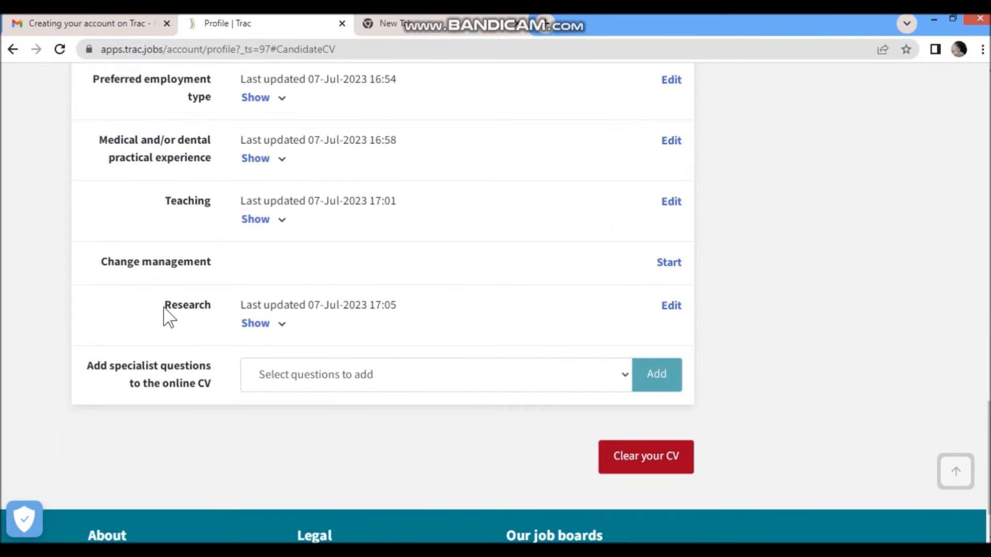
# Expand the saved Research section and review its project title, date, aim of research and conclusions.
pyautogui.moveTo(164, 309); pyautogui.dragTo(224, 311)
pyautogui.click(277, 324)
pyautogui.scroll(-1, 181, 378)
pyautogui.scroll(-2, 180, 379)
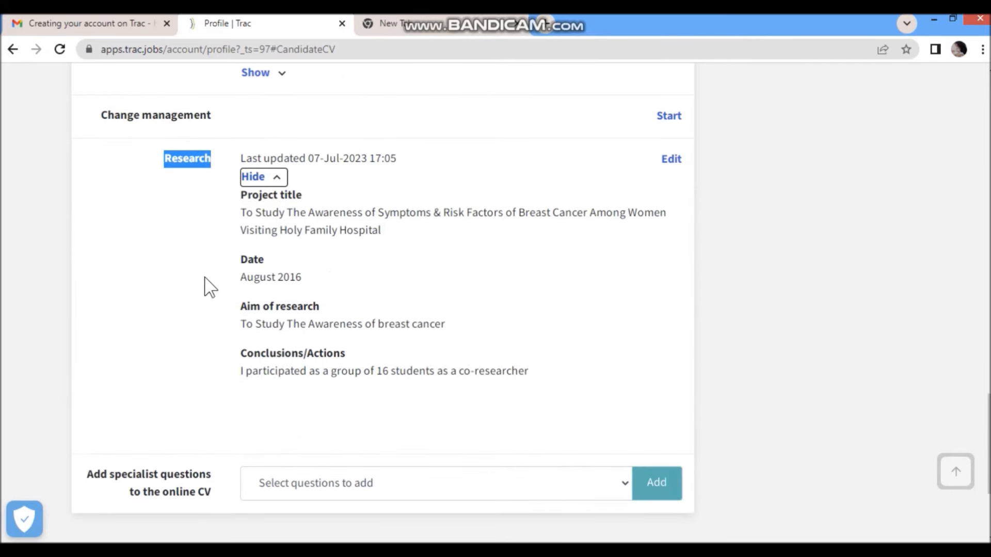
pyautogui.moveTo(242, 212); pyautogui.dragTo(637, 238)
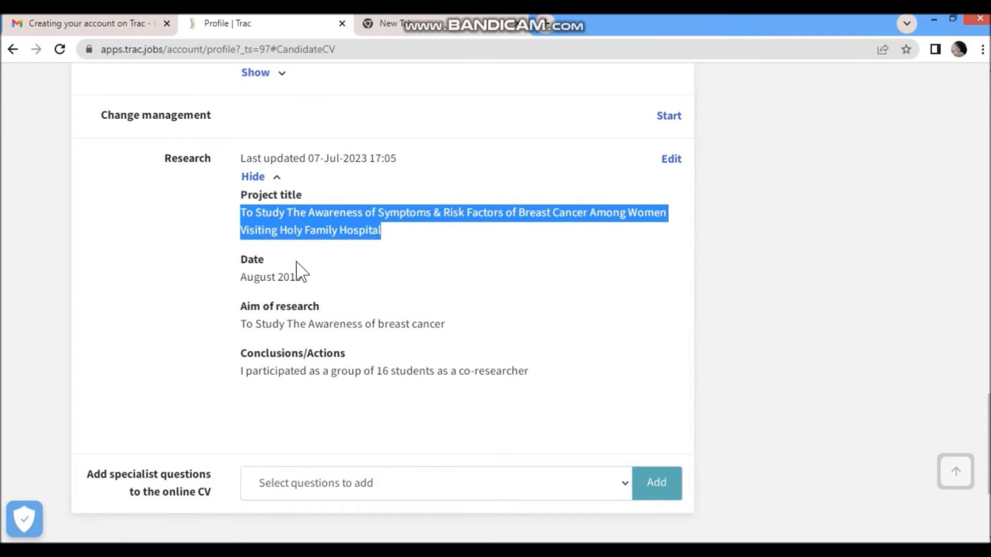
pyautogui.moveTo(246, 277); pyautogui.dragTo(302, 277)
pyautogui.moveTo(241, 325); pyautogui.dragTo(458, 341)
pyautogui.moveTo(240, 354); pyautogui.dragTo(360, 358)
pyautogui.moveTo(245, 370); pyautogui.dragTo(536, 380)
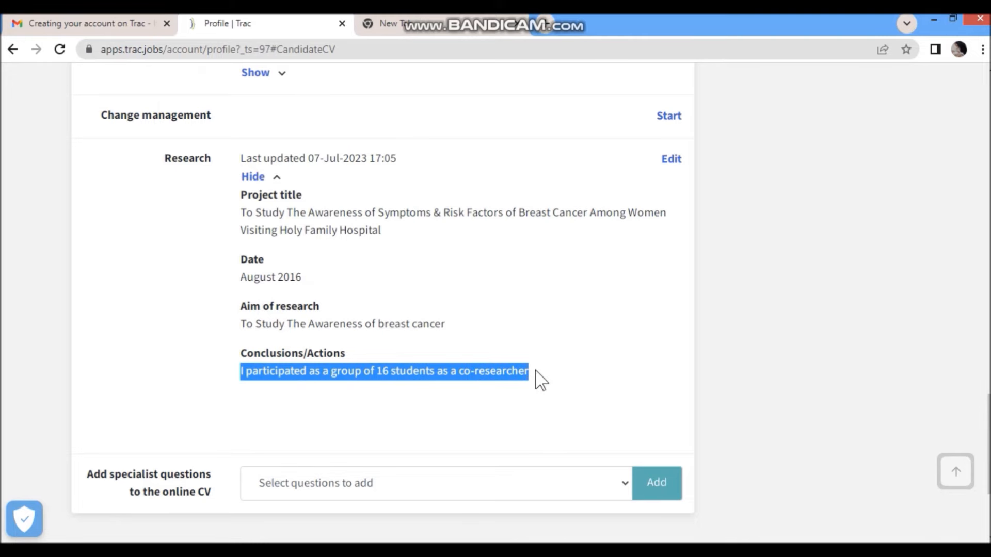
pyautogui.click(480, 316)
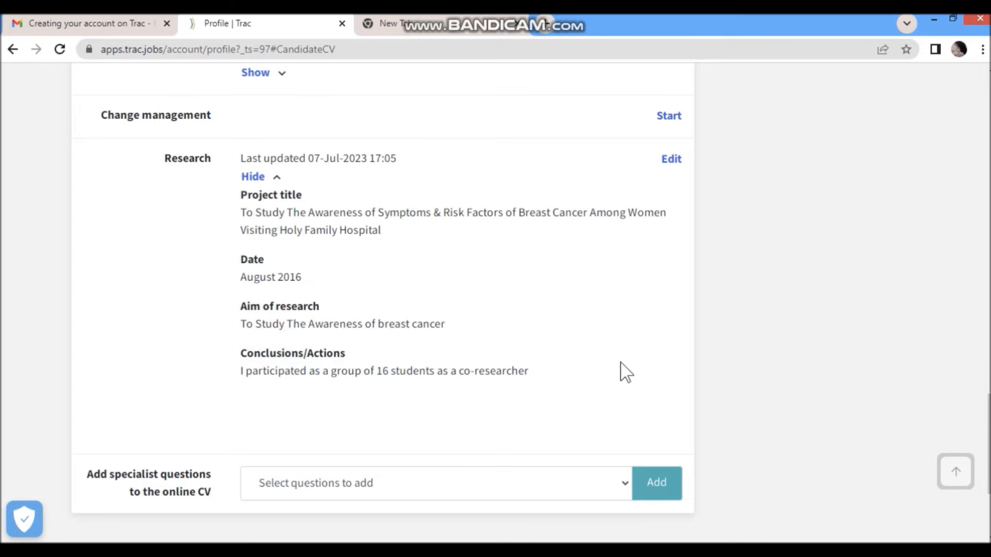
# Add the "Presentations" specialist questions to the online CV and save the section with its completed presentation entries.
pyautogui.scroll(-2, 358, 464)
pyautogui.click(358, 410)
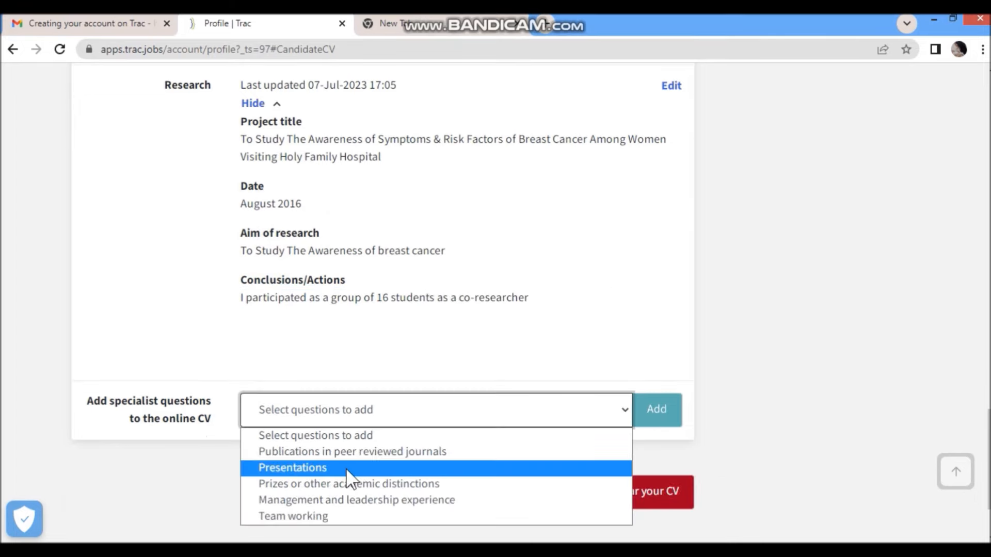
pyautogui.click(346, 468)
pyautogui.click(651, 421)
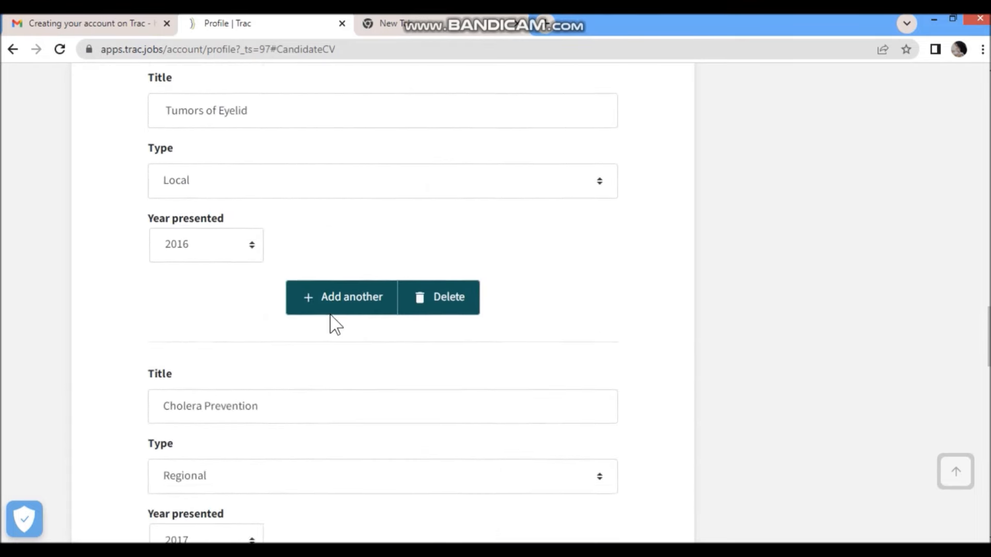
pyautogui.scroll(-20, 330, 314)
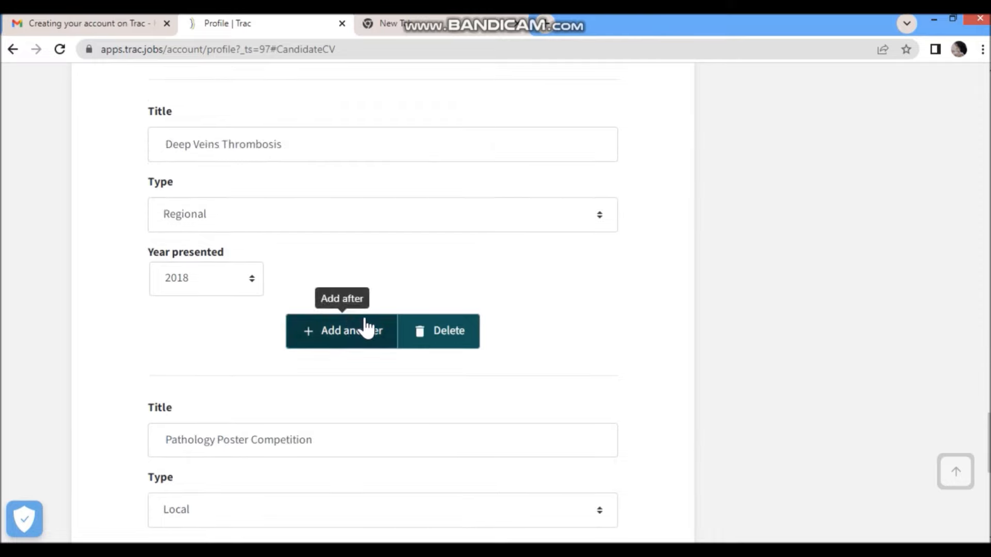
pyautogui.click(418, 425)
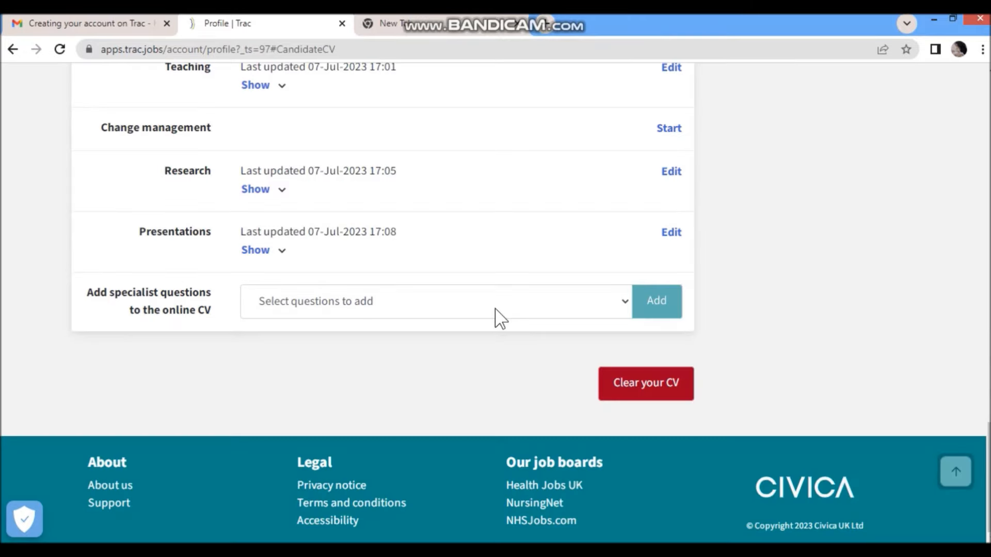
# Expand the saved Presentations section, review the title of each presentation entry, and collapse the section again.
pyautogui.click(276, 252)
pyautogui.scroll(-1, 376, 305)
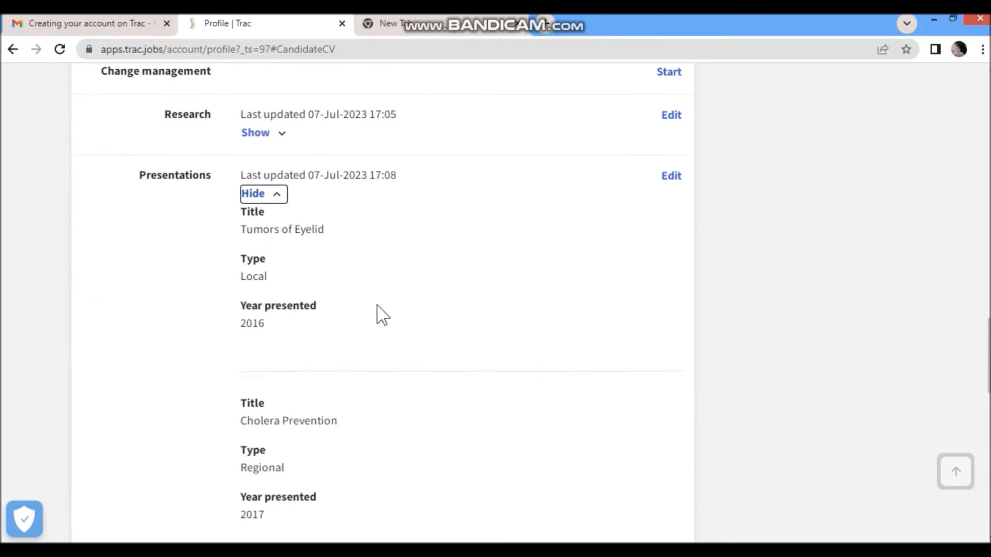
pyautogui.moveTo(241, 212); pyautogui.dragTo(332, 210)
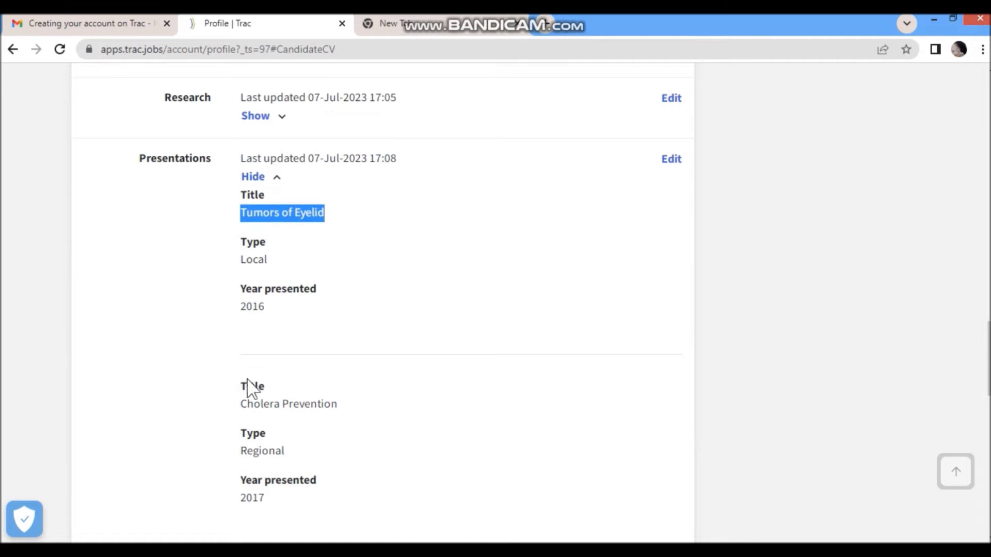
pyautogui.moveTo(248, 401); pyautogui.dragTo(347, 411)
pyautogui.scroll(-4, 287, 356)
pyautogui.moveTo(239, 378); pyautogui.dragTo(426, 389)
pyautogui.scroll(-7, 426, 389)
pyautogui.moveTo(240, 201); pyautogui.dragTo(376, 213)
pyautogui.moveTo(243, 390); pyautogui.dragTo(443, 403)
pyautogui.scroll(-4, 450, 355)
pyautogui.scroll(13, 475, 325)
pyautogui.scroll(5, 475, 321)
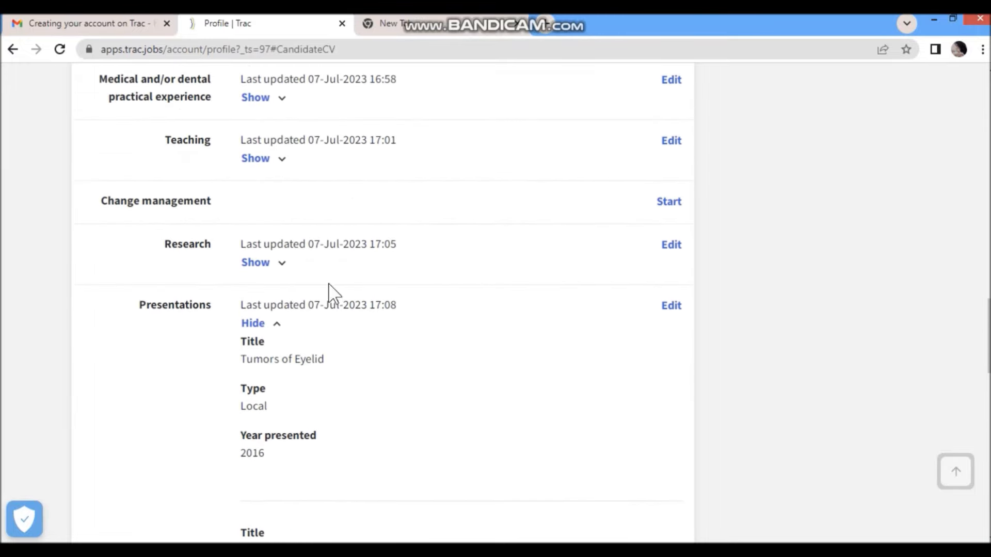
pyautogui.click(273, 326)
# Add the "Prizes or other academic distinctions" specialist questions to the online CV and save the section with its completed award entries.
pyautogui.scroll(-2, 361, 320)
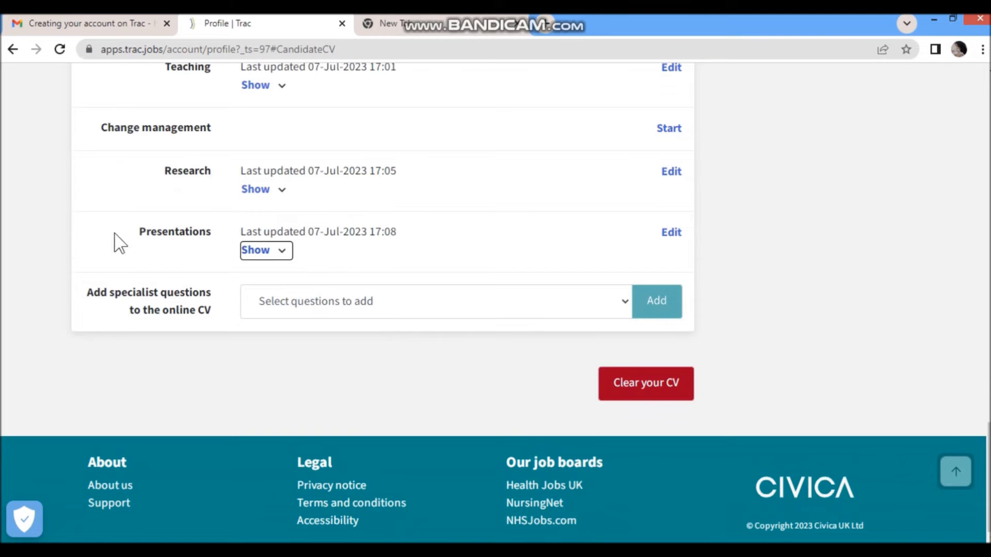
pyautogui.moveTo(146, 231); pyautogui.dragTo(269, 232)
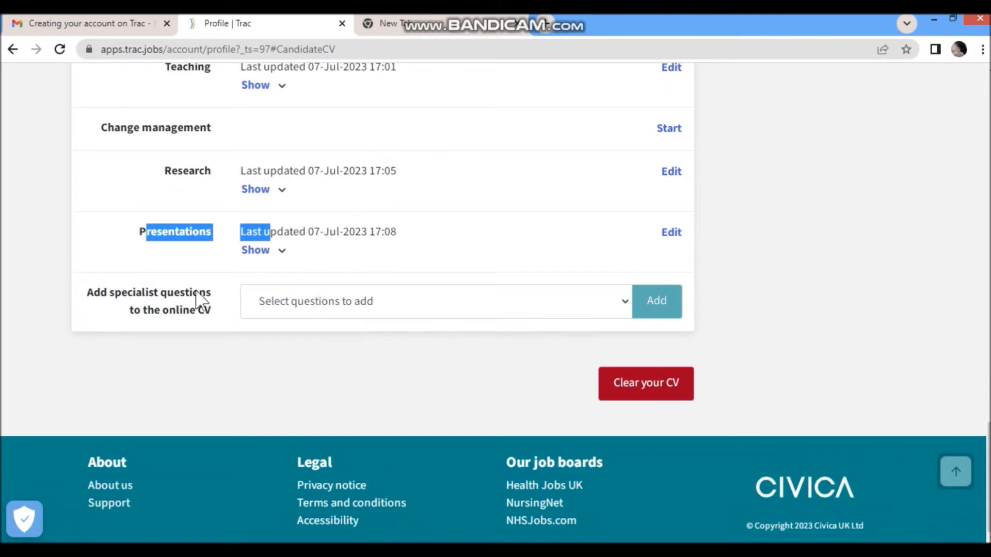
pyautogui.click(614, 307)
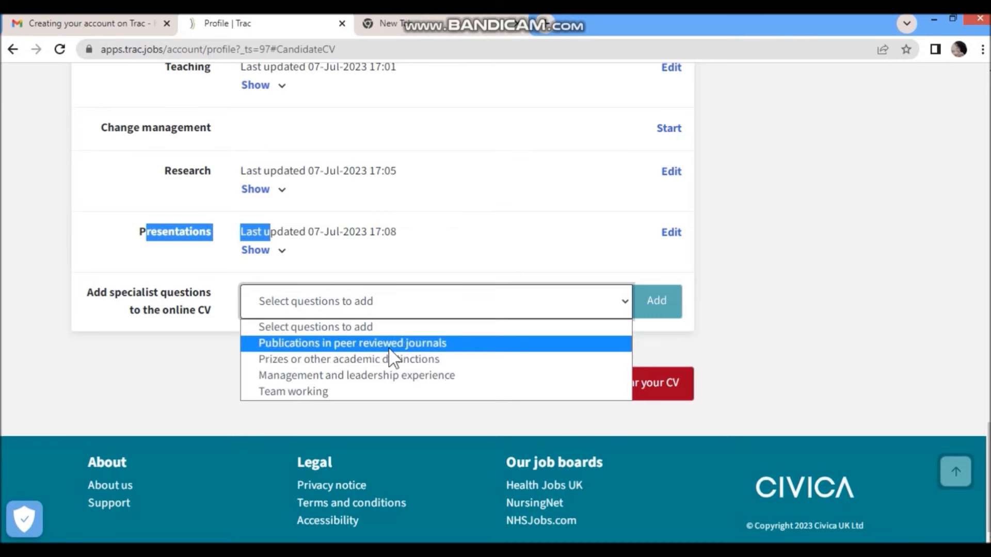
pyautogui.click(377, 358)
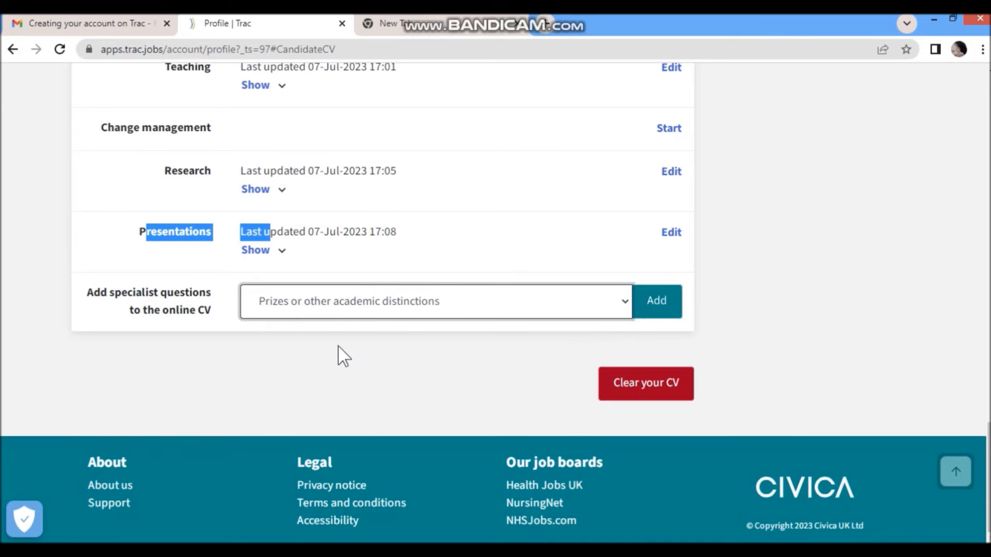
pyautogui.click(646, 314)
pyautogui.scroll(-5, 278, 273)
pyautogui.click(238, 226)
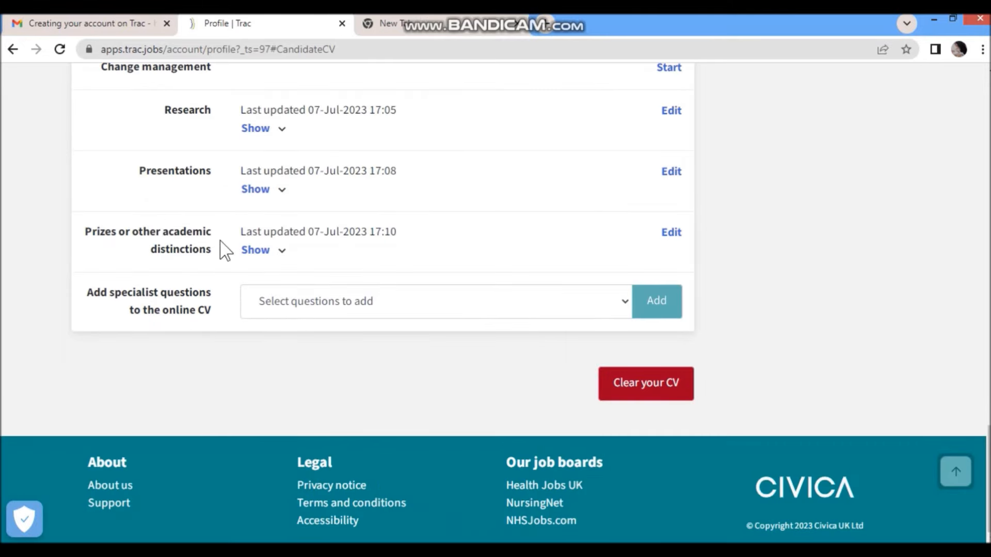
# Expand the saved Prizes or other academic distinctions section, review each entry's awarding body and award description, and collapse it again.
pyautogui.click(276, 252)
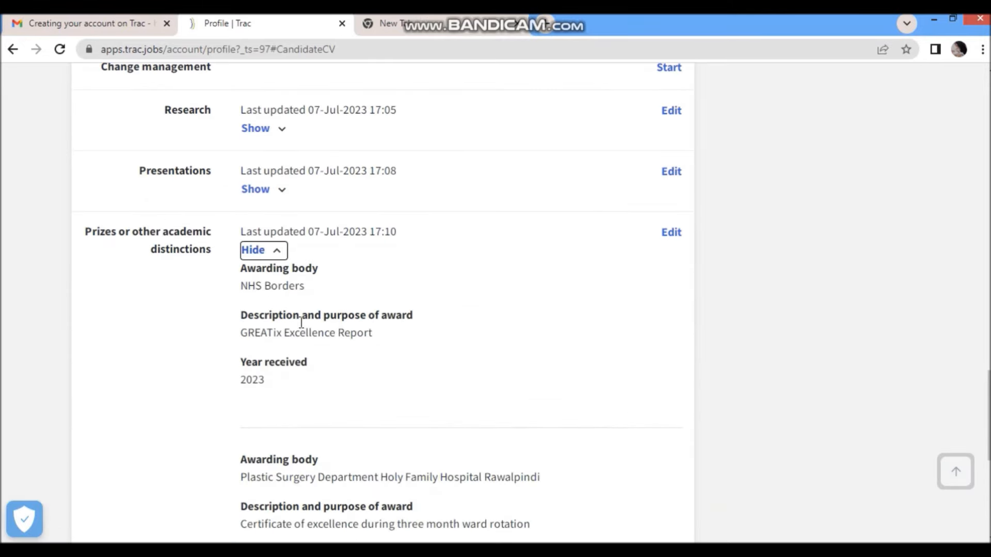
pyautogui.moveTo(248, 314); pyautogui.dragTo(433, 320)
pyautogui.moveTo(369, 339); pyautogui.dragTo(233, 332)
pyautogui.scroll(-1, 224, 370)
pyautogui.scroll(-4, 224, 370)
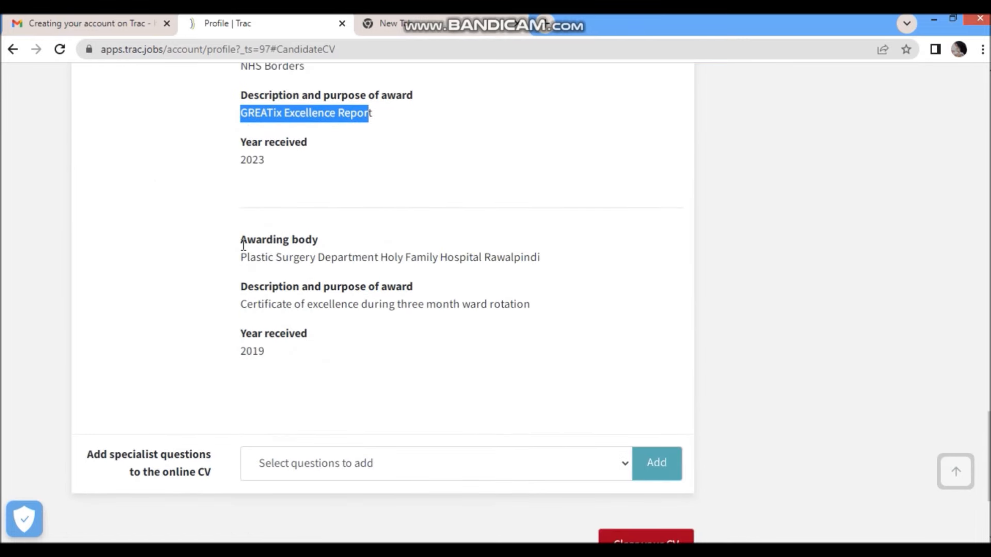
pyautogui.click(237, 266)
pyautogui.scroll(2, 272, 160)
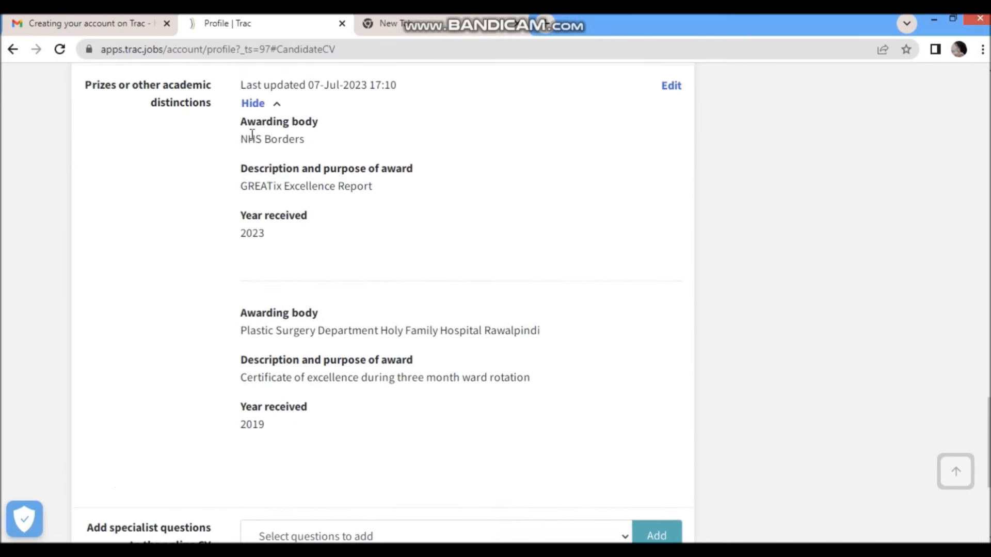
pyautogui.moveTo(309, 135); pyautogui.dragTo(310, 137)
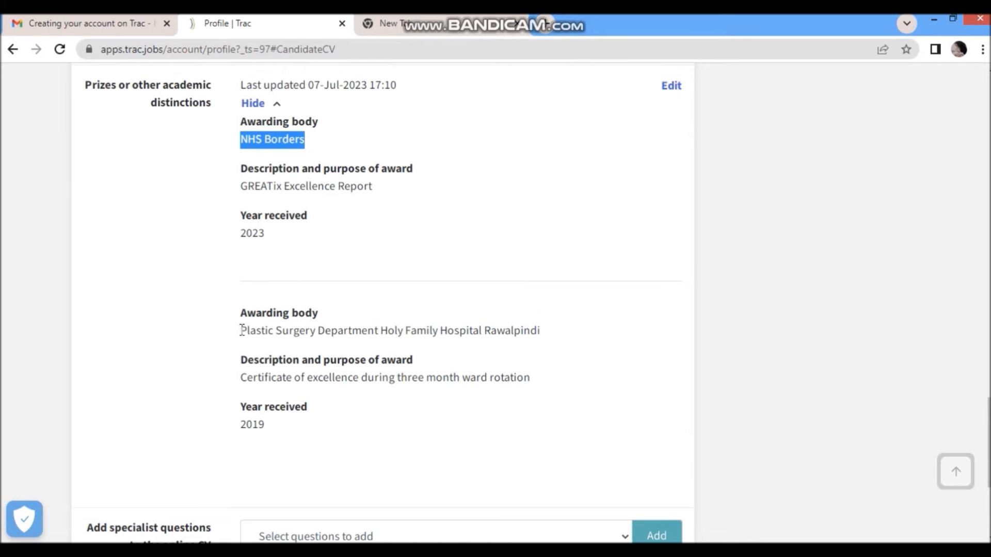
pyautogui.moveTo(241, 329); pyautogui.dragTo(350, 380)
pyautogui.moveTo(243, 377); pyautogui.dragTo(537, 390)
pyautogui.scroll(-3, 446, 413)
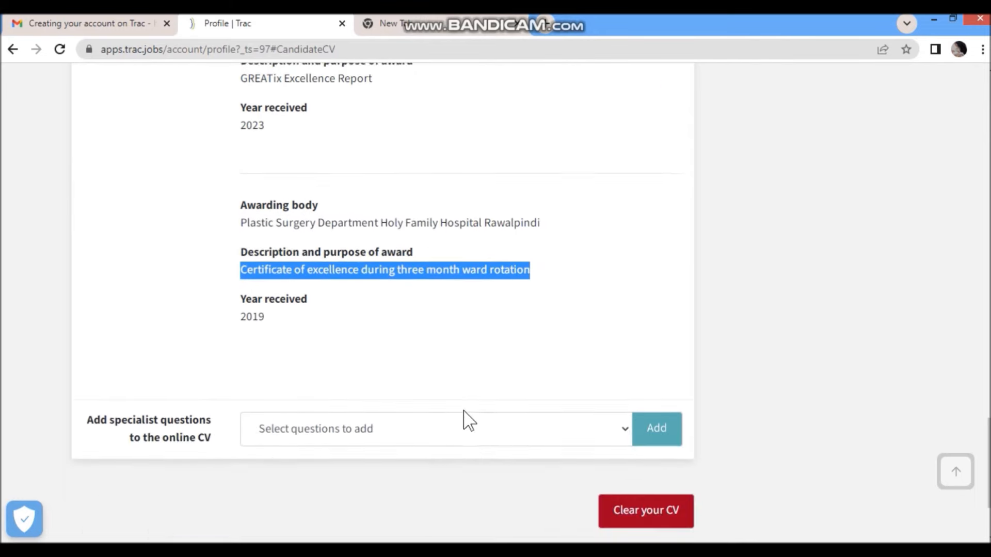
pyautogui.scroll(4, 351, 312)
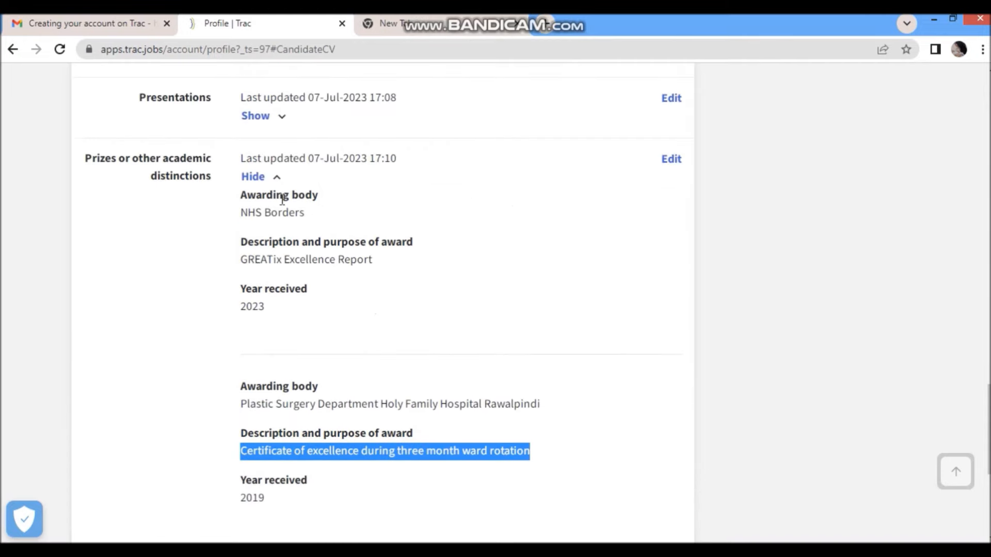
pyautogui.click(277, 181)
# Add the "Management and leadership experience" questions and save an answer listing CR, BR, Rota manager, cricket team captain and university society membership or headship.
pyautogui.moveTo(112, 231); pyautogui.dragTo(546, 314)
pyautogui.click(625, 309)
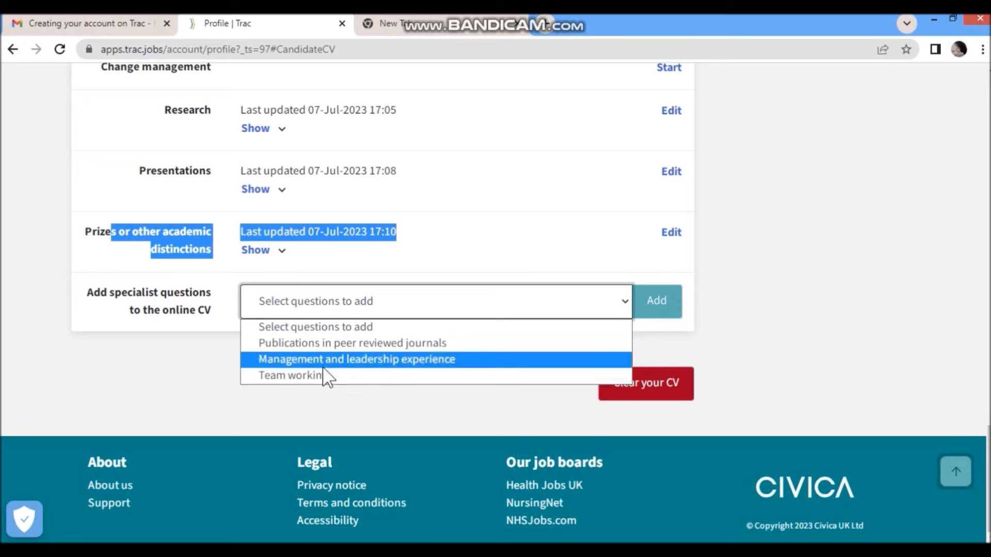
pyautogui.click(378, 361)
pyautogui.click(655, 309)
pyautogui.click(208, 175)
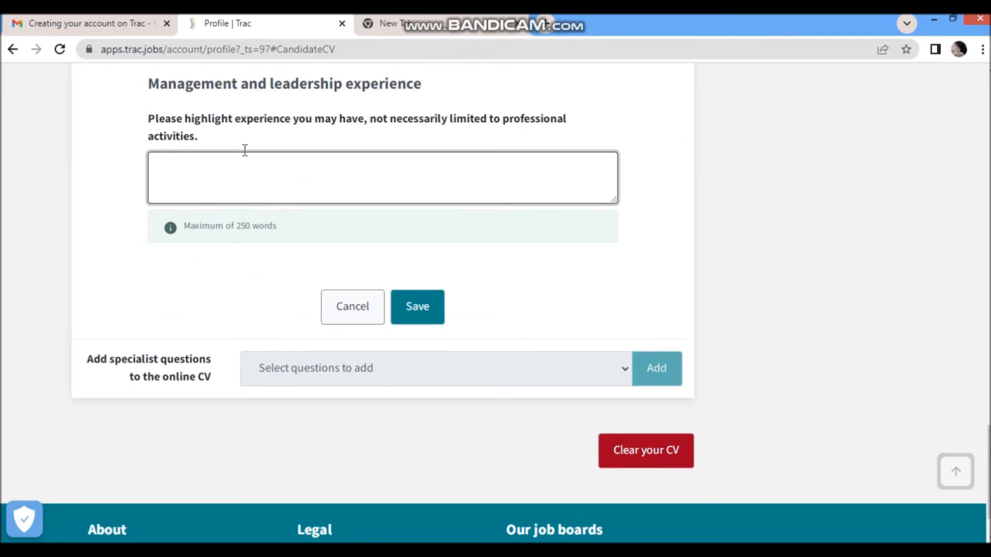
pyautogui.moveTo(149, 83); pyautogui.dragTo(424, 105)
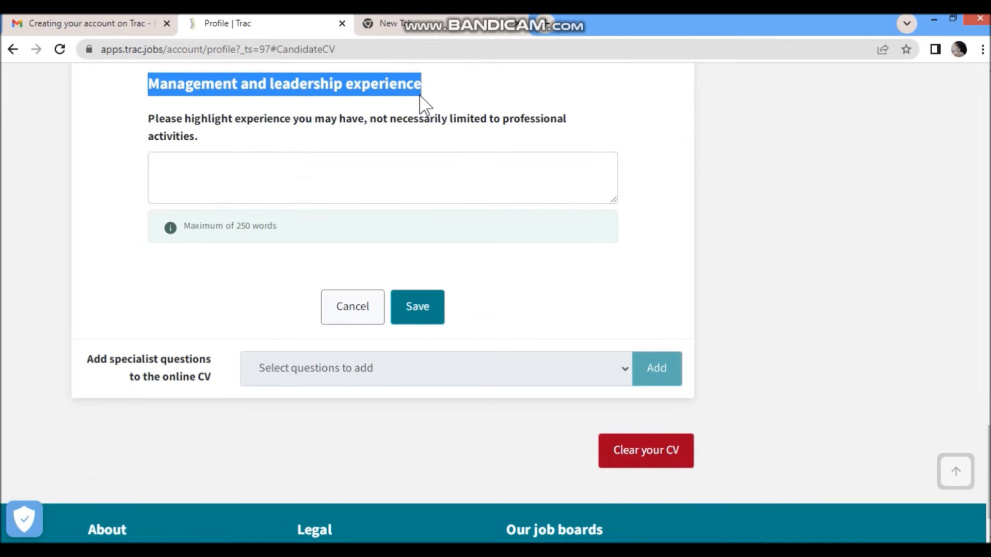
pyautogui.click(373, 177)
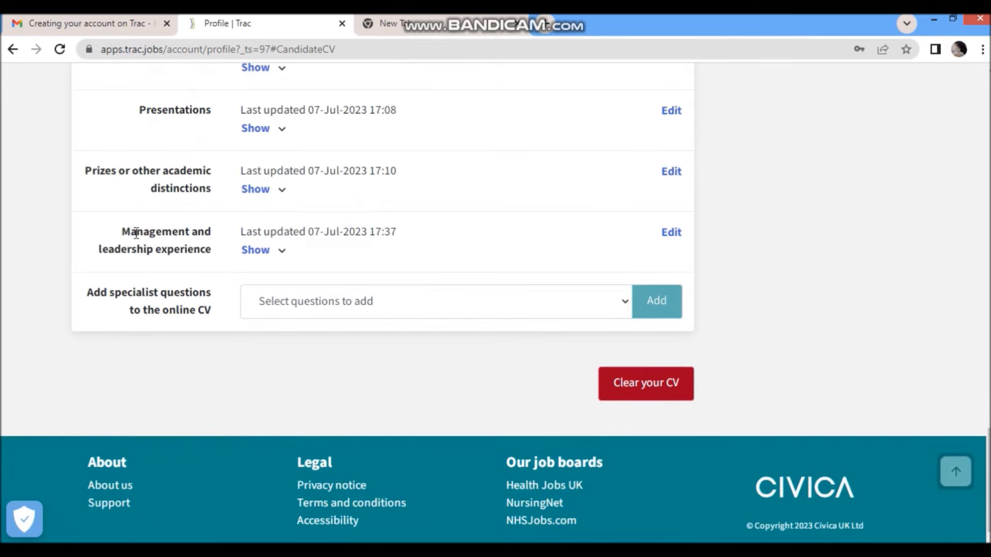
# Expand the saved Management and leadership experience section and review each role listed in the answer.
pyautogui.moveTo(119, 239); pyautogui.dragTo(226, 256)
pyautogui.click(280, 251)
pyautogui.doubleClick(248, 303)
pyautogui.moveTo(261, 327); pyautogui.dragTo(245, 321)
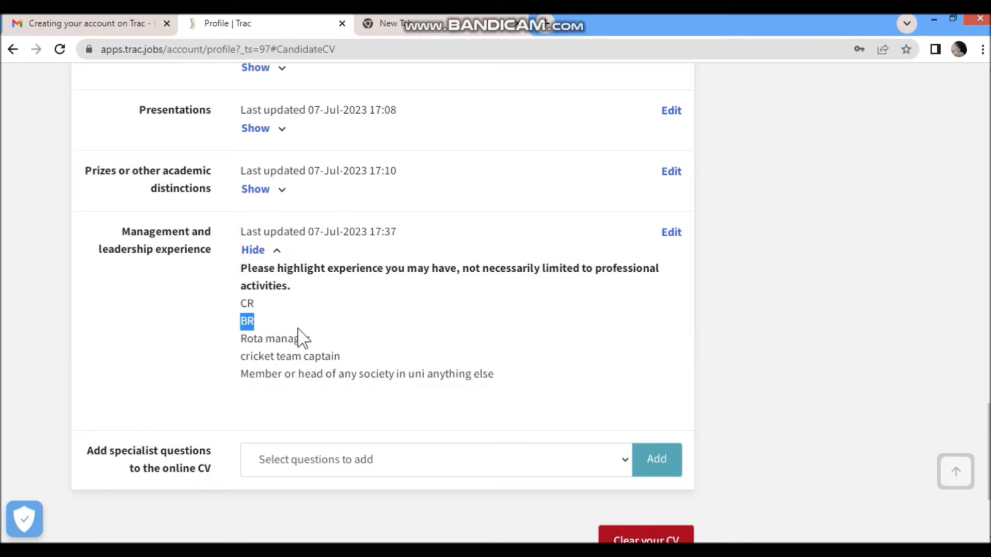
pyautogui.moveTo(311, 340); pyautogui.dragTo(252, 339)
pyautogui.moveTo(341, 357); pyautogui.dragTo(510, 386)
pyautogui.click(511, 386)
pyautogui.moveTo(432, 422); pyautogui.dragTo(497, 354)
pyautogui.moveTo(226, 248); pyautogui.dragTo(207, 351)
# Add the "Team working" specialist questions and save an answer describing healthcare teamwork during the house job and current postgraduate training.
pyautogui.scroll(-3, 359, 349)
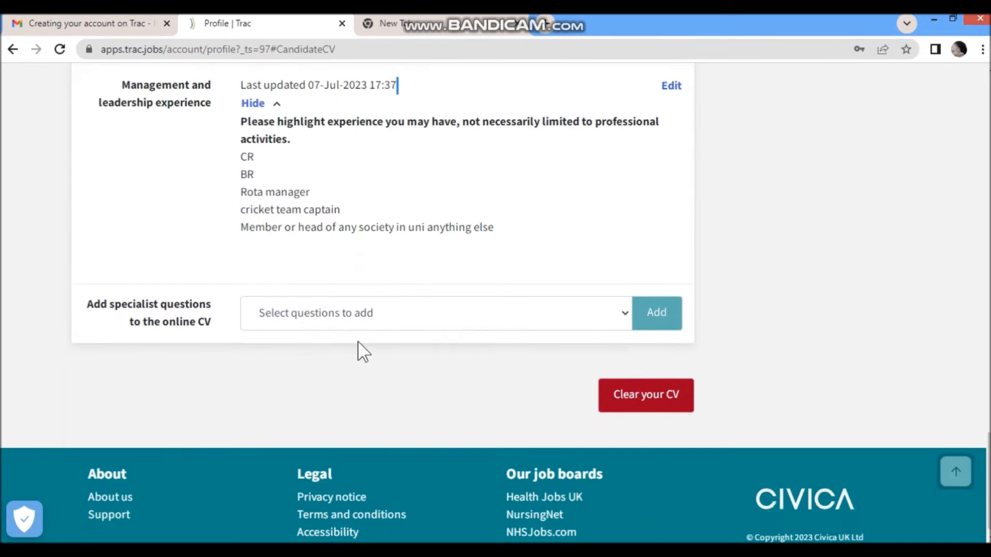
pyautogui.click(367, 312)
pyautogui.click(321, 371)
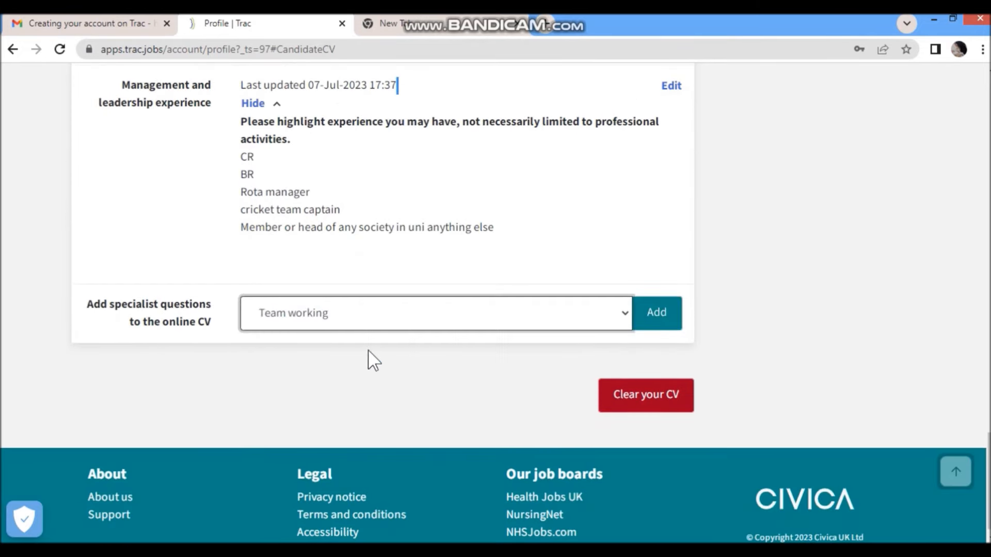
pyautogui.click(683, 314)
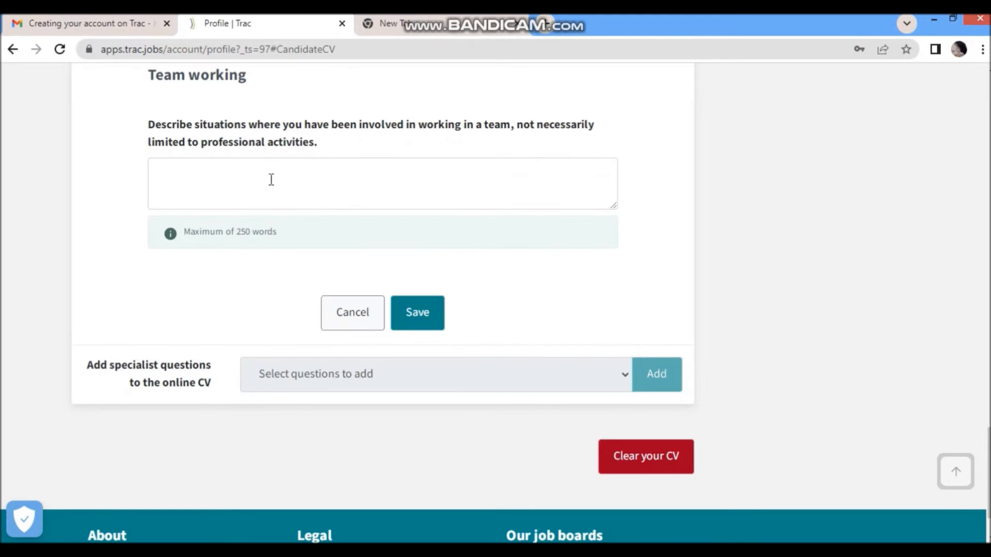
pyautogui.moveTo(150, 127); pyautogui.dragTo(324, 150)
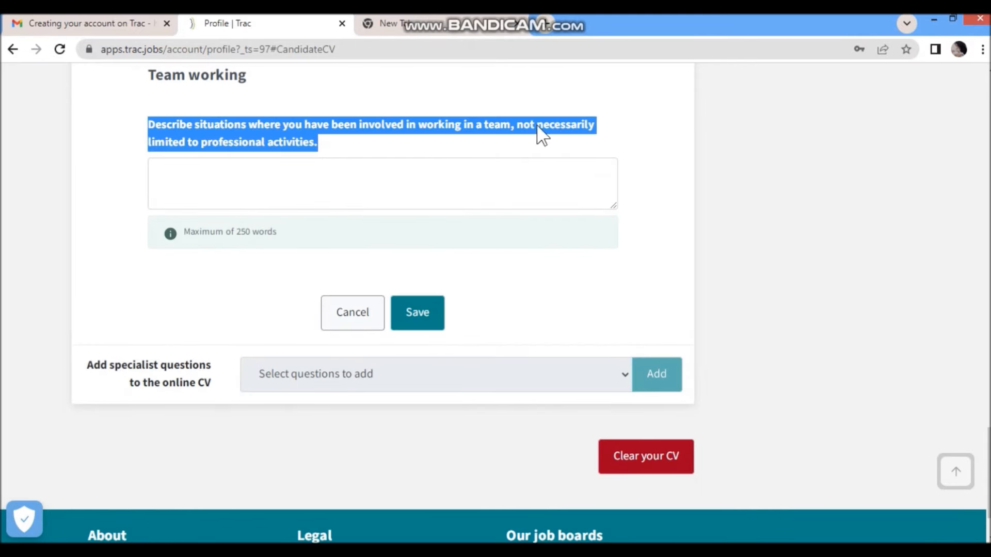
pyautogui.moveTo(517, 125); pyautogui.dragTo(392, 149)
pyautogui.click(244, 174)
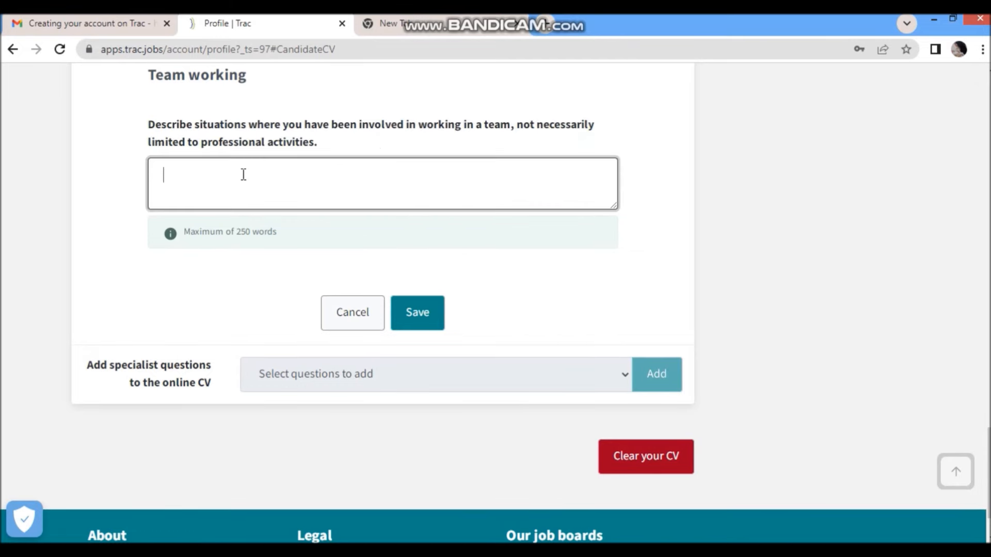
pyautogui.scroll(1, 133, 168)
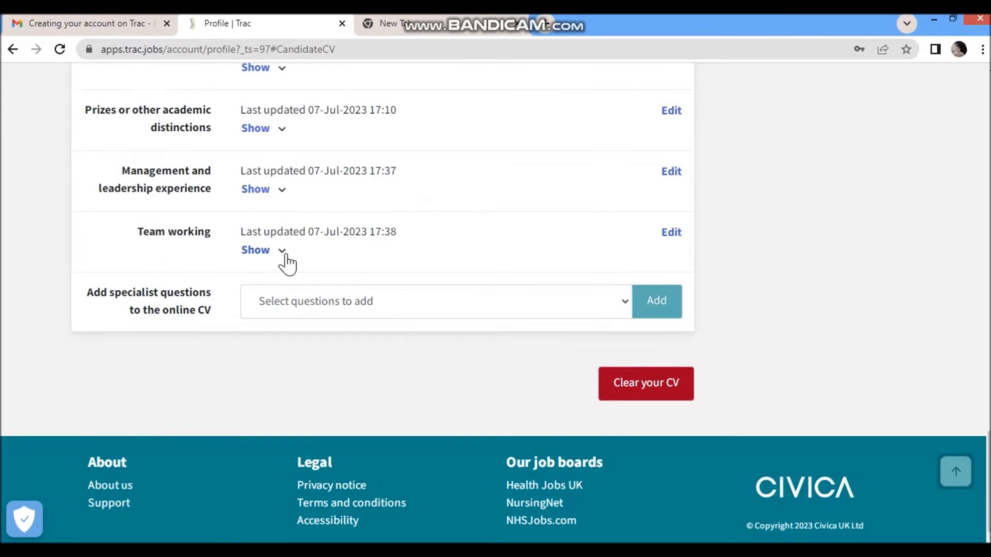
# Expand the saved Team working section and review its question and written answer.
pyautogui.click(281, 251)
pyautogui.moveTo(243, 303); pyautogui.dragTo(665, 407)
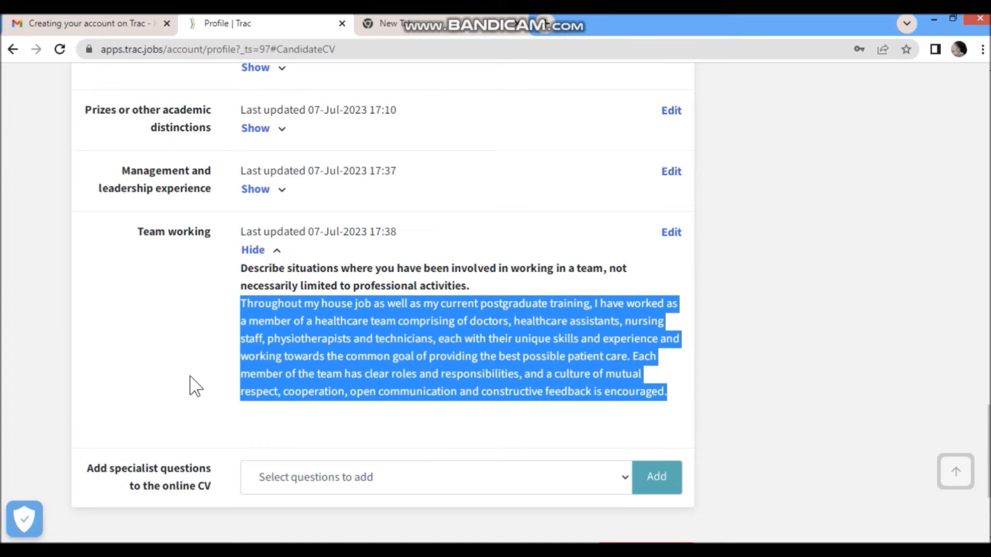
pyautogui.moveTo(320, 269); pyautogui.dragTo(603, 269)
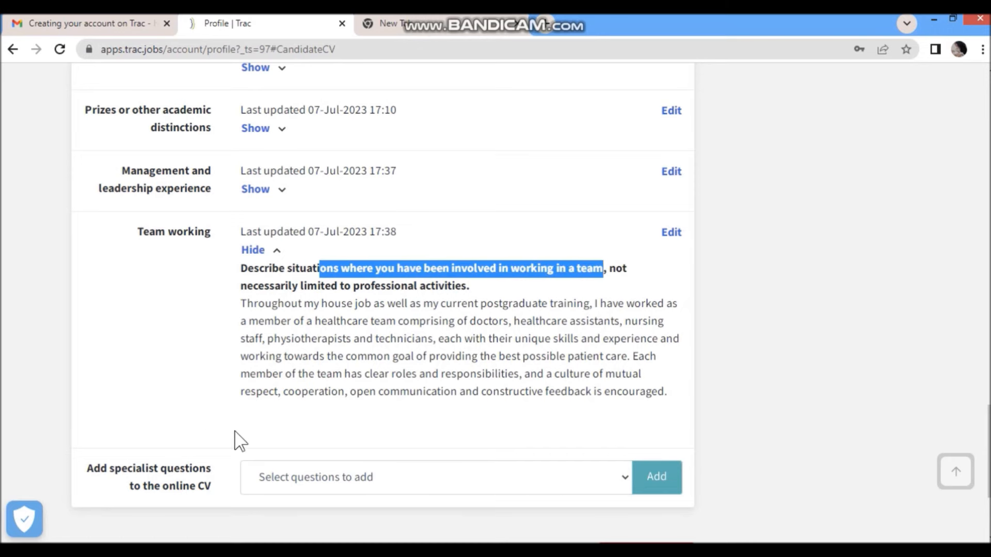
# Check which specialist questions can still be added to the supporting information, and collapse the Team working section.
pyautogui.click(366, 480)
pyautogui.scroll(-1, 272, 436)
pyautogui.click(328, 407)
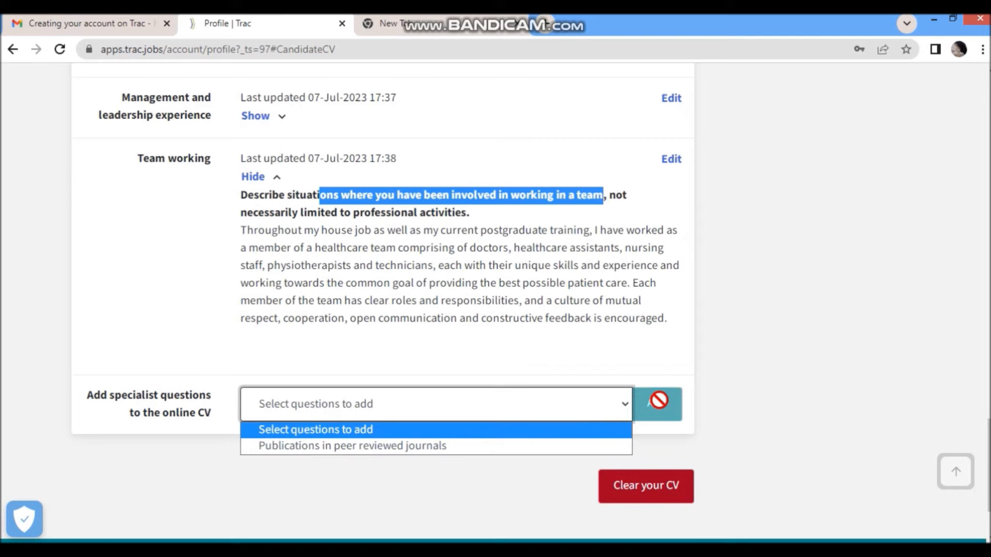
pyautogui.click(376, 385)
pyautogui.click(279, 185)
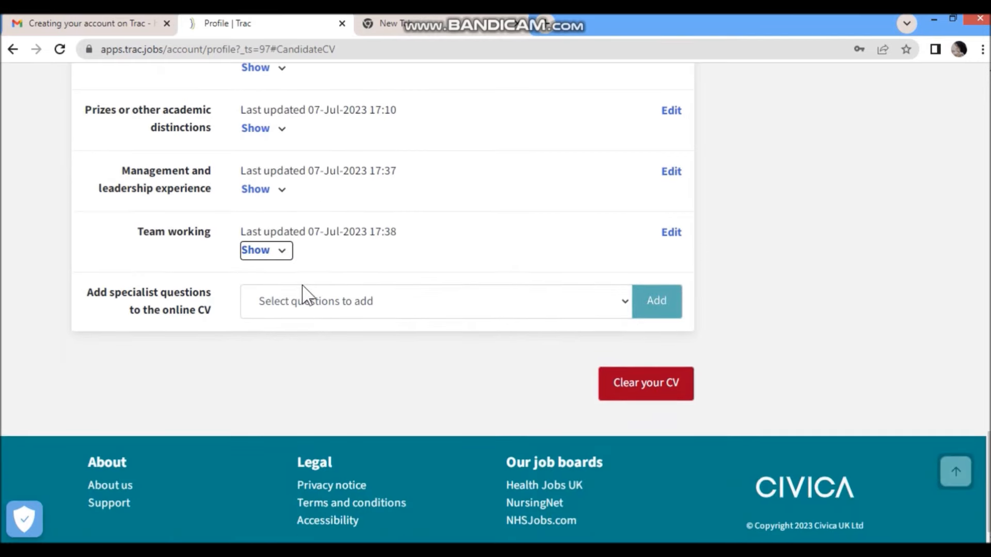
# Review the whole profile from contact details through qualifications and employment to the supporting information sections.
pyautogui.scroll(4, 385, 310)
pyautogui.scroll(-4, 384, 311)
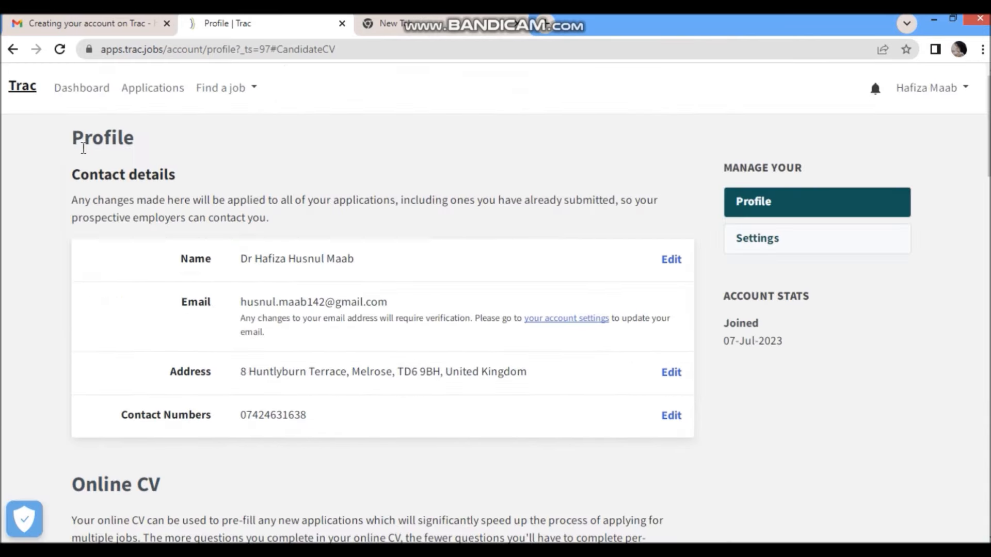
pyautogui.moveTo(77, 143); pyautogui.dragTo(154, 150)
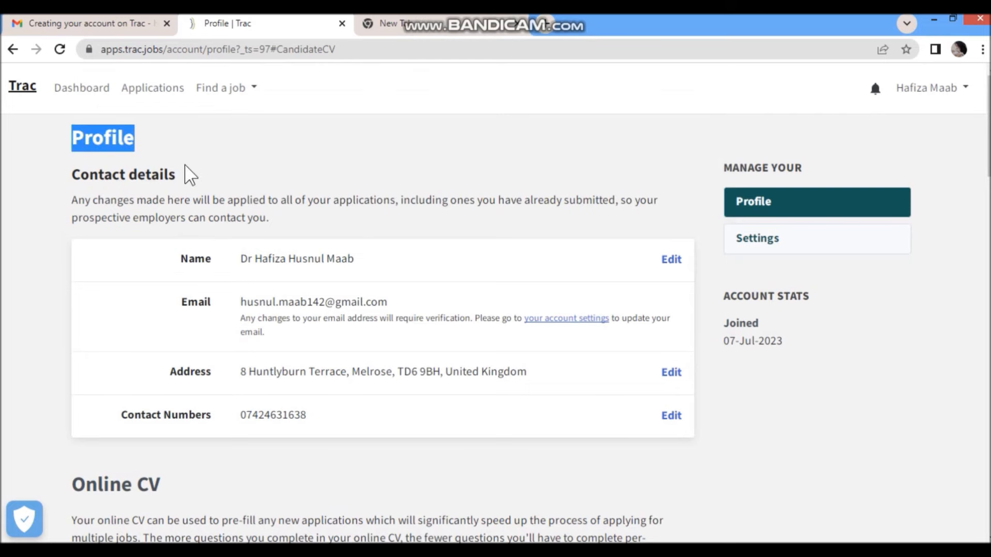
pyautogui.moveTo(82, 175); pyautogui.dragTo(184, 201)
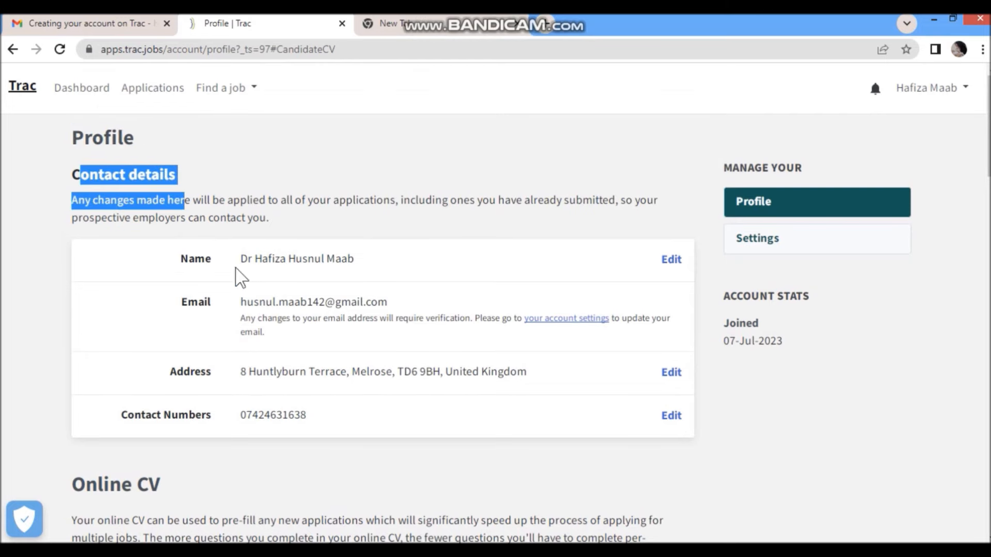
pyautogui.scroll(-5, 256, 436)
pyautogui.scroll(-6, 110, 219)
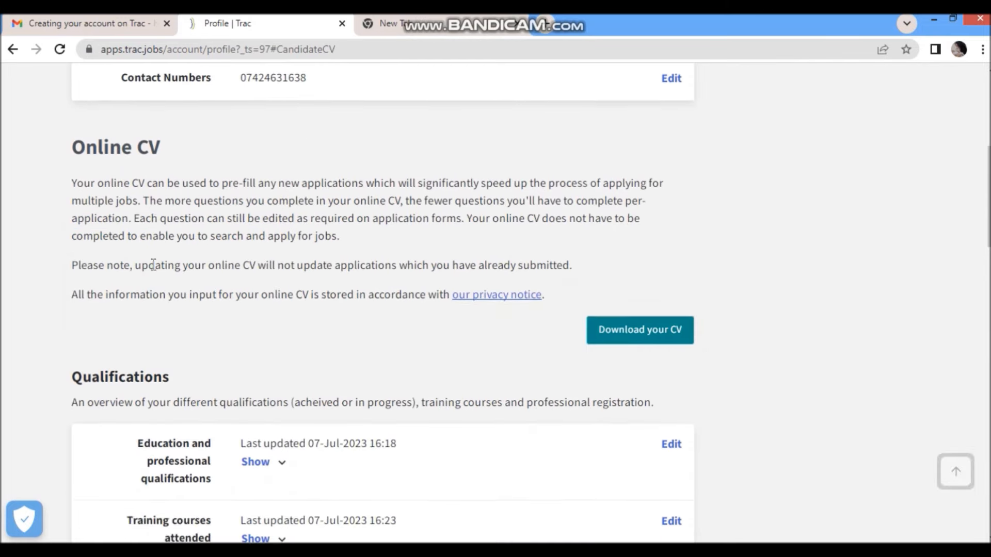
pyautogui.scroll(-4, 336, 332)
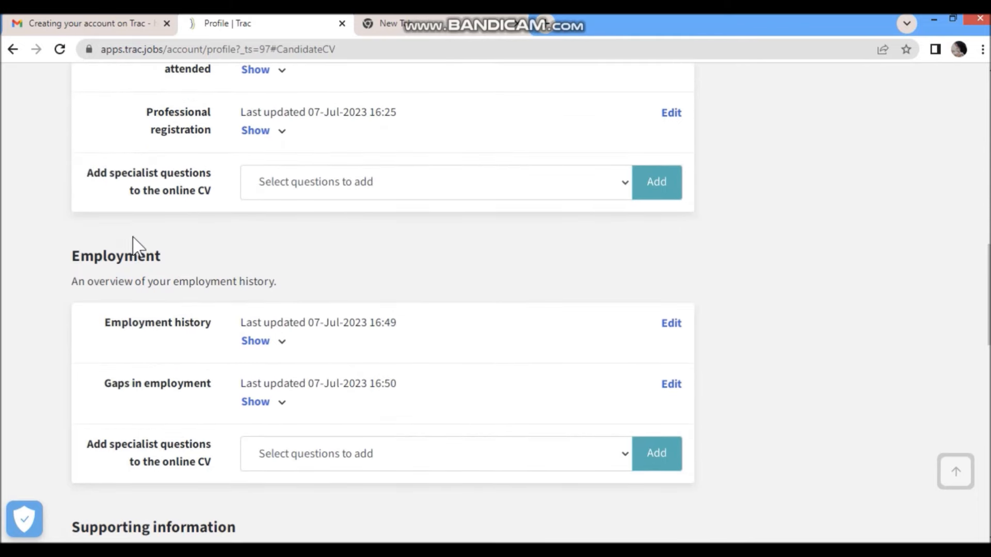
pyautogui.scroll(-2, 160, 423)
pyautogui.scroll(-3, 168, 443)
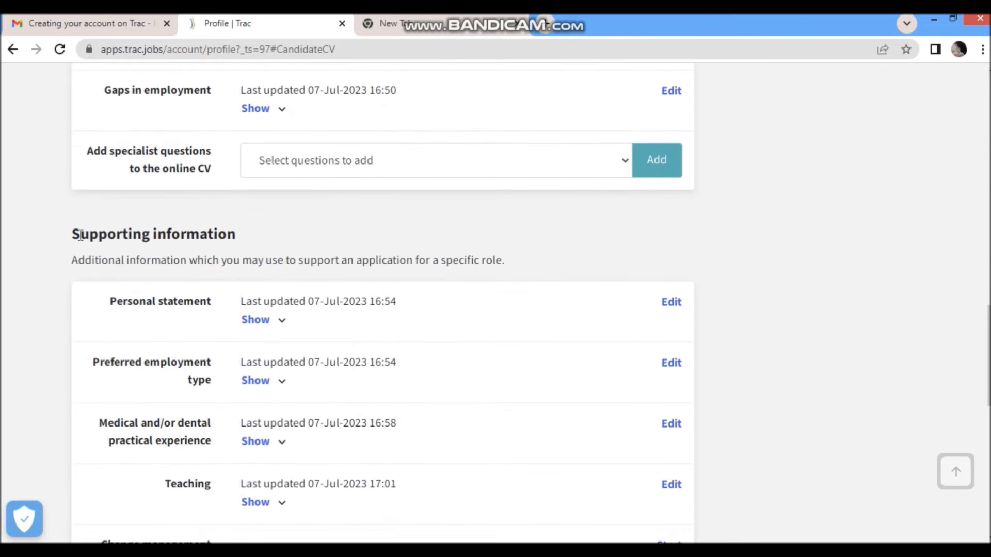
pyautogui.moveTo(72, 240); pyautogui.dragTo(263, 259)
pyautogui.scroll(-4, 297, 387)
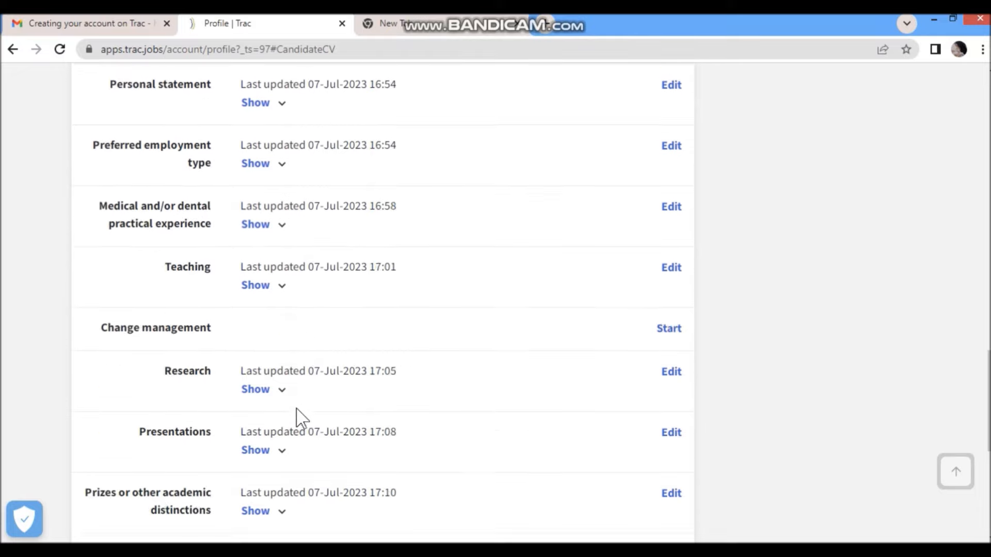
pyautogui.scroll(-4, 265, 170)
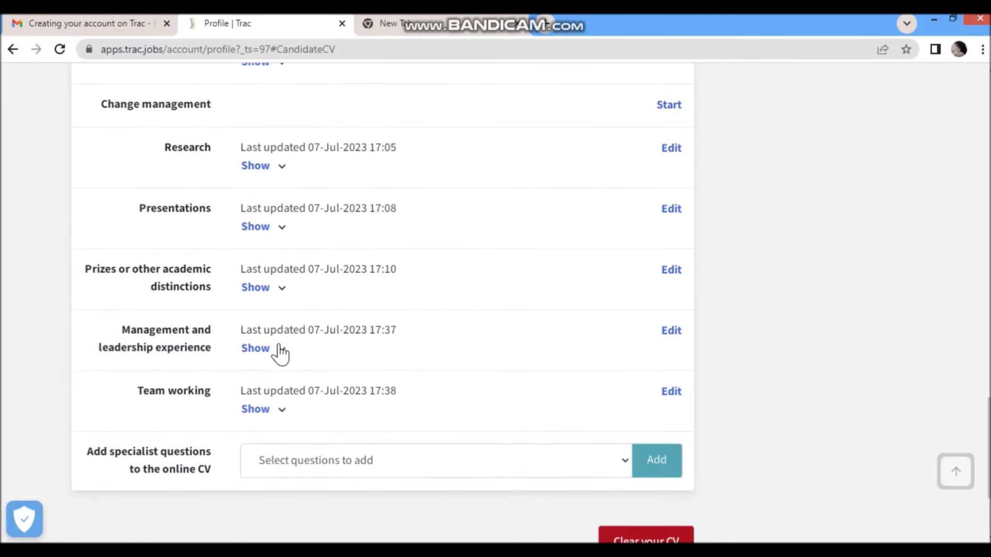
pyautogui.scroll(-3, 279, 349)
pyautogui.scroll(3, 277, 150)
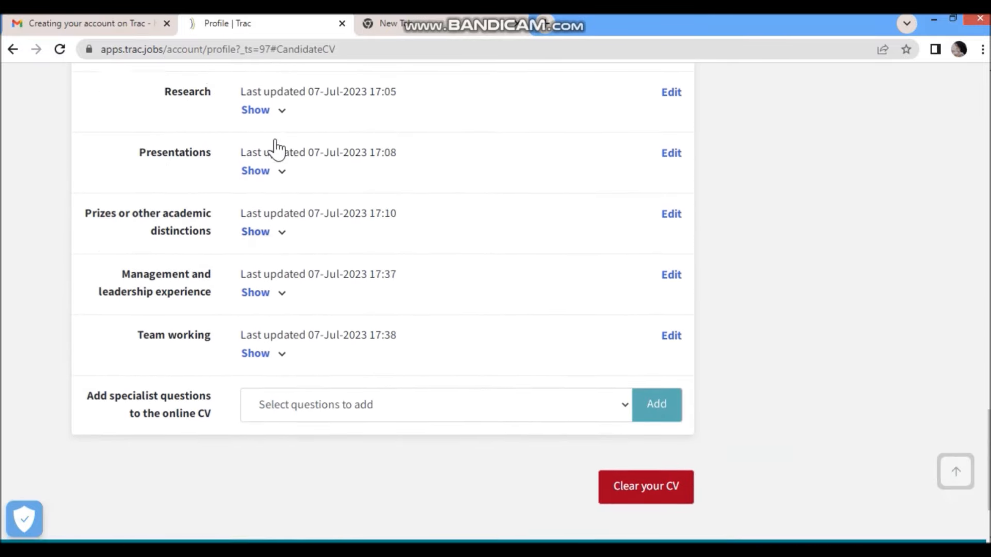
# Open the job search from the profile page and choose the Medical & Dental sector on healthjobsuk.com.
pyautogui.scroll(-3, 304, 334)
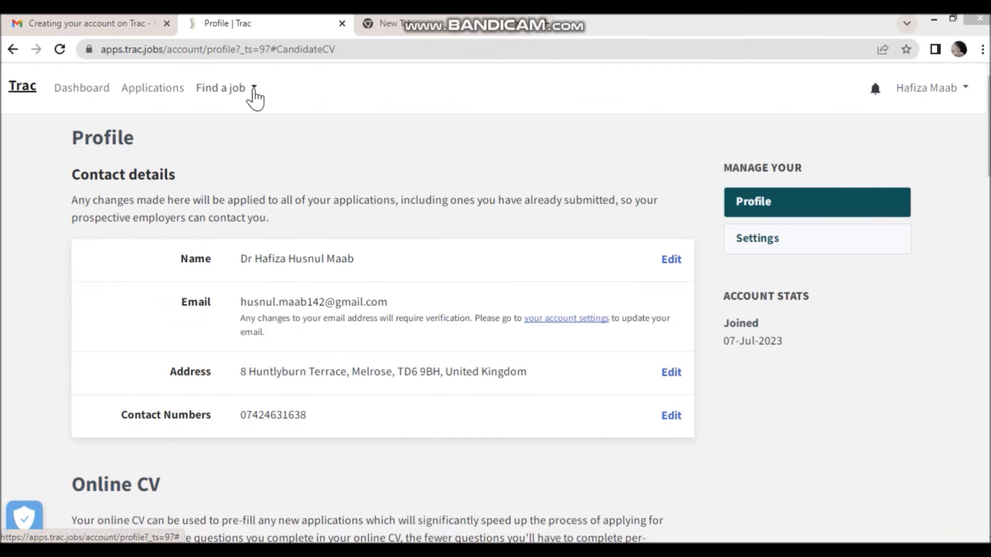
pyautogui.click(247, 88)
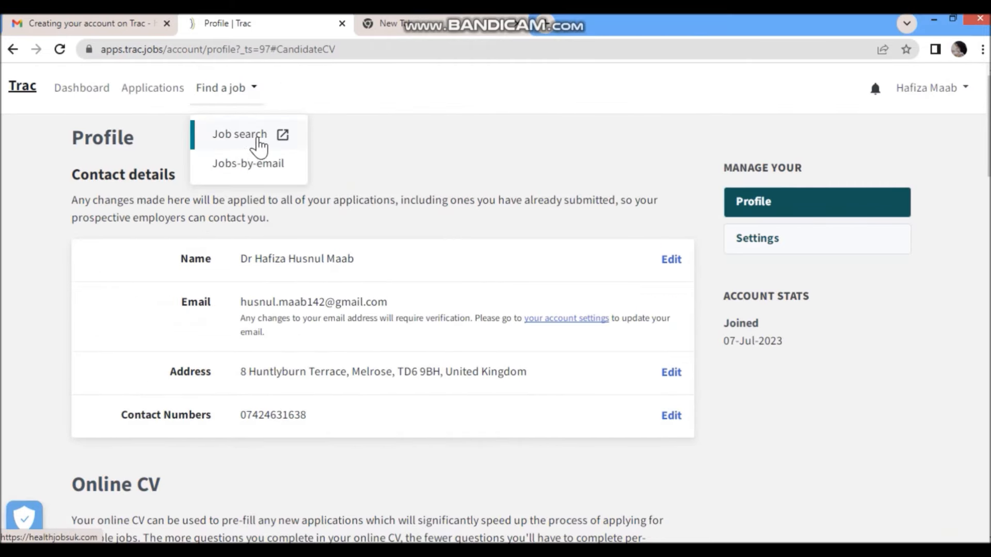
pyautogui.click(261, 146)
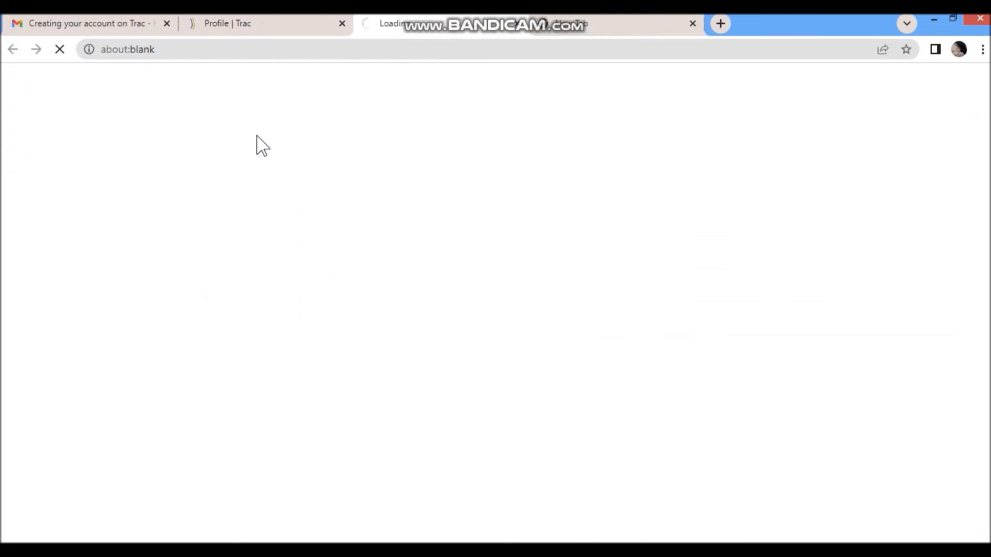
pyautogui.scroll(-3, 203, 294)
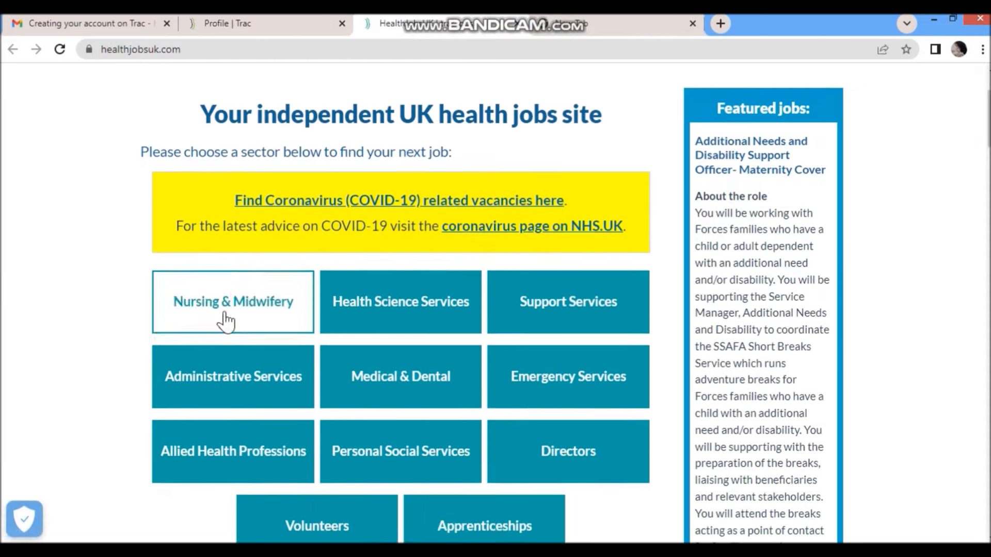
pyautogui.scroll(3, 184, 305)
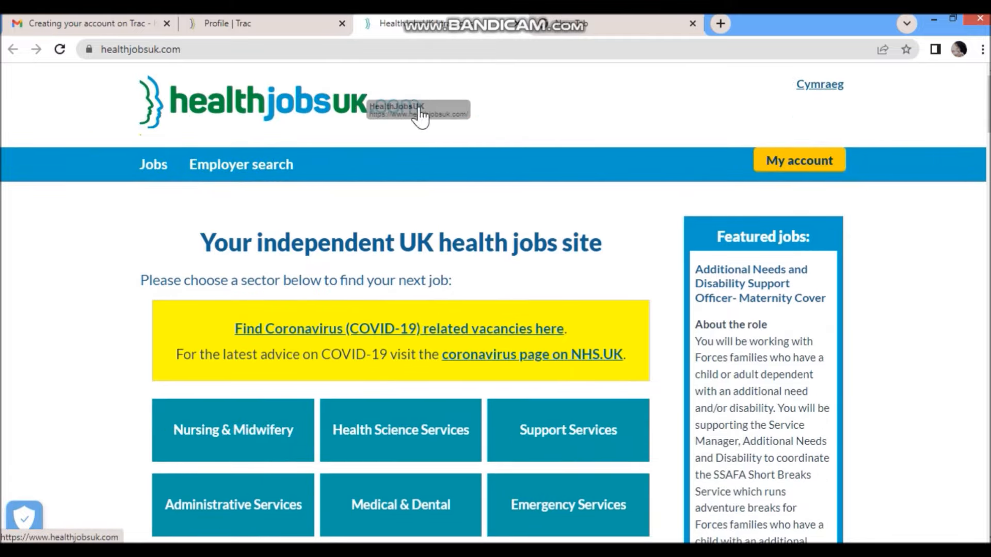
pyautogui.scroll(-3, 146, 323)
pyautogui.click(405, 365)
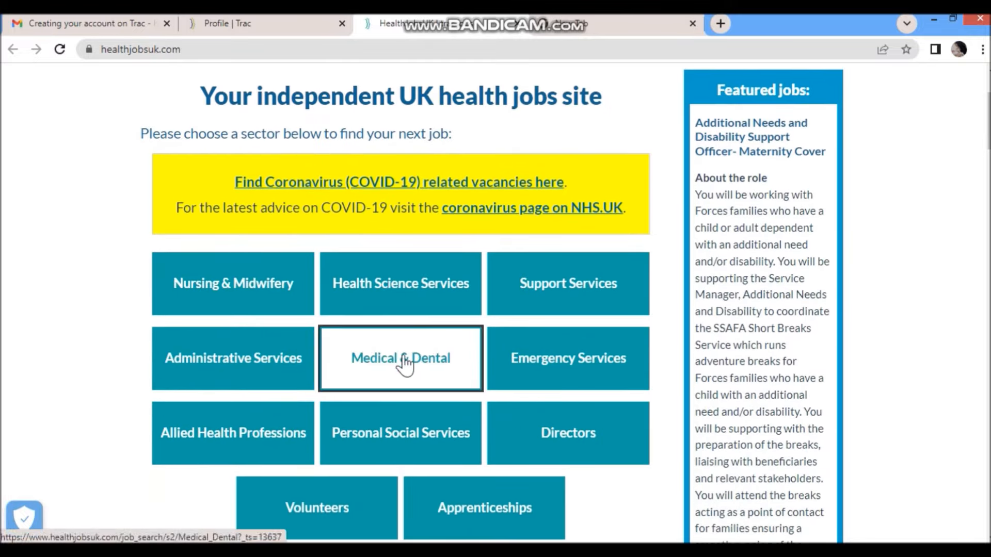
# Search the Medical and Dental vacancies for the Junior Clinical Fellow grade.
pyautogui.scroll(-3, 133, 337)
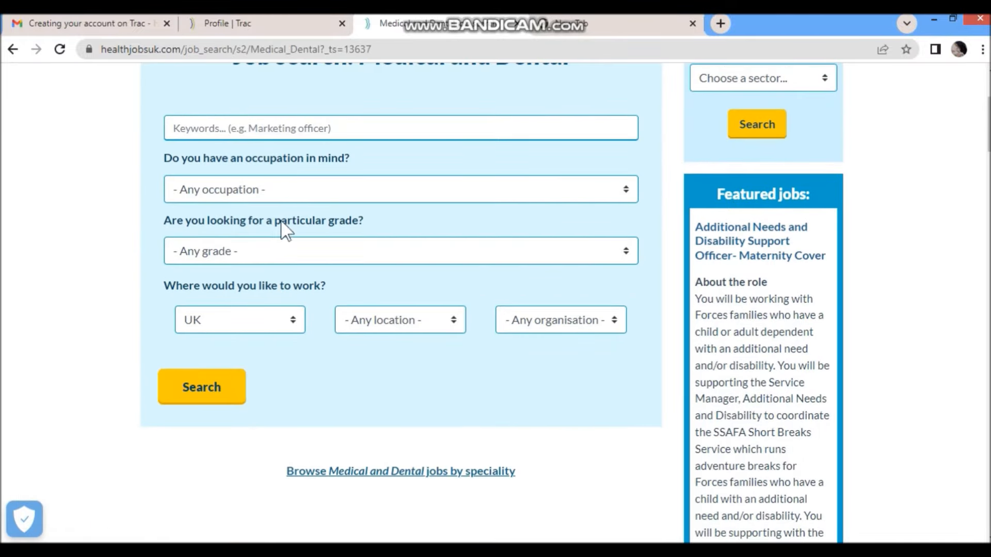
pyautogui.click(273, 252)
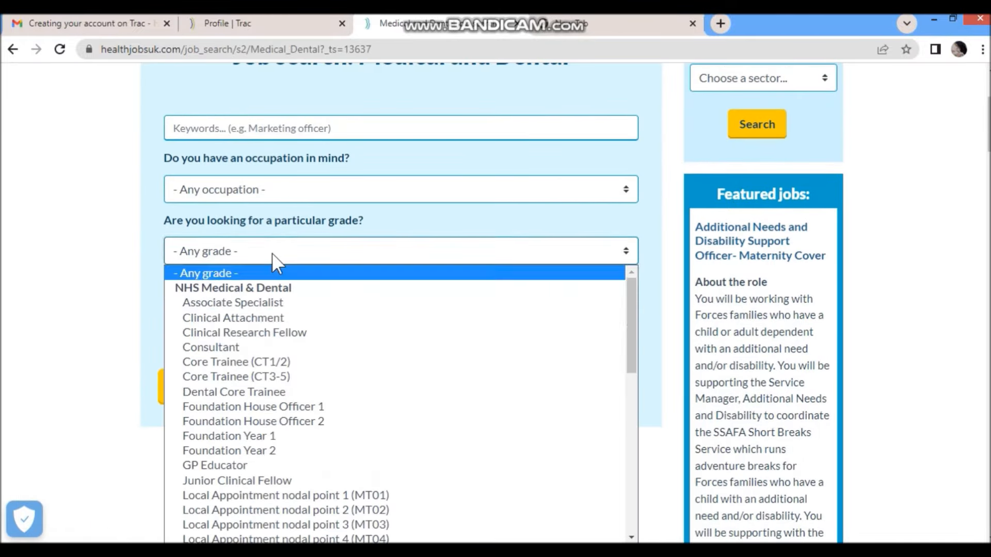
pyautogui.click(227, 481)
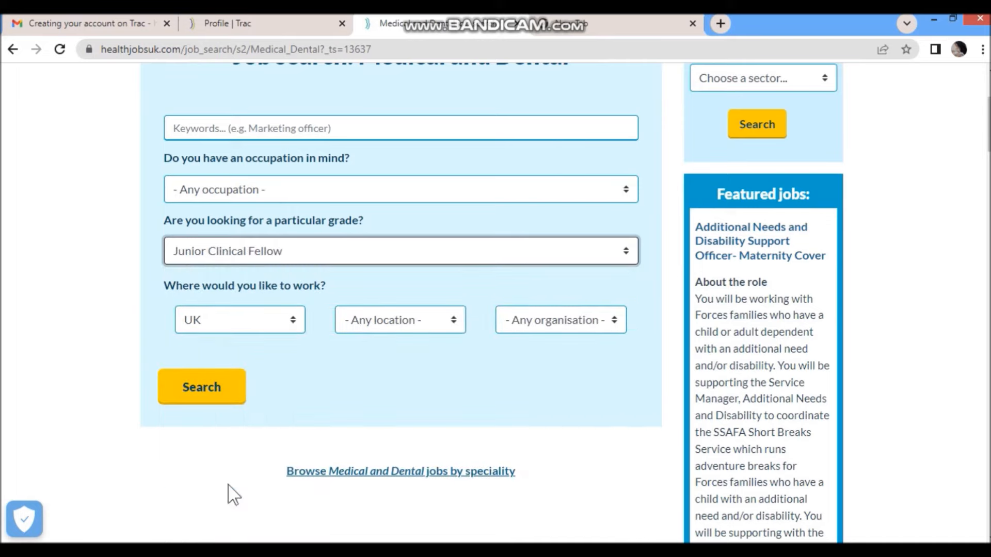
pyautogui.click(236, 407)
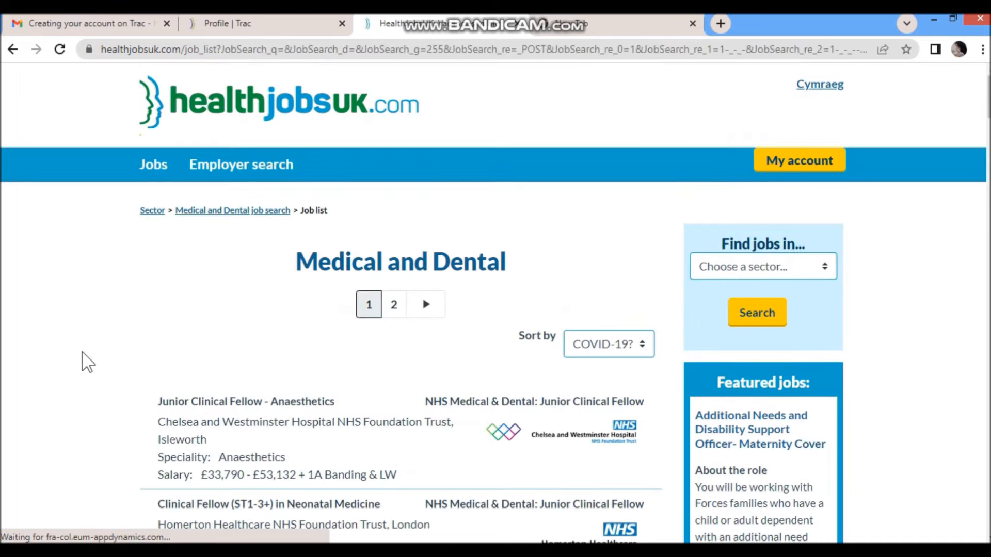
# Look through the vacancy list and open the Clinical Fellow Anaesthetics job at Dartford and Gravesham NHS Trust.
pyautogui.scroll(-5, 82, 353)
pyautogui.scroll(3, 88, 346)
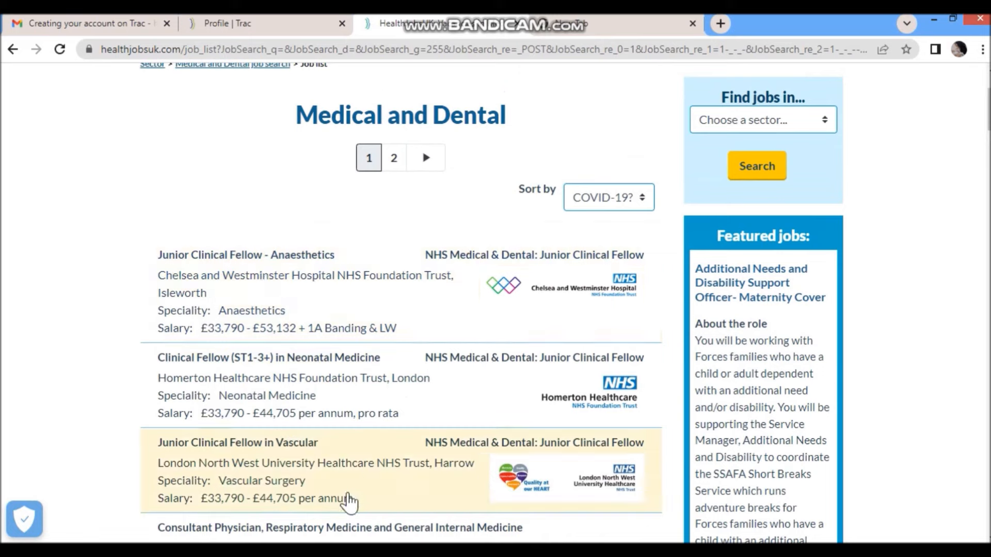
pyautogui.scroll(-7, 206, 309)
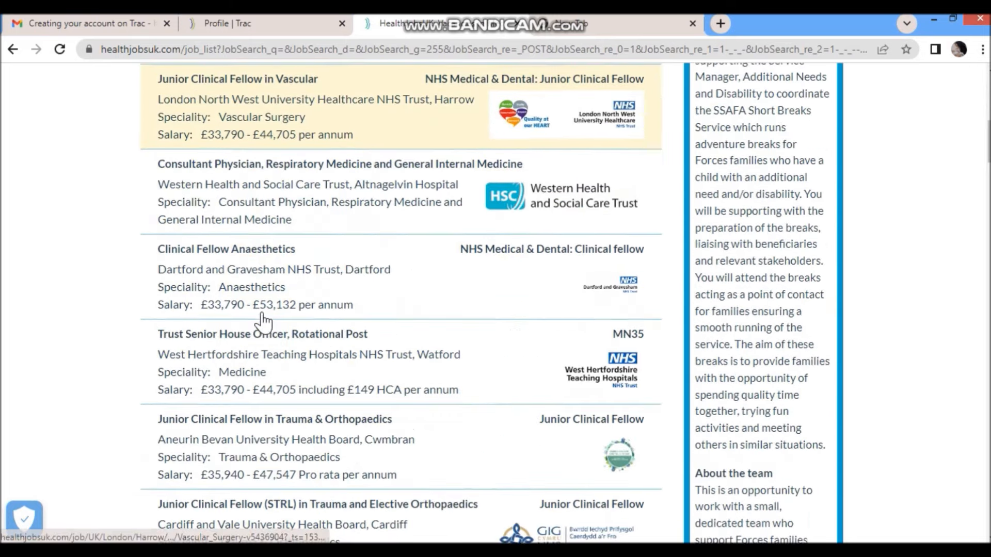
pyautogui.click(315, 283)
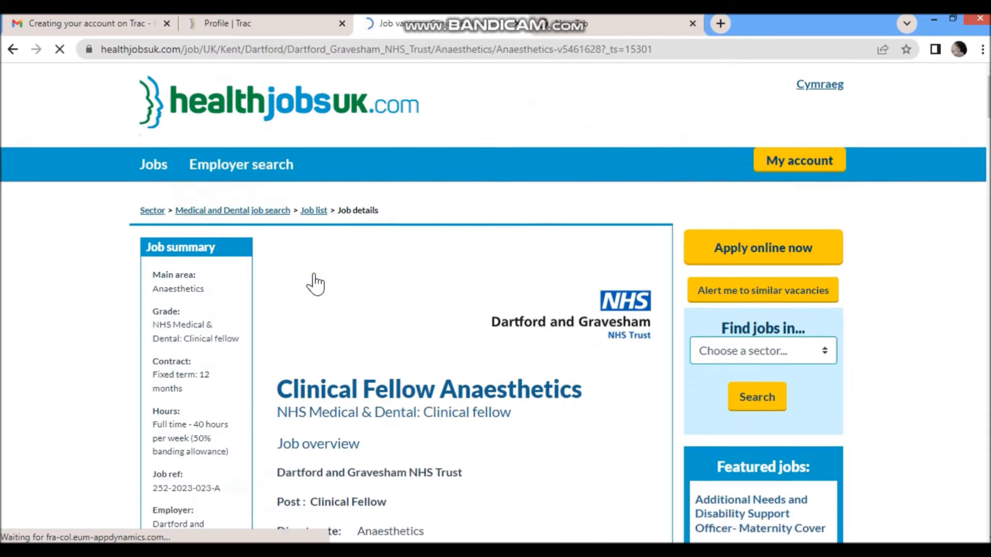
# Review the Clinical Fellow Anaesthetics job summary and overview, and begin applying for it online.
pyautogui.scroll(-1, 231, 325)
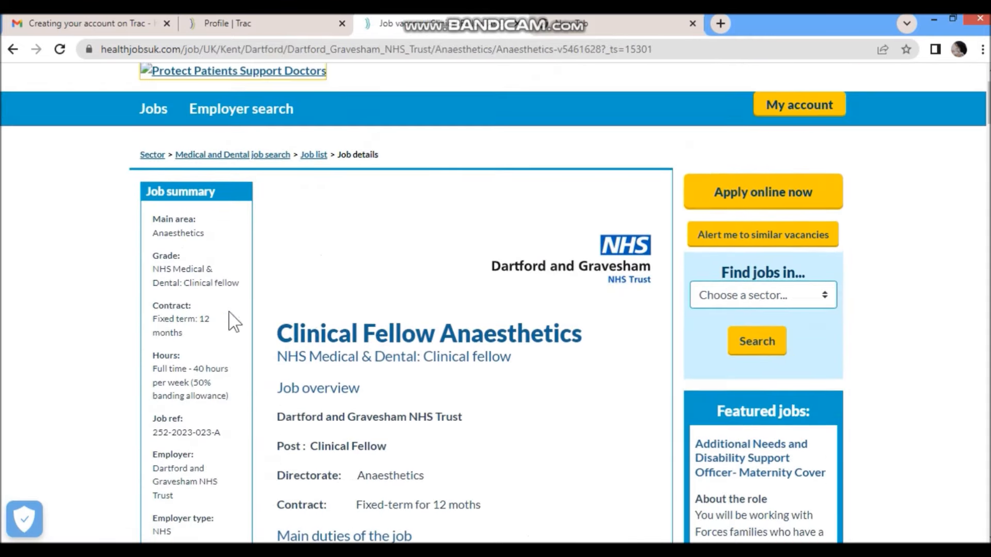
pyautogui.scroll(-3, 296, 207)
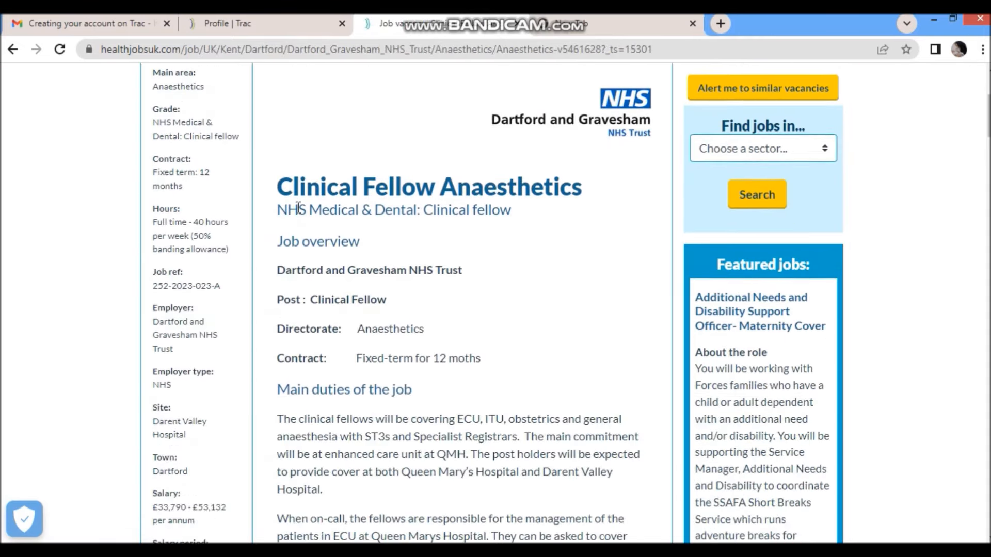
pyautogui.scroll(4, 464, 253)
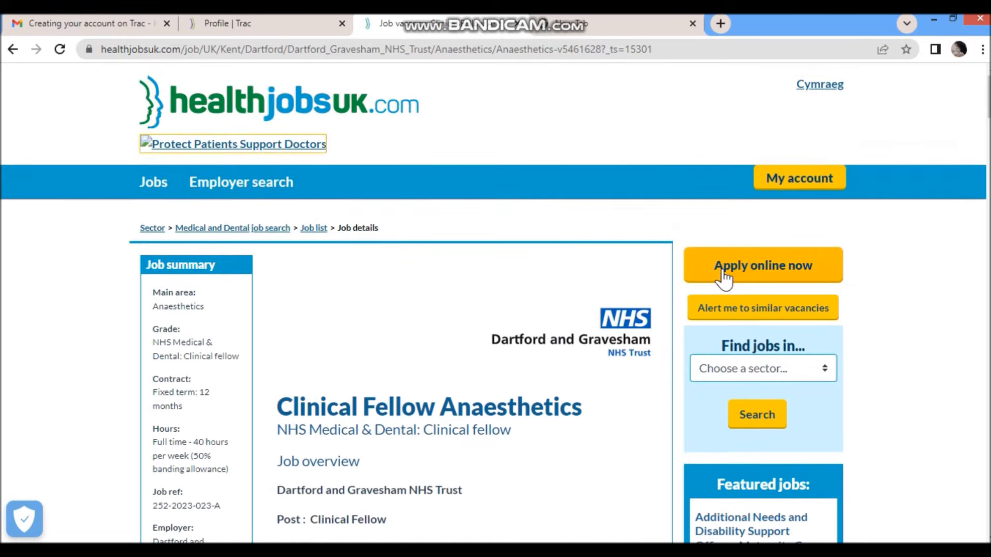
pyautogui.click(757, 271)
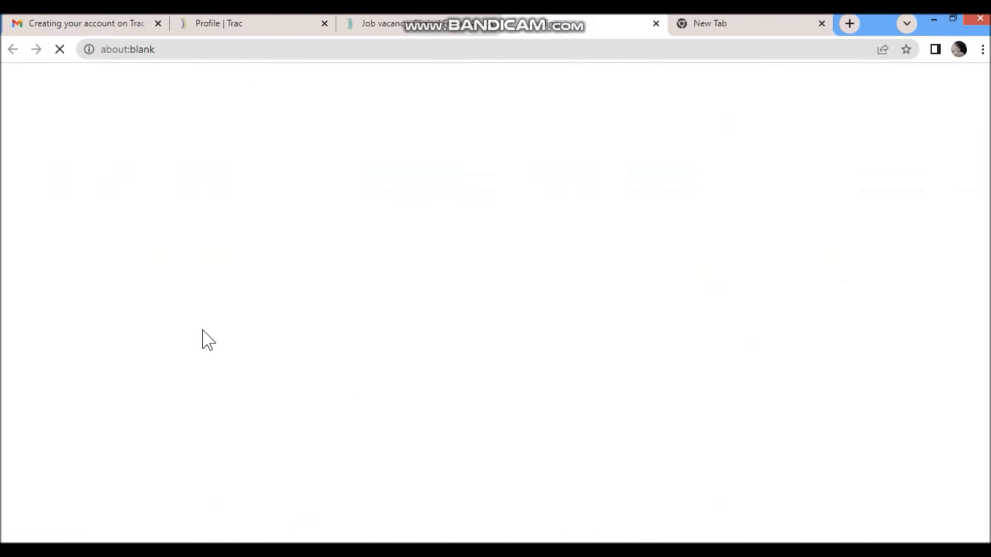
# In the starting questions, answer Yes to possessing GMC registration and No to being a current employee of Dartford and Gravesham NHS Trust.
pyautogui.scroll(-3, 160, 343)
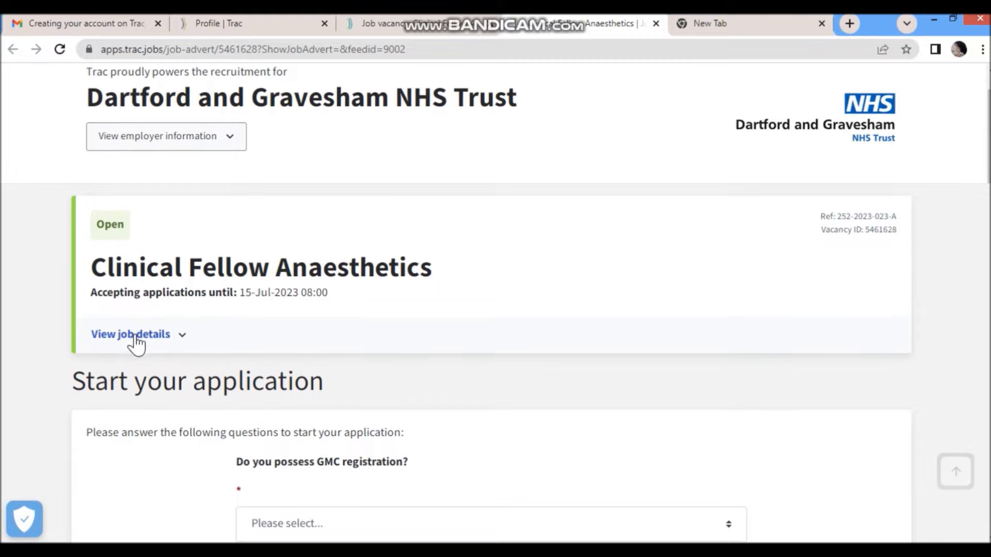
pyautogui.scroll(-2, 135, 343)
pyautogui.scroll(3, 168, 298)
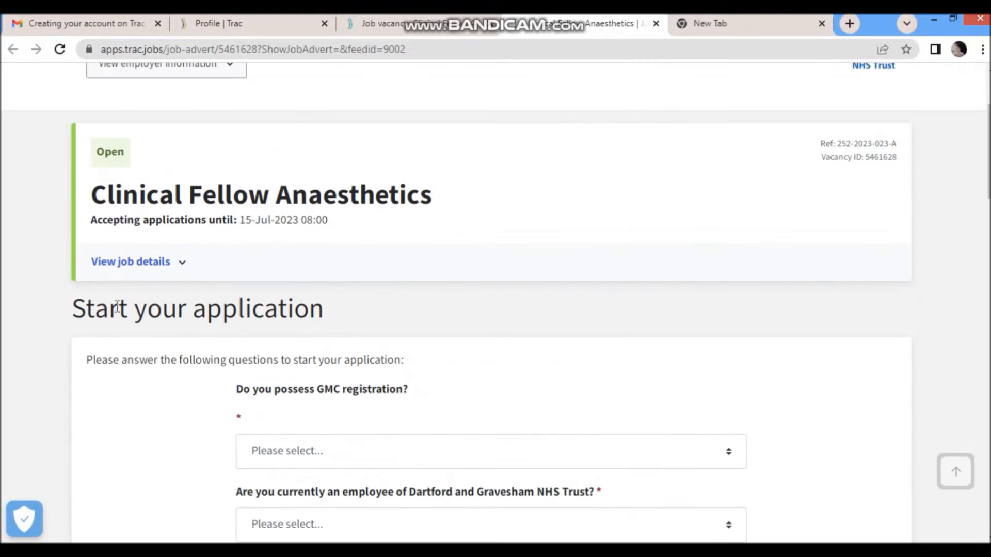
pyautogui.moveTo(76, 309); pyautogui.dragTo(385, 325)
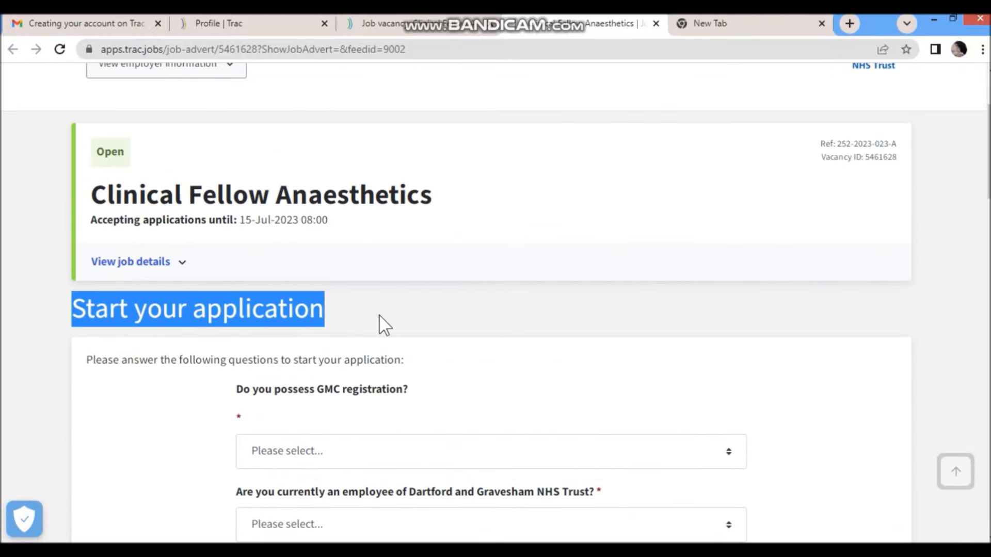
pyautogui.scroll(-5, 98, 381)
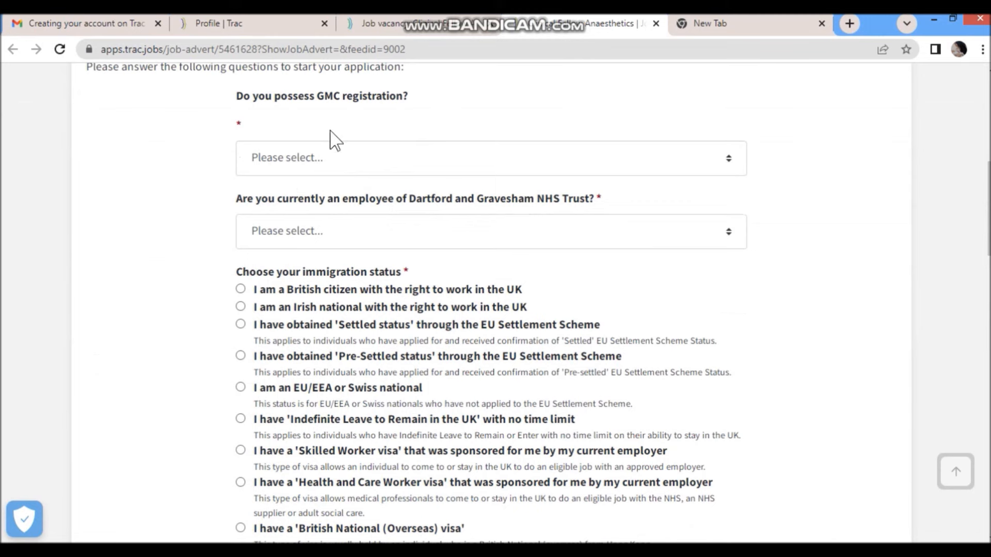
pyautogui.click(330, 157)
pyautogui.click(322, 200)
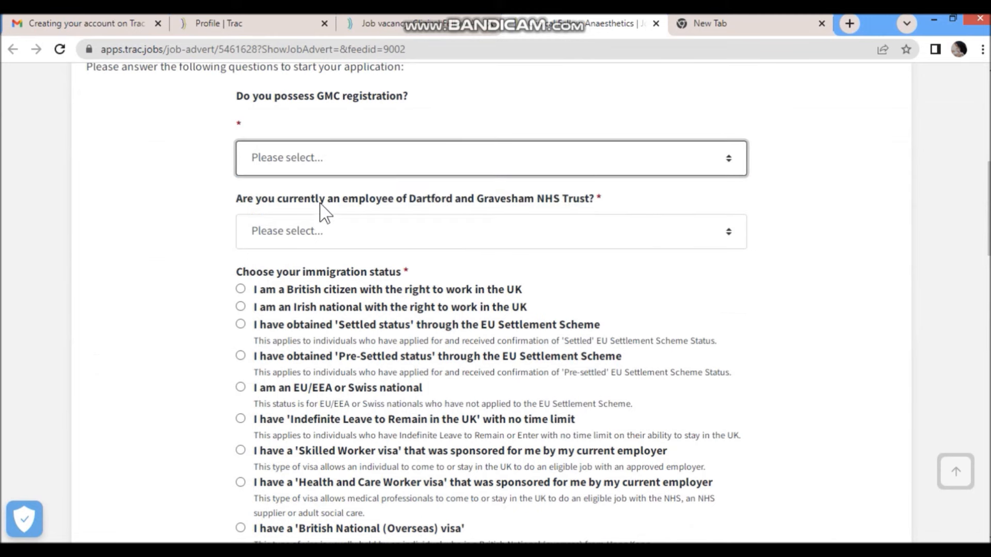
pyautogui.click(330, 237)
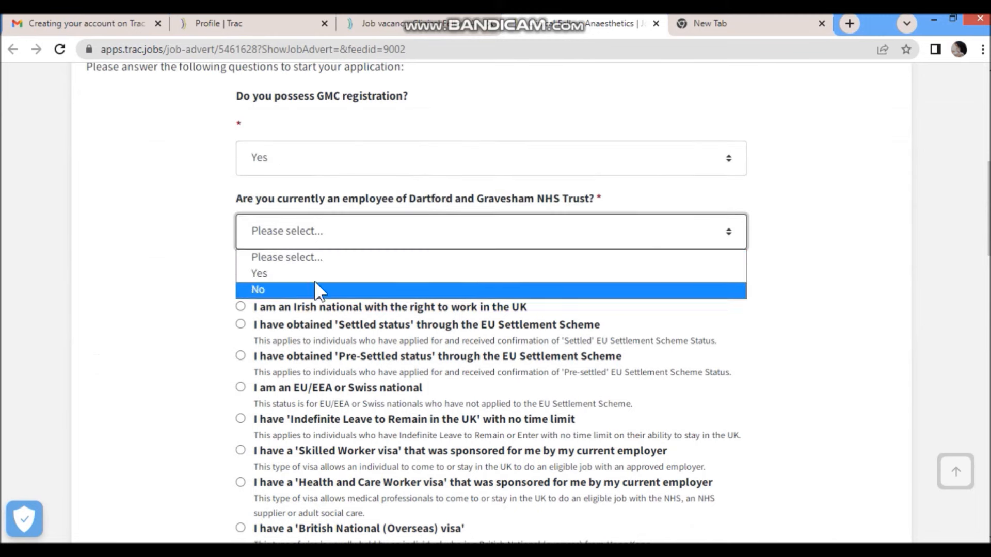
pyautogui.click(316, 201)
pyautogui.moveTo(347, 206); pyautogui.dragTo(630, 206)
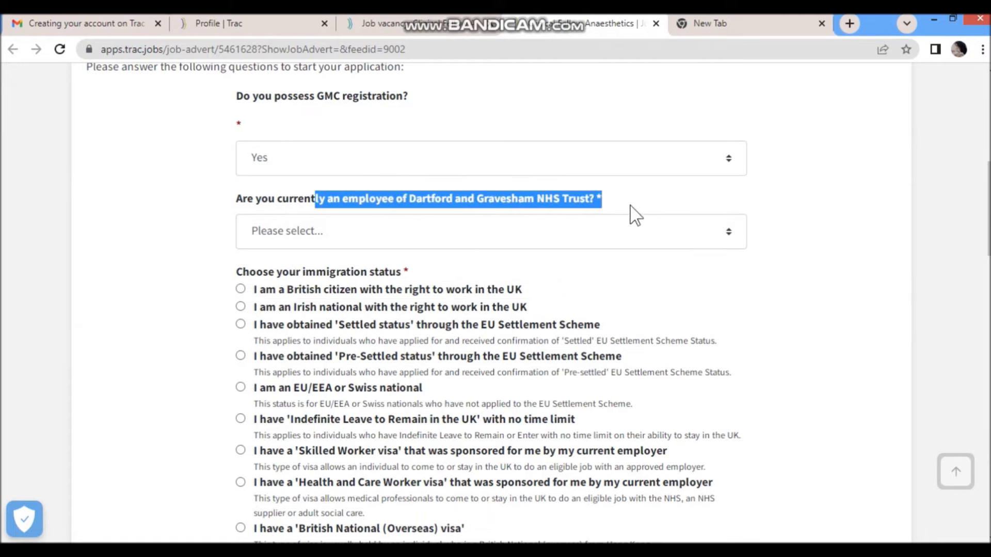
pyautogui.click(389, 244)
pyautogui.click(325, 289)
# Set the immigration status to "I do not have a visa or right to work in the UK", agree to the privacy notice and continue.
pyautogui.scroll(-7, 204, 389)
pyautogui.scroll(-12, 203, 392)
pyautogui.scroll(-6, 198, 382)
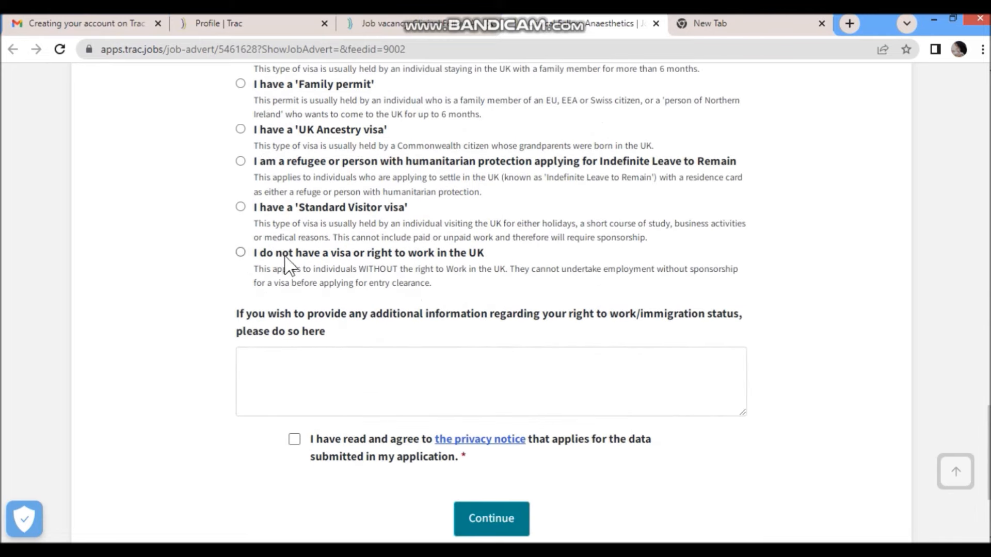
pyautogui.moveTo(314, 254); pyautogui.dragTo(477, 254)
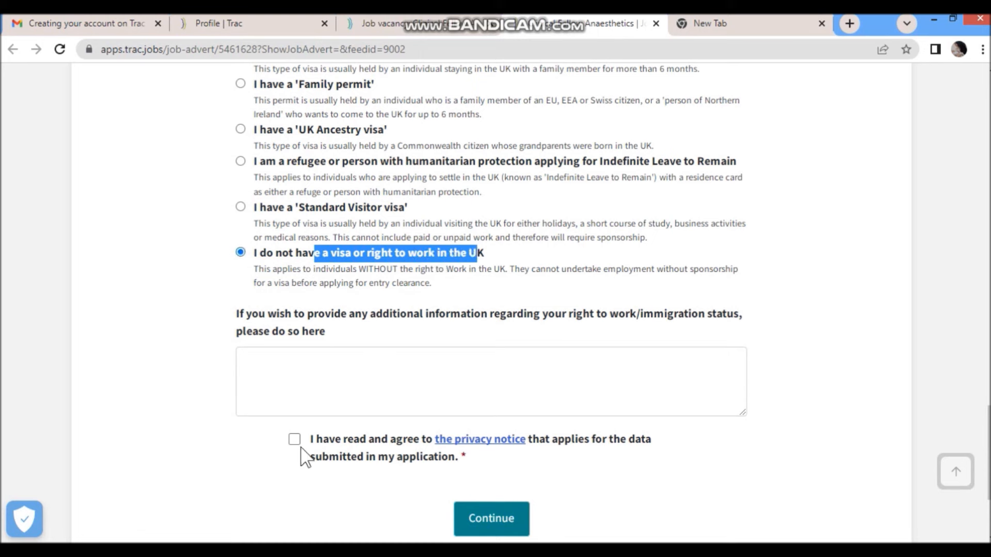
pyautogui.click(492, 516)
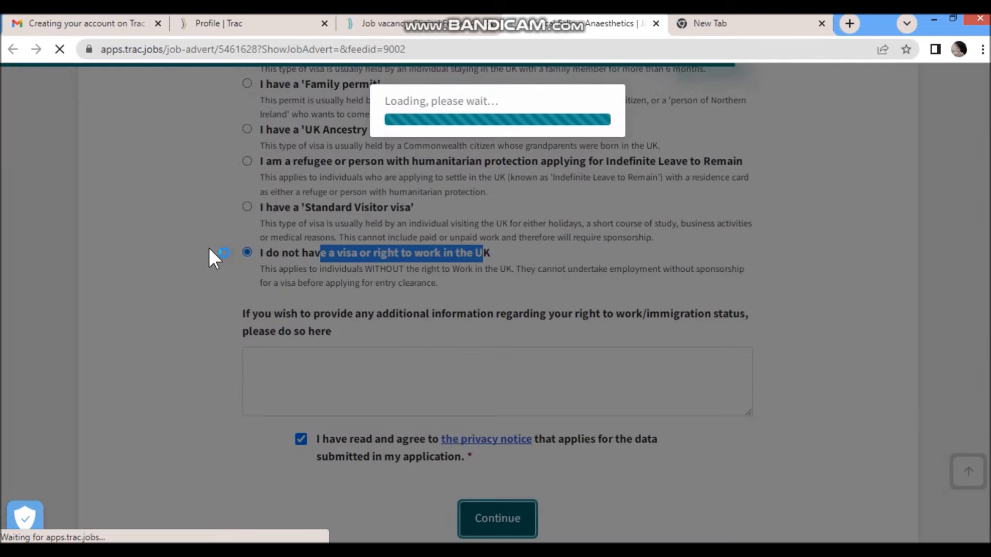
# Choose the online CV as the basis for the new application and launch it.
pyautogui.scroll(-7, 215, 258)
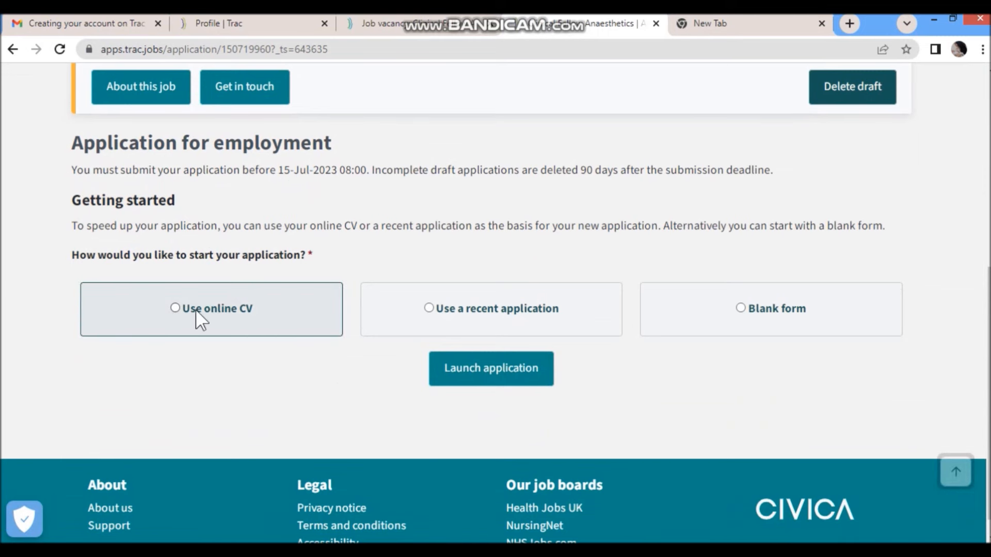
pyautogui.scroll(1, 227, 309)
pyautogui.click(203, 382)
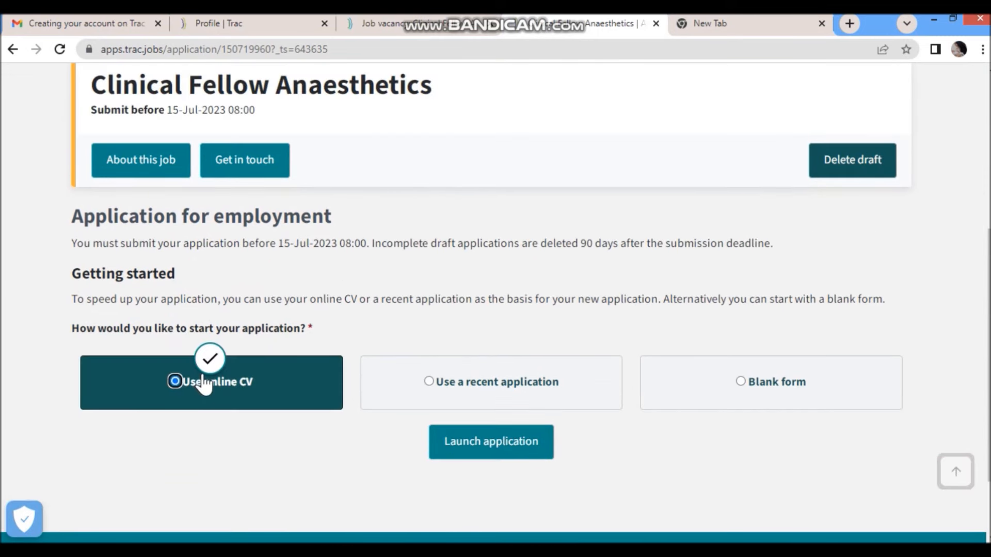
pyautogui.click(497, 448)
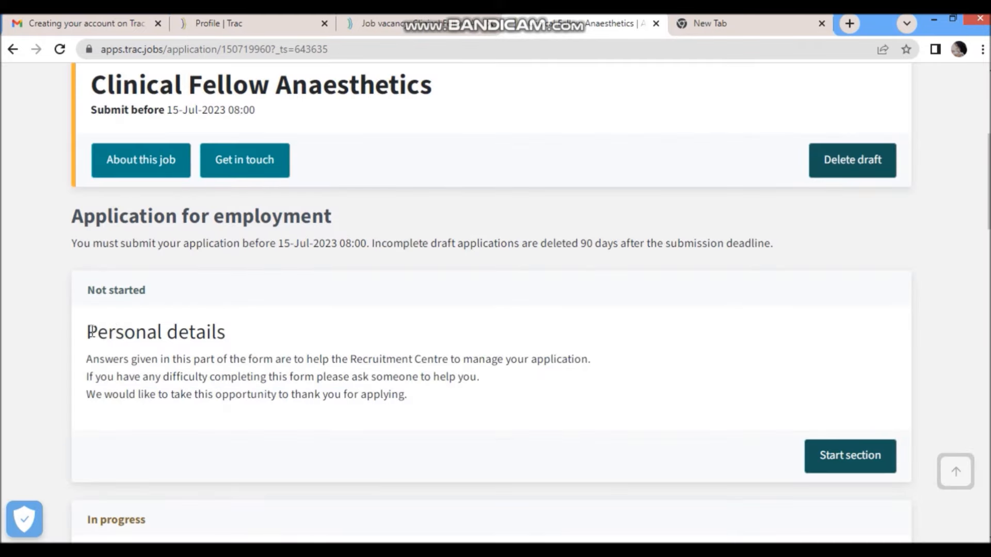
# Start the Personal details section of the application for employment.
pyautogui.moveTo(90, 331); pyautogui.dragTo(239, 349)
pyautogui.scroll(-2, 448, 353)
pyautogui.click(810, 387)
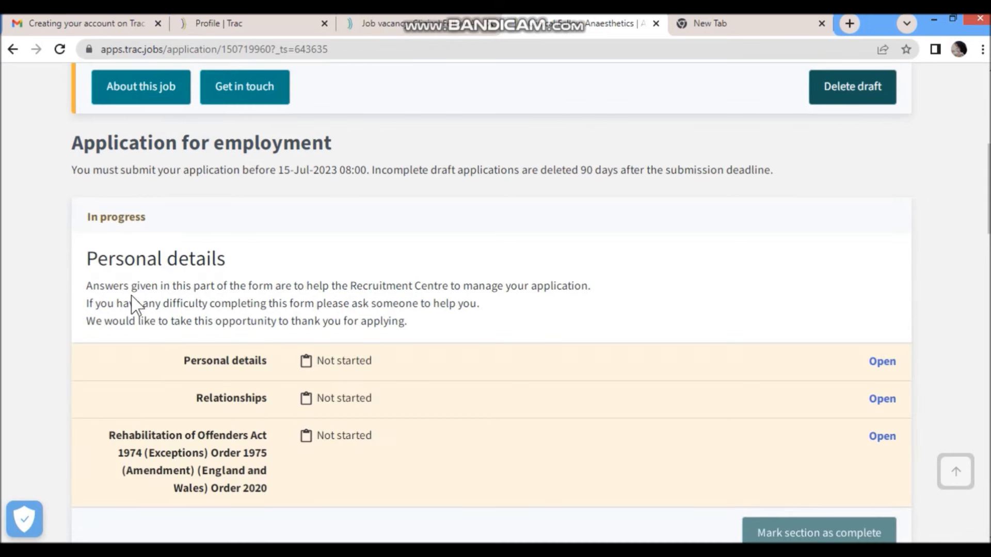
# Under Application questions, expand the answers for Education & Professional Qualifications and Relevant Training Courses Attended to check the CV data.
pyautogui.scroll(-3, 234, 246)
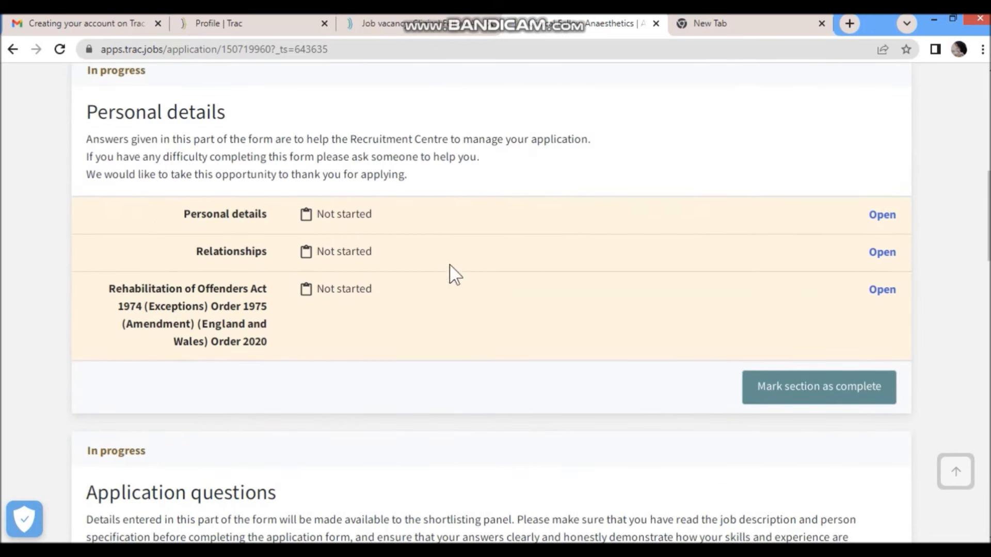
pyautogui.scroll(-8, 325, 307)
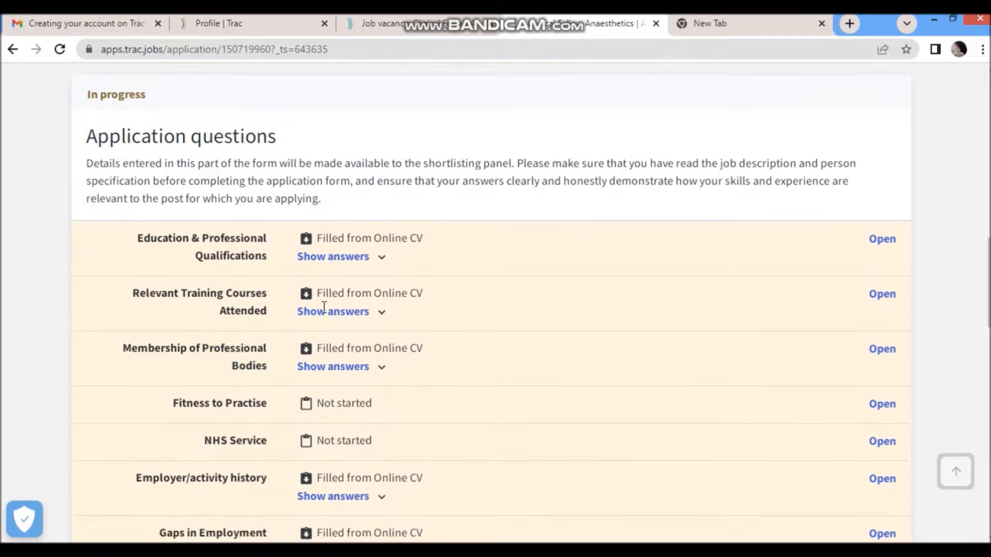
pyautogui.click(382, 175)
pyautogui.scroll(-6, 464, 320)
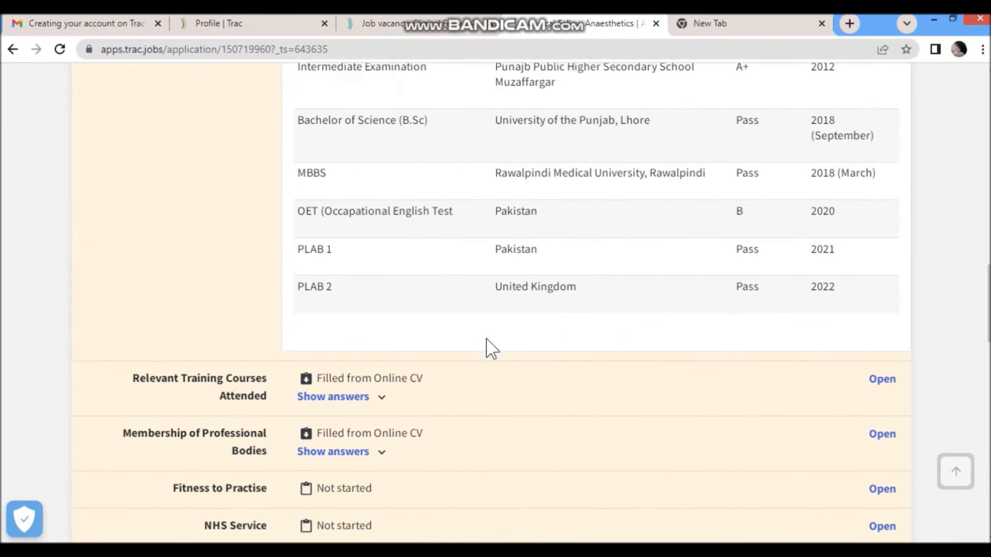
pyautogui.click(383, 255)
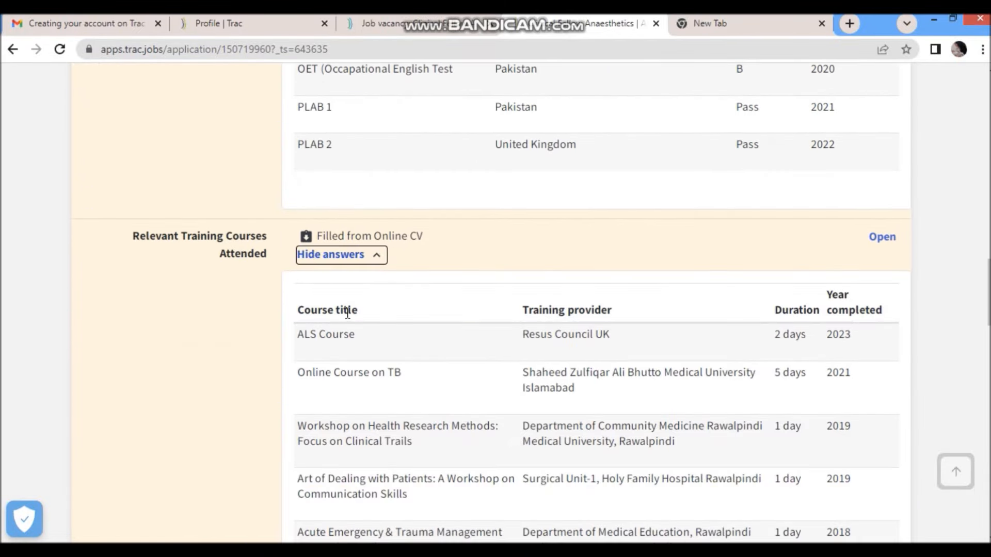
# Expand the answers for Membership of Professional Bodies to check the details filled from the online CV.
pyautogui.scroll(-3, 356, 289)
pyautogui.scroll(-10, 536, 396)
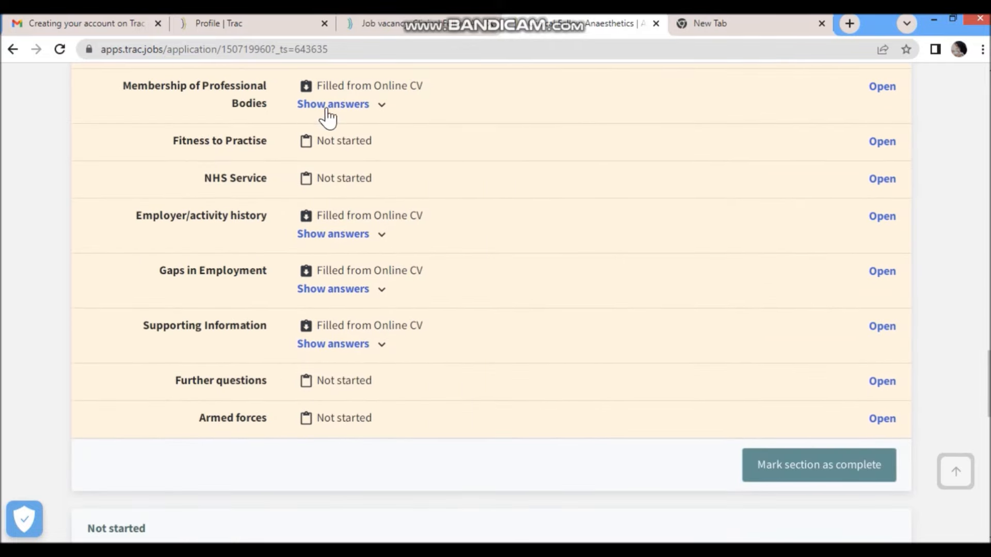
pyautogui.click(378, 107)
pyautogui.scroll(-3, 359, 260)
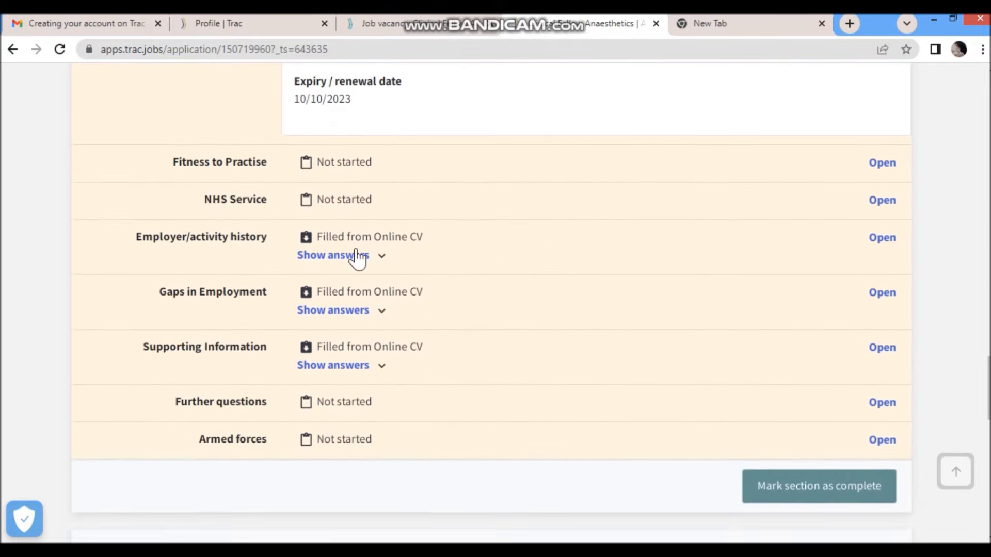
pyautogui.scroll(6, 314, 215)
pyautogui.scroll(-4, 287, 227)
pyautogui.scroll(4, 288, 228)
pyautogui.scroll(-3, 288, 227)
pyautogui.scroll(-3, 292, 230)
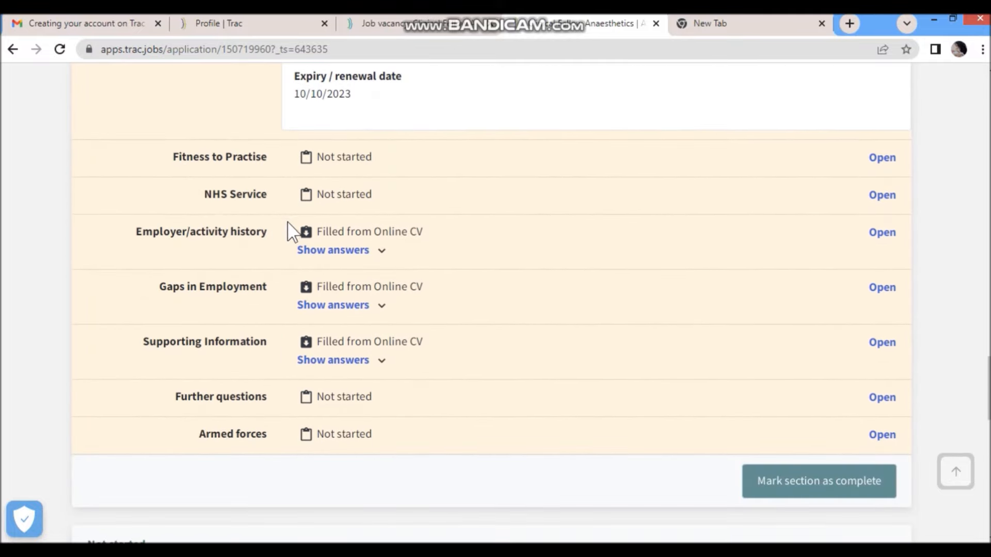
# Expand the Employer/activity history answers and review the employment entries through to the end.
pyautogui.doubleClick(194, 235)
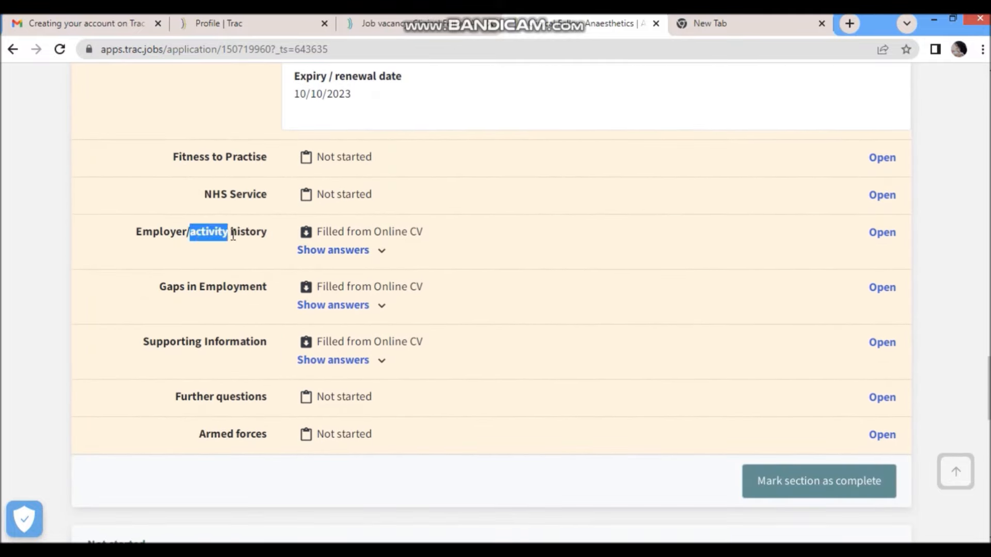
pyautogui.click(382, 250)
pyautogui.scroll(-3, 384, 265)
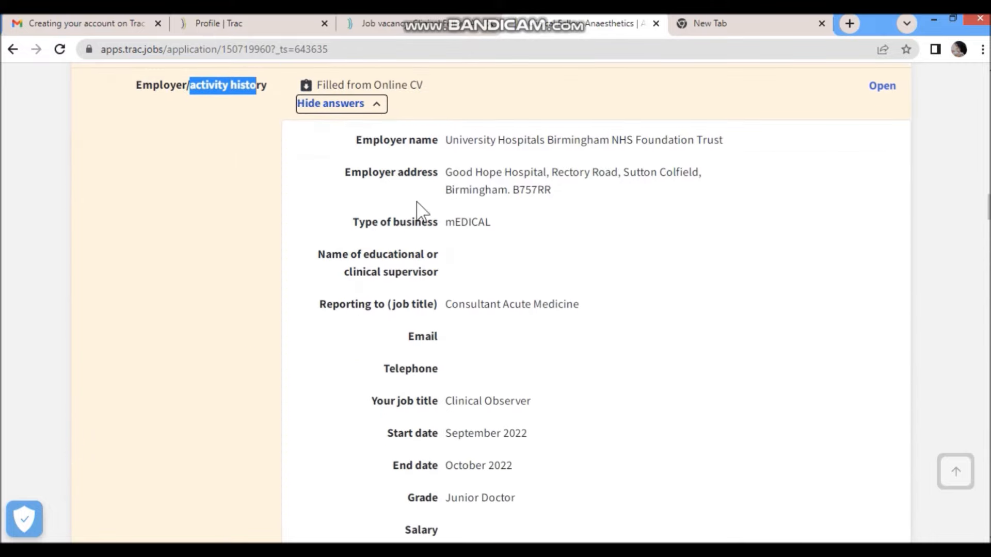
pyautogui.scroll(-10, 427, 217)
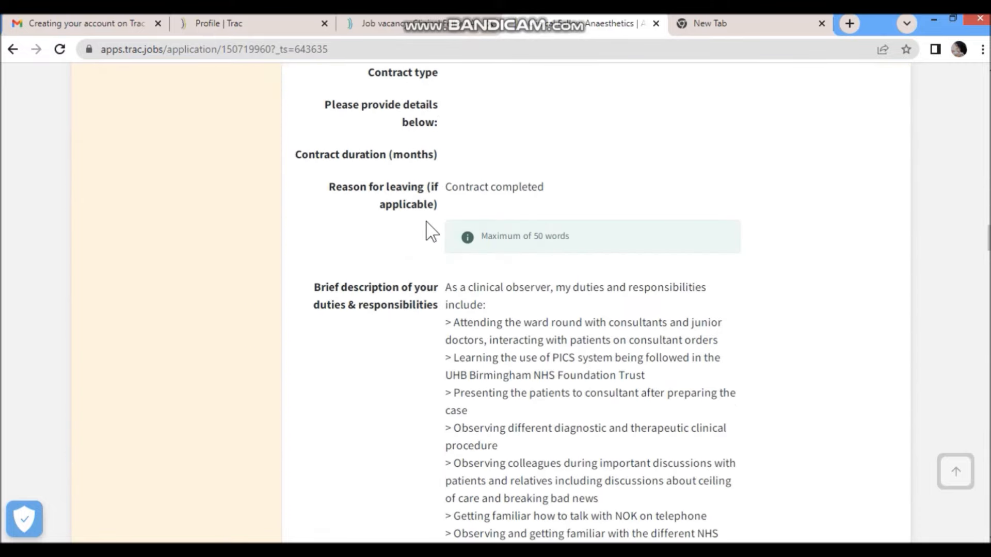
pyautogui.scroll(-20, 432, 232)
pyautogui.scroll(-20, 238, 317)
pyautogui.scroll(6, 254, 301)
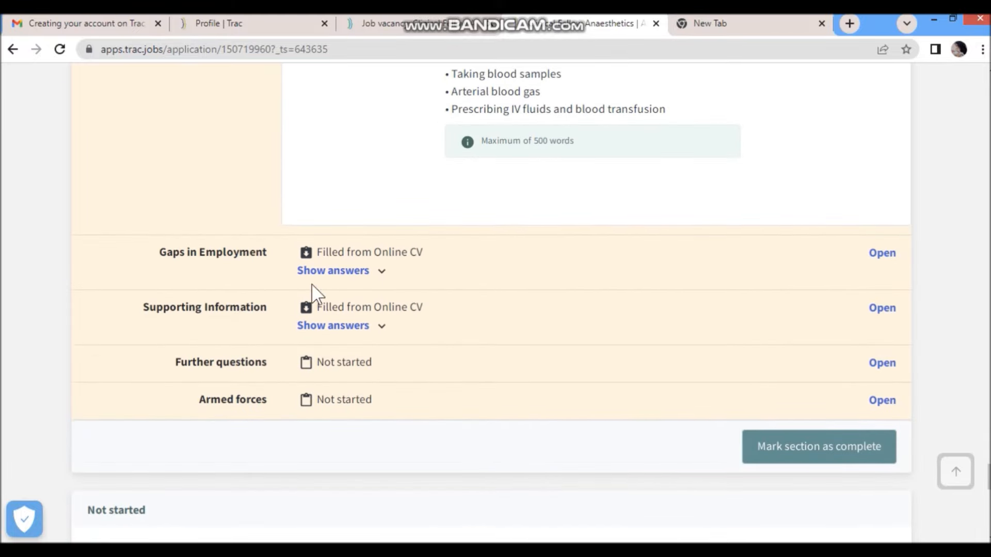
# Expand the answers for Gaps in Employment and Supporting Information and review them.
pyautogui.click(375, 274)
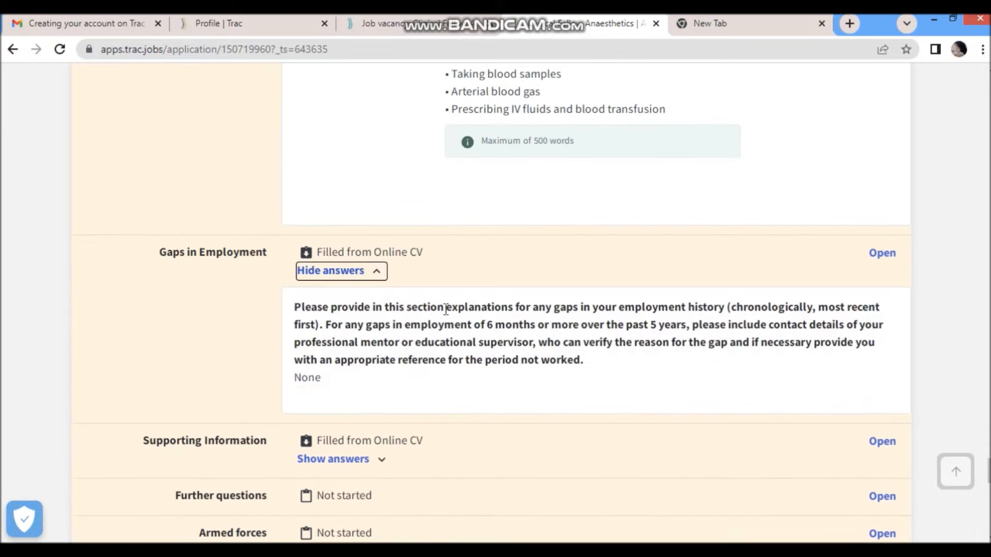
pyautogui.scroll(-3, 377, 345)
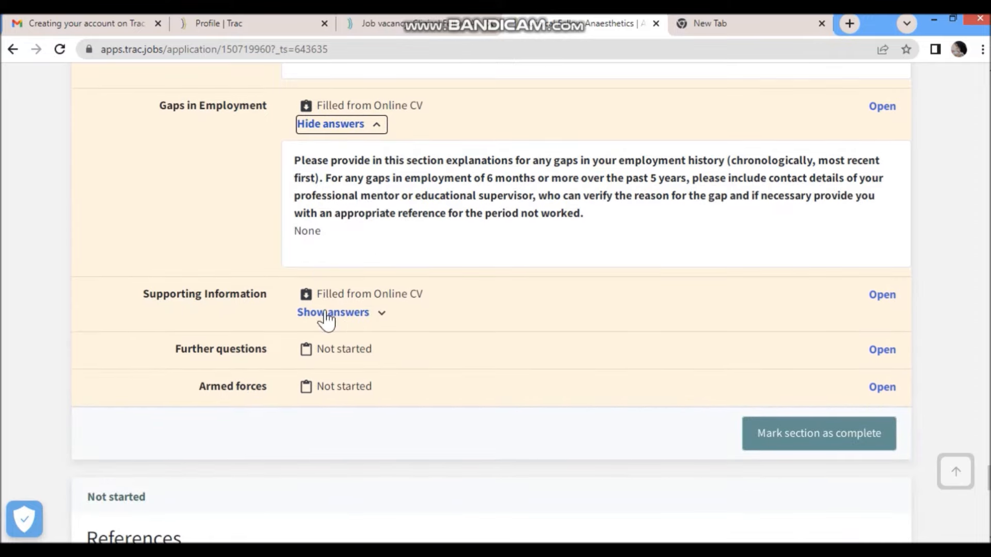
pyautogui.click(382, 315)
pyautogui.scroll(-5, 366, 243)
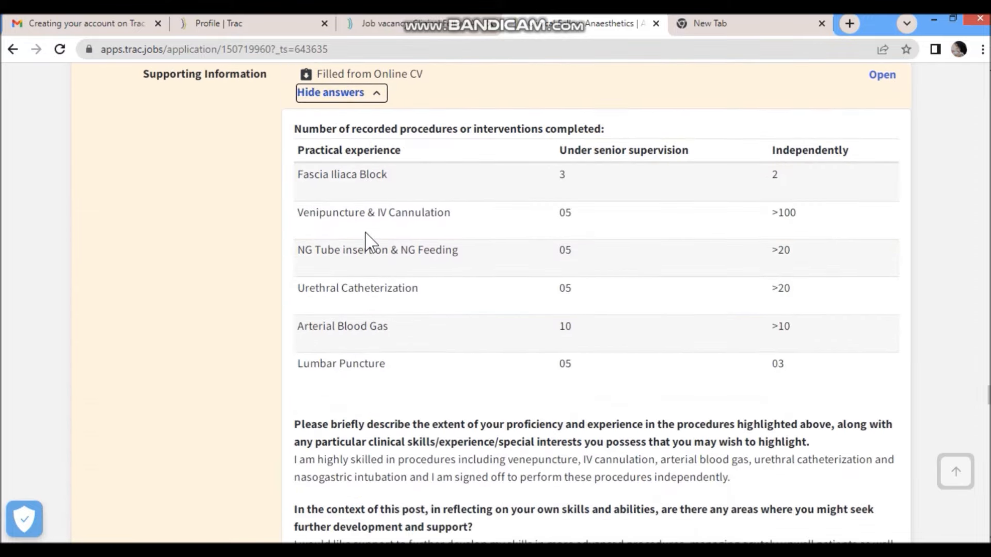
pyautogui.scroll(-20, 377, 238)
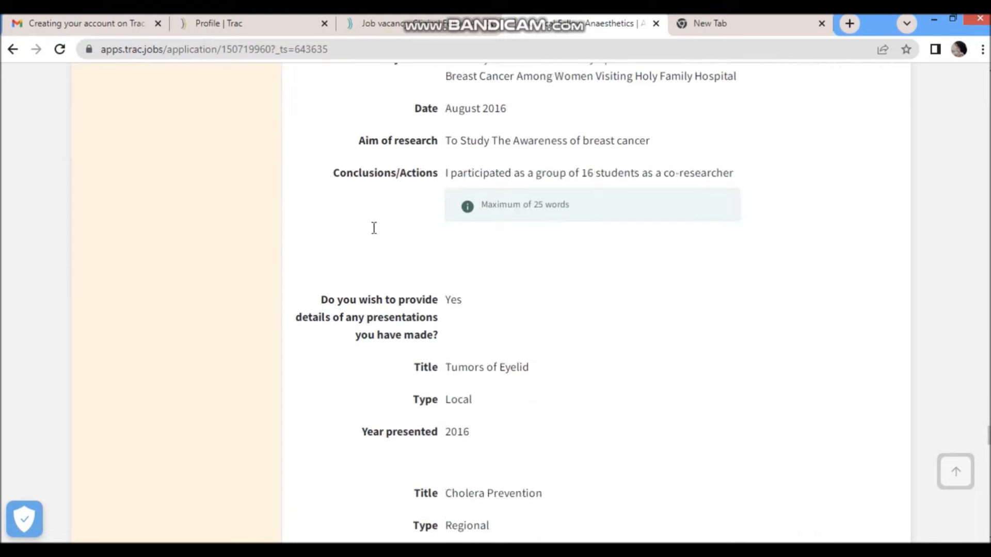
pyautogui.scroll(-15, 374, 228)
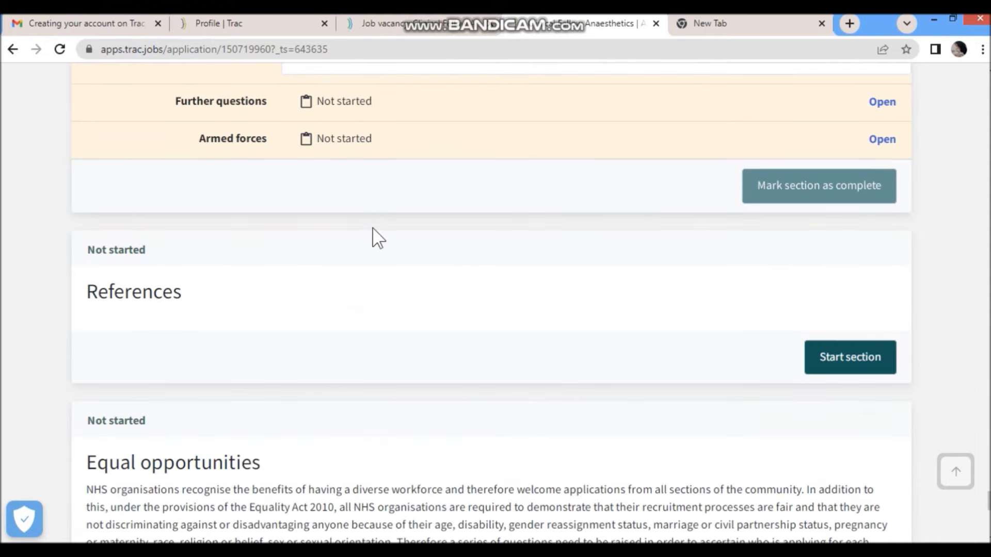
pyautogui.scroll(3, 375, 238)
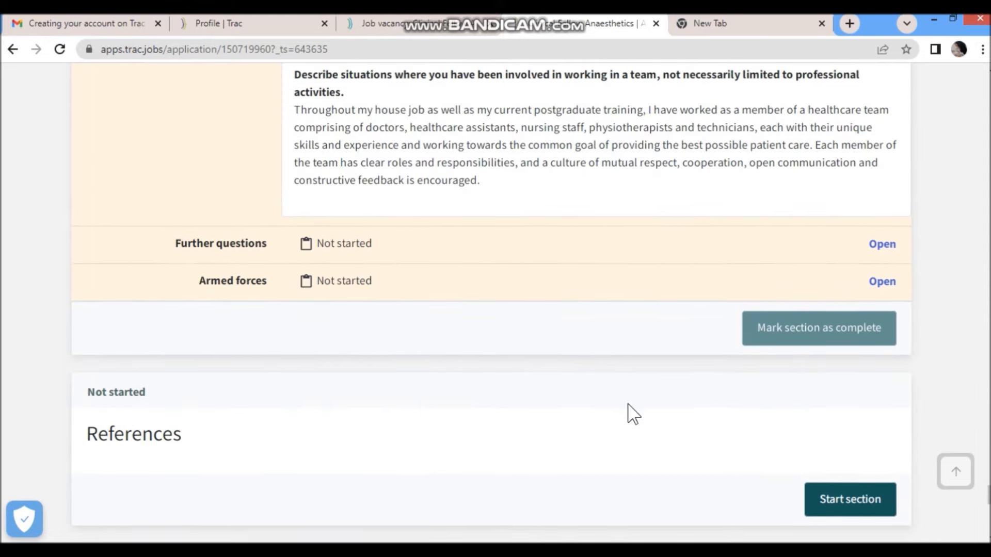
# Start the References section of the application, then look through the Equal opportunities information down to the submission options.
pyautogui.scroll(-4, 614, 413)
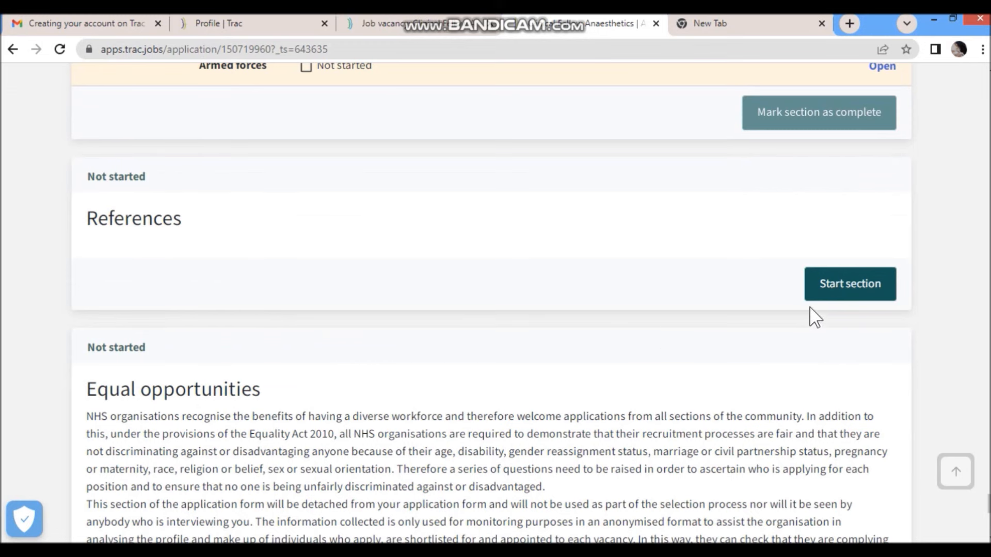
pyautogui.click(833, 291)
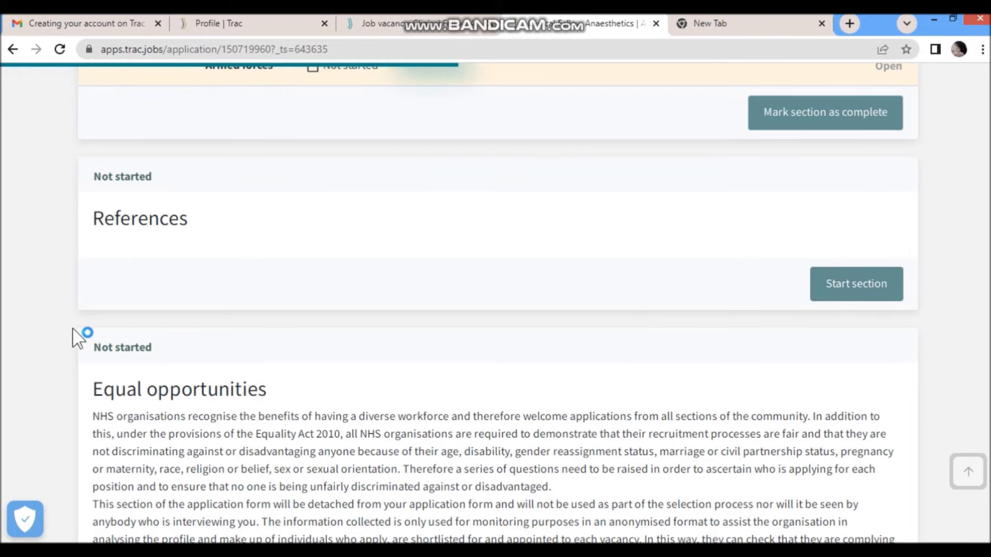
pyautogui.scroll(-2, 73, 329)
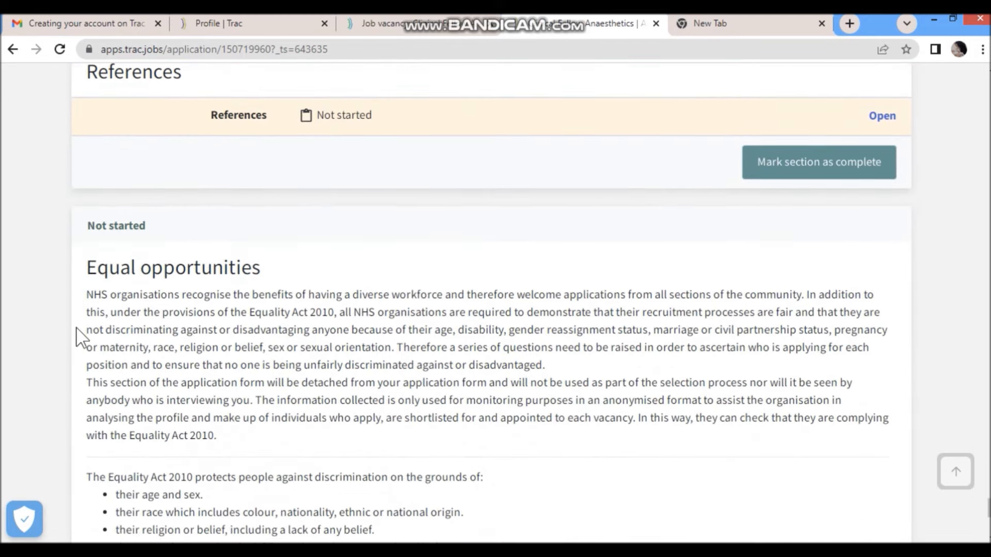
pyautogui.scroll(4, 76, 338)
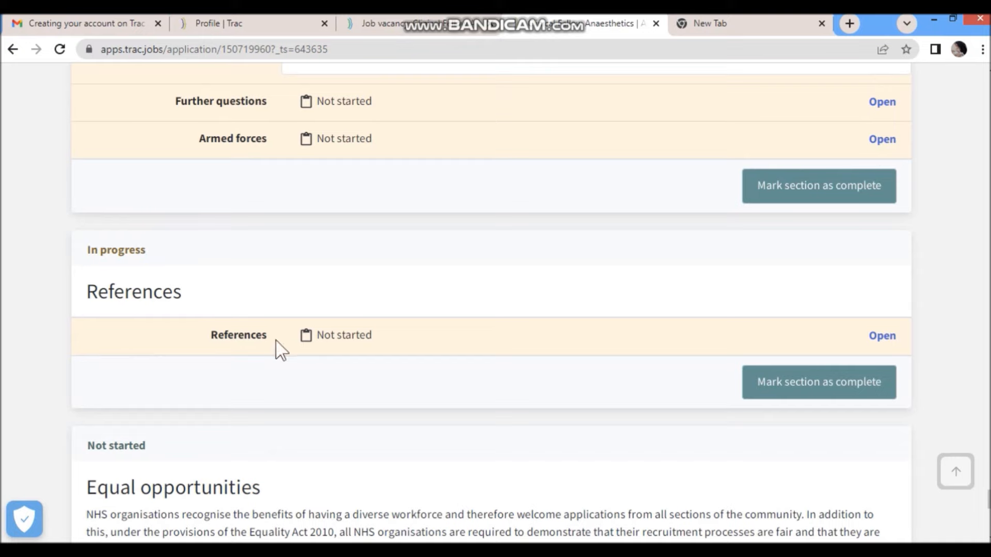
pyautogui.scroll(-8, 131, 393)
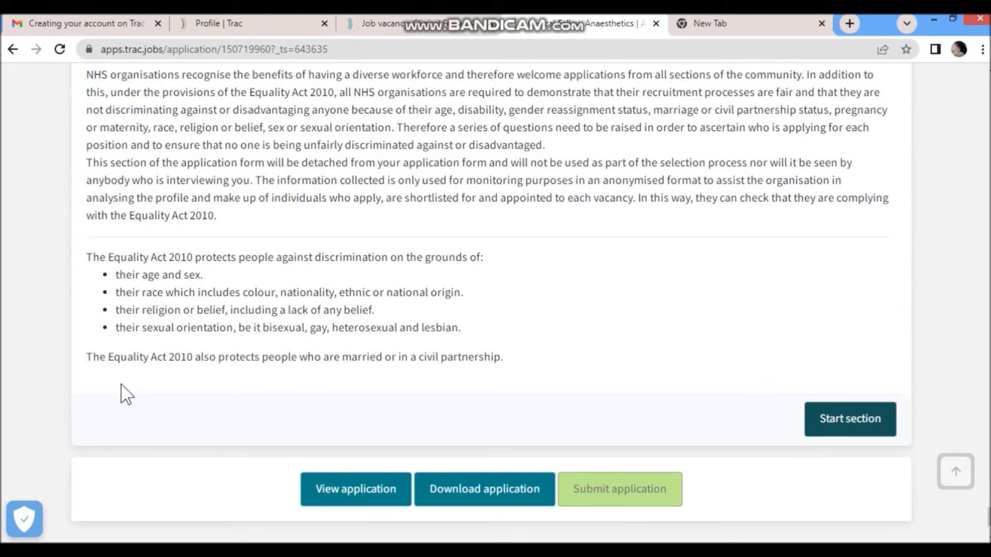
pyautogui.scroll(-2, 126, 395)
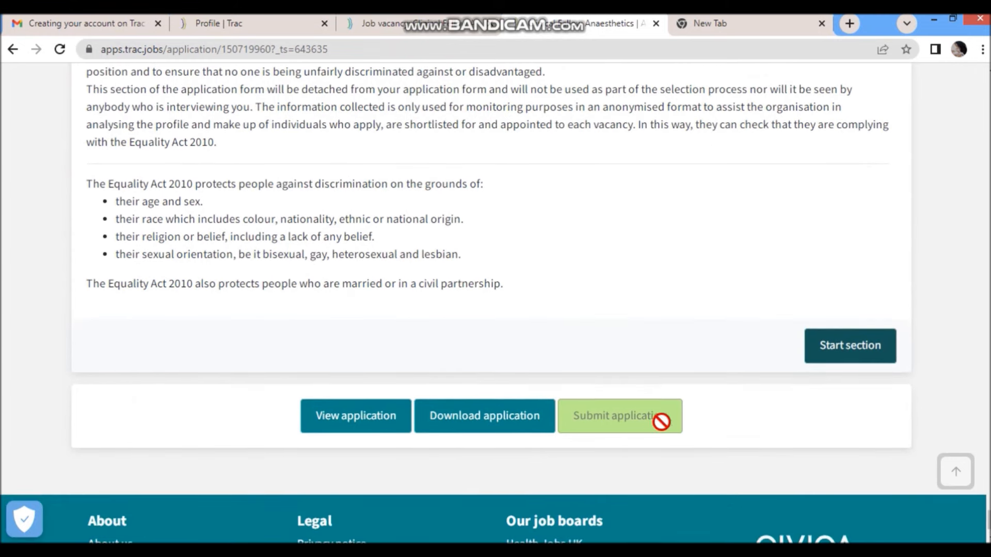